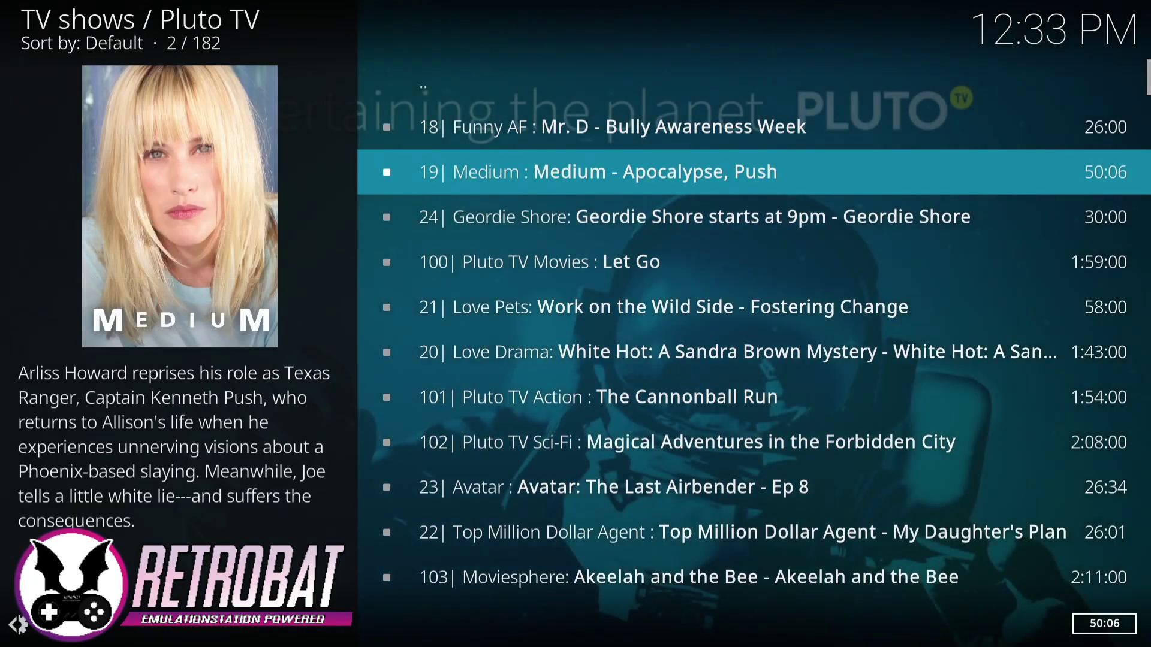
pyautogui.press('Down')
pyautogui.press('Down')
pyautogui.press('Down')
pyautogui.press('Up')
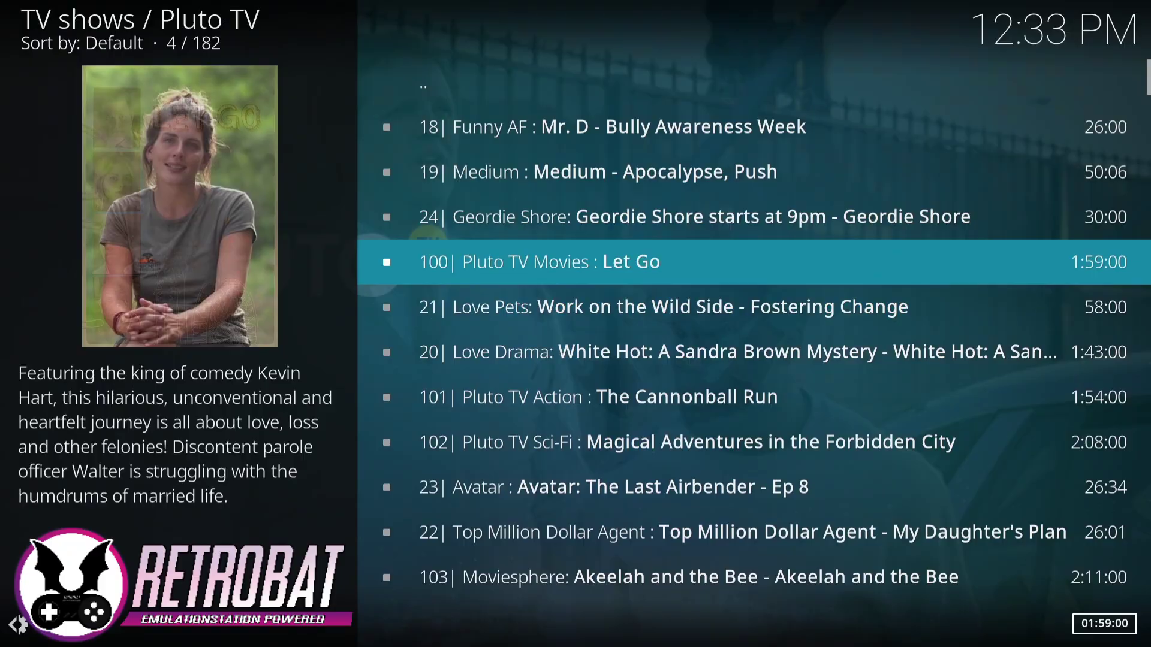
pyautogui.press('Return')
pyautogui.press('Escape')
pyautogui.press('Down')
pyautogui.press('Down')
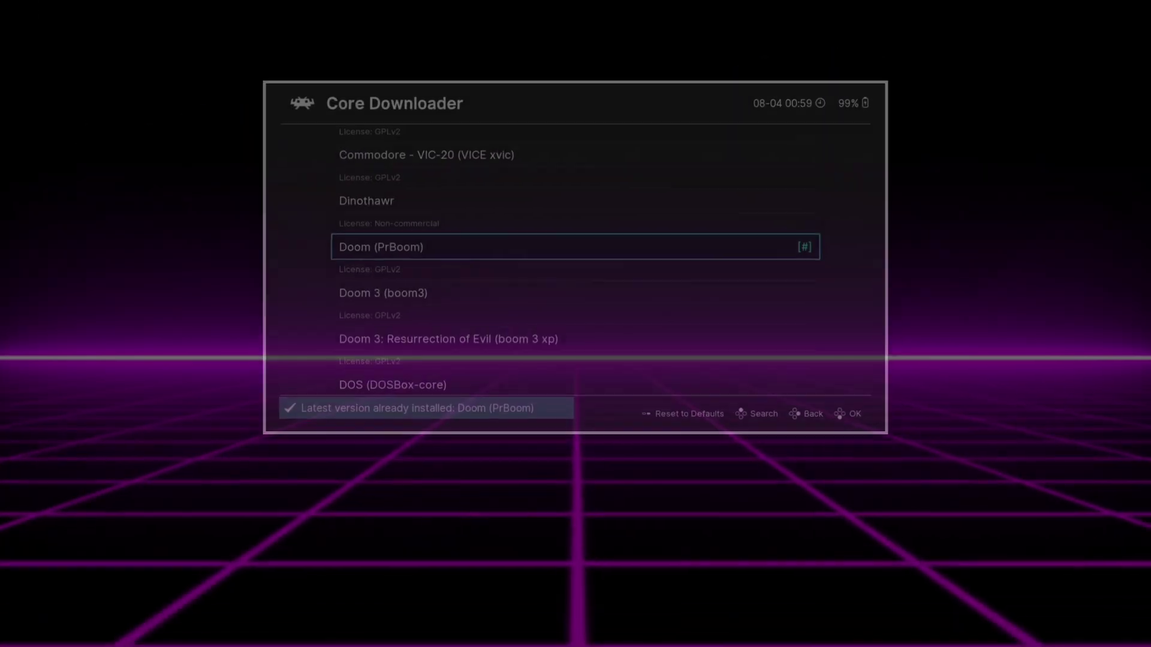
pyautogui.press('BackSpace')
pyautogui.press('BackSpace')
pyautogui.press('BackSpace')
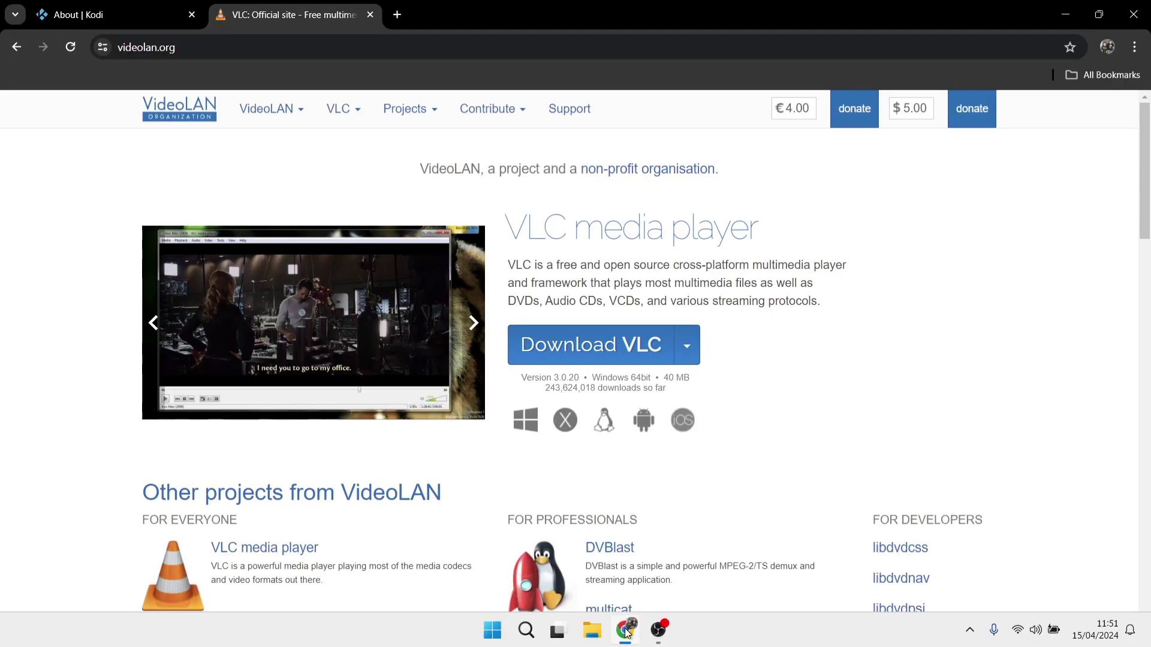
# - Open the Windows downloads page on the Kodi website
pyautogui.hotkey('ctrl', 'Tab')
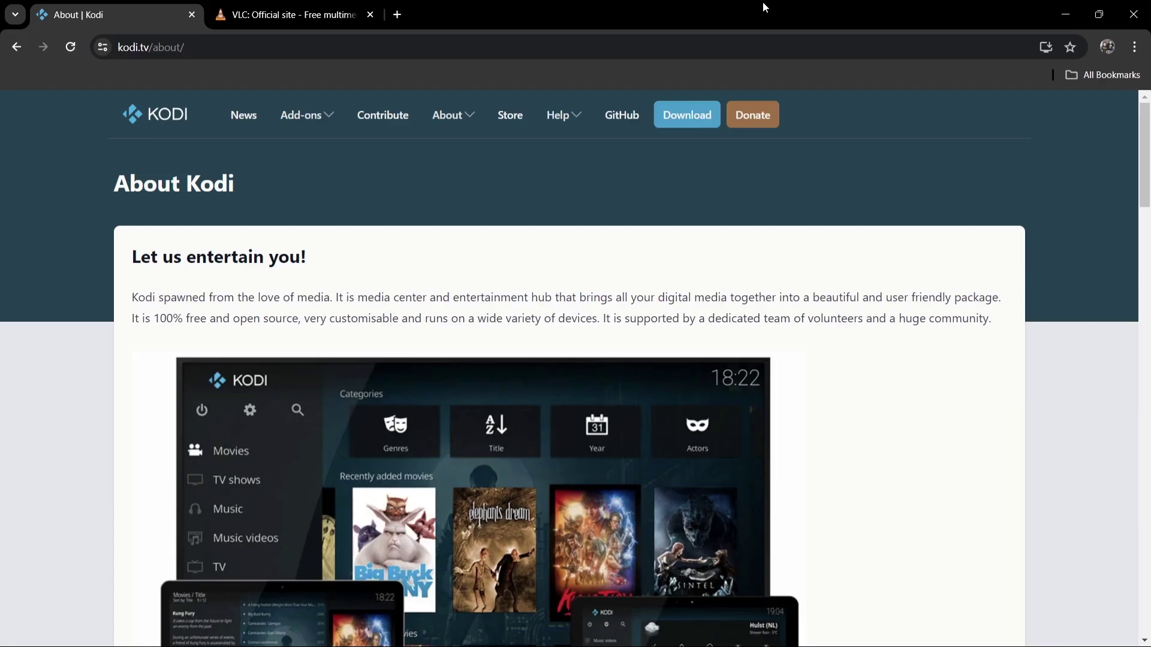
pyautogui.click(695, 123)
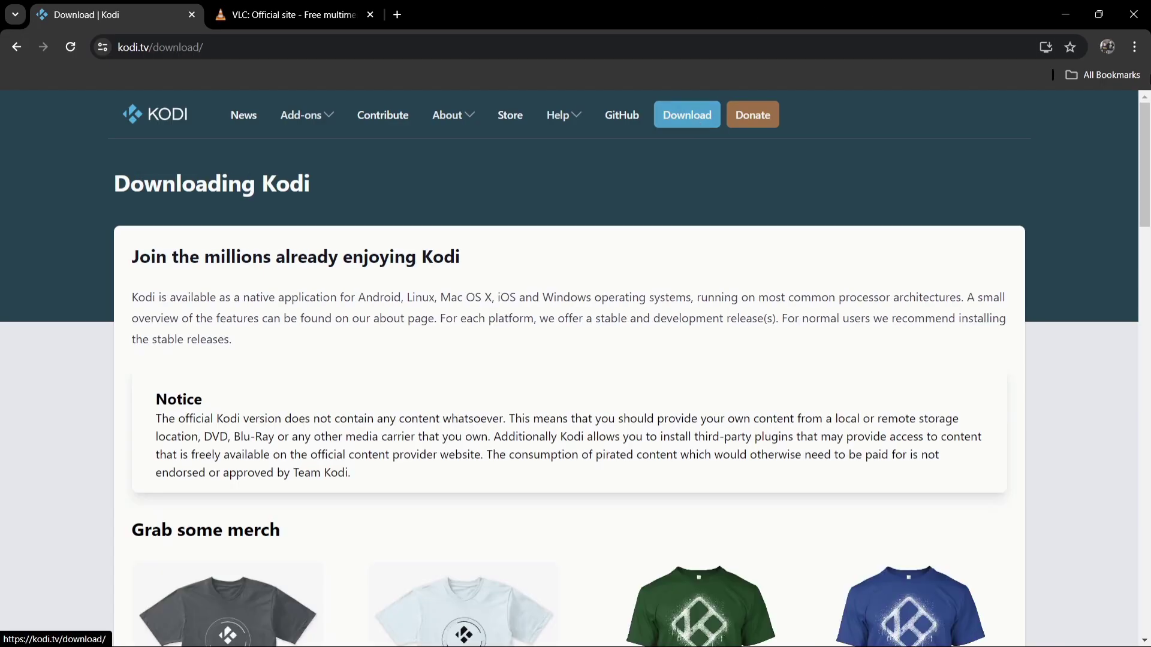
pyautogui.moveTo(1145, 136); pyautogui.dragTo(1143, 300)
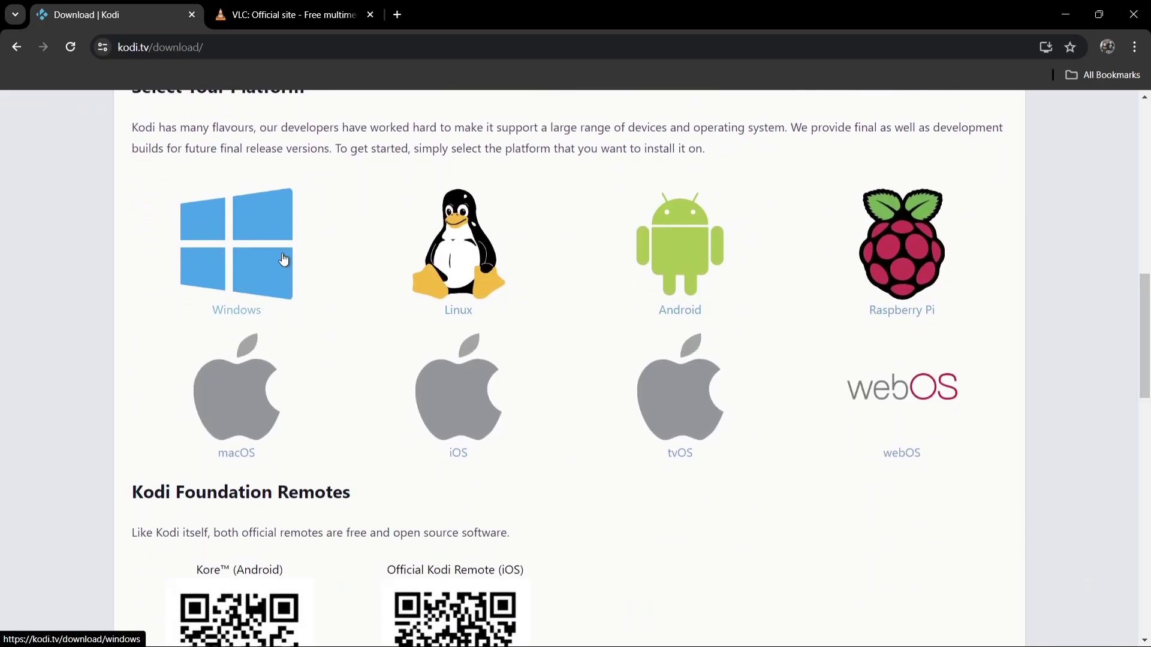
pyautogui.click(261, 256)
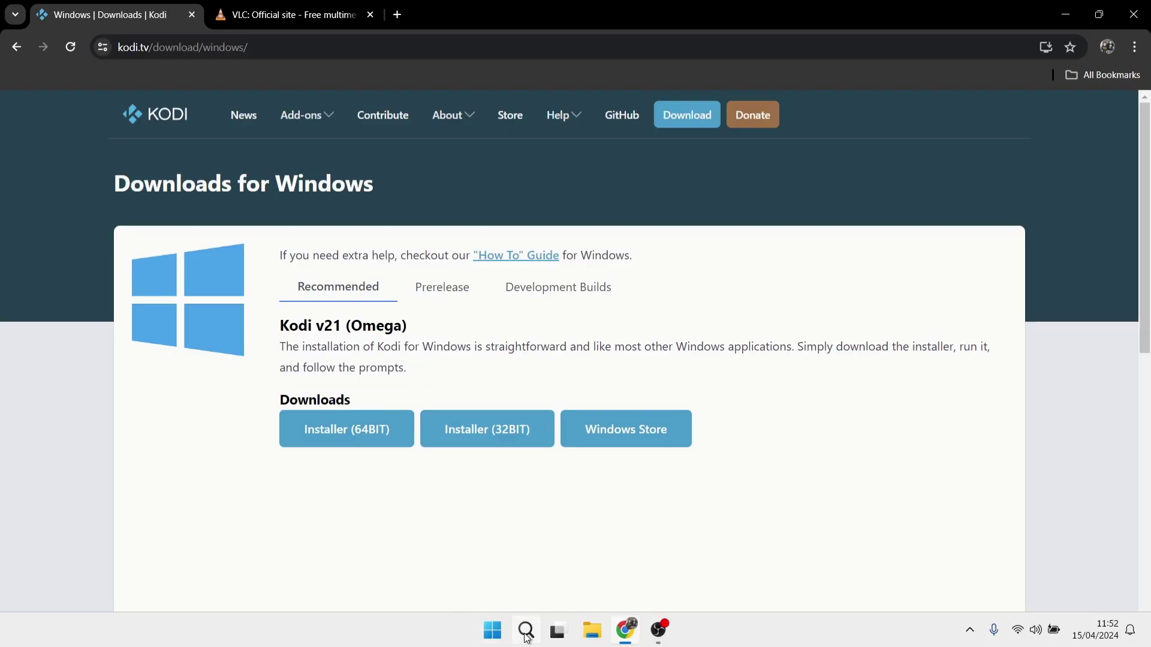
# - Check the PC's system type in Windows System Information, then close it
pyautogui.click(526, 629)
pyautogui.write('syste')
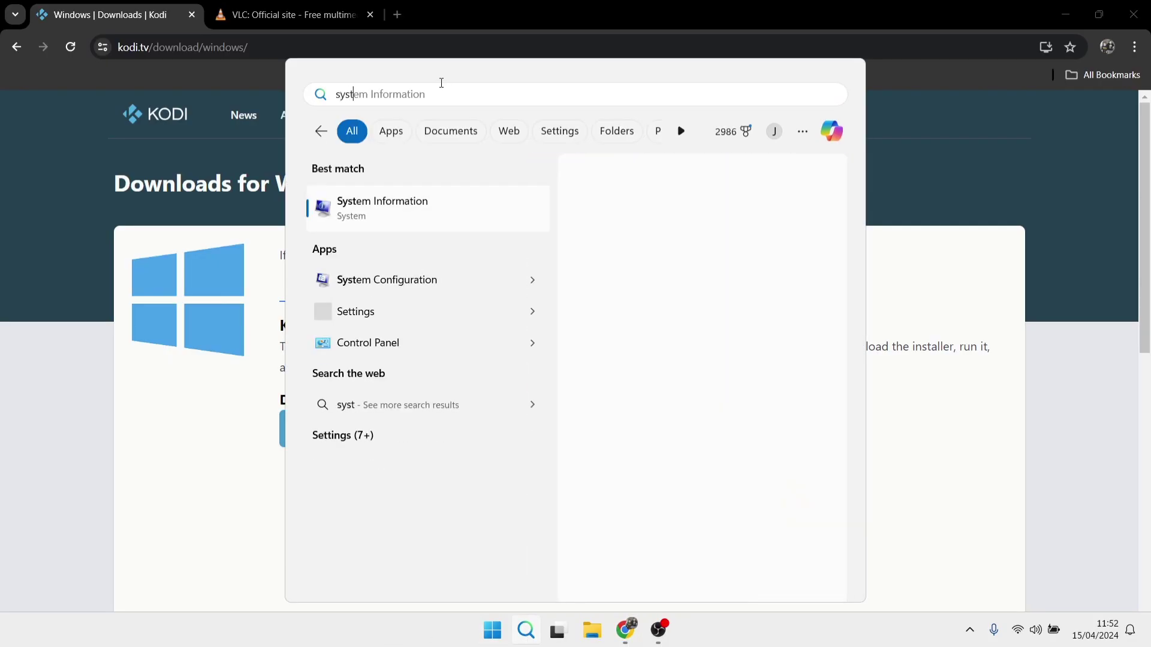
pyautogui.click(428, 227)
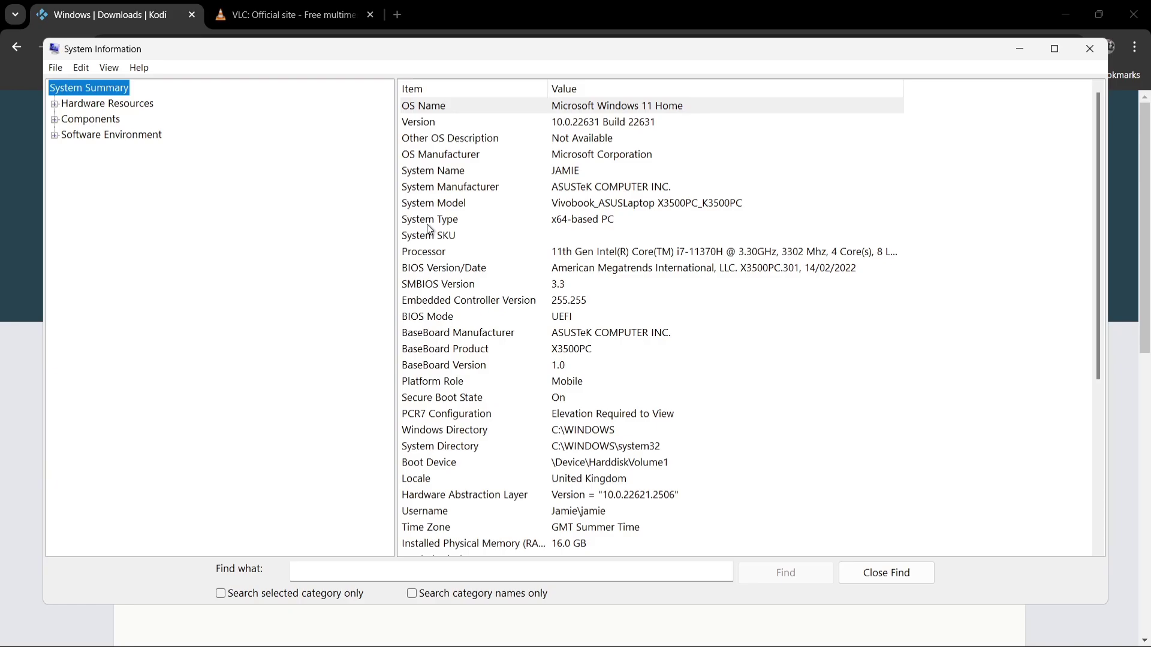
pyautogui.click(579, 225)
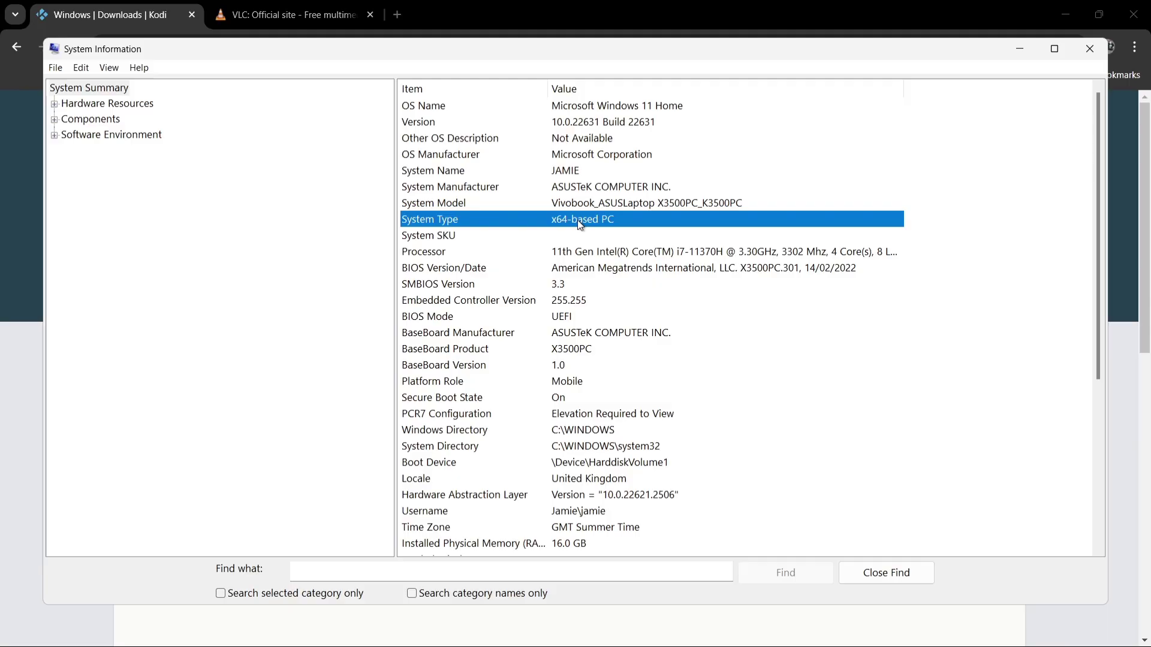
pyautogui.click(1090, 48)
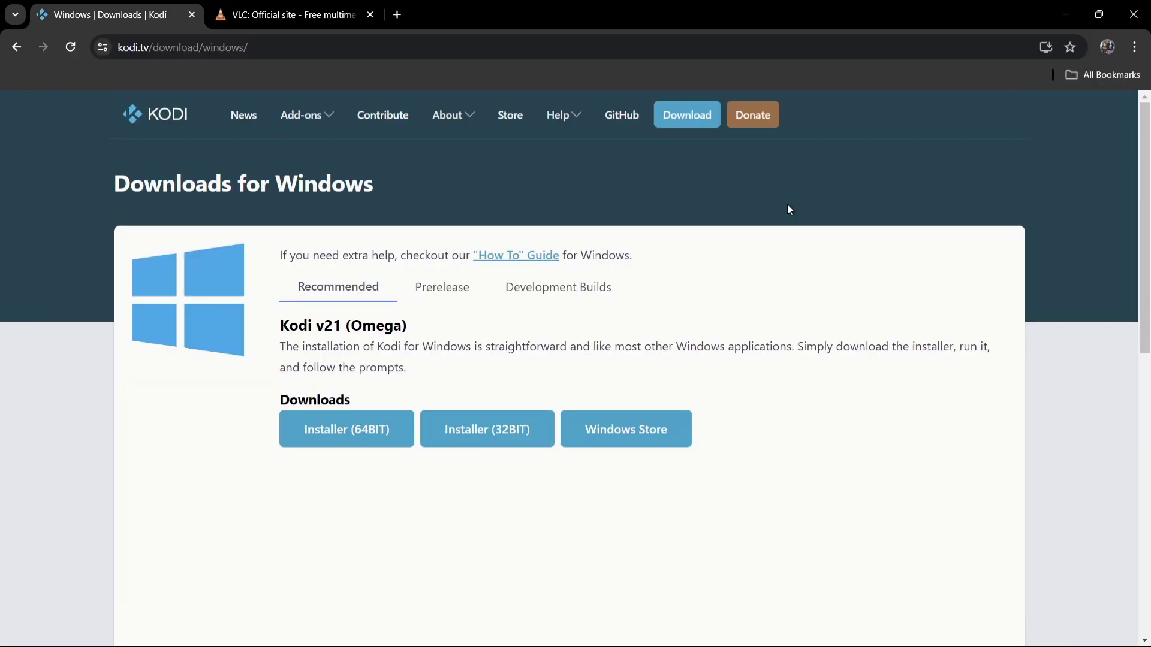
# - Download the 64-bit Kodi v21 (Omega) installer and allow the unverified file to be kept
pyautogui.click(362, 431)
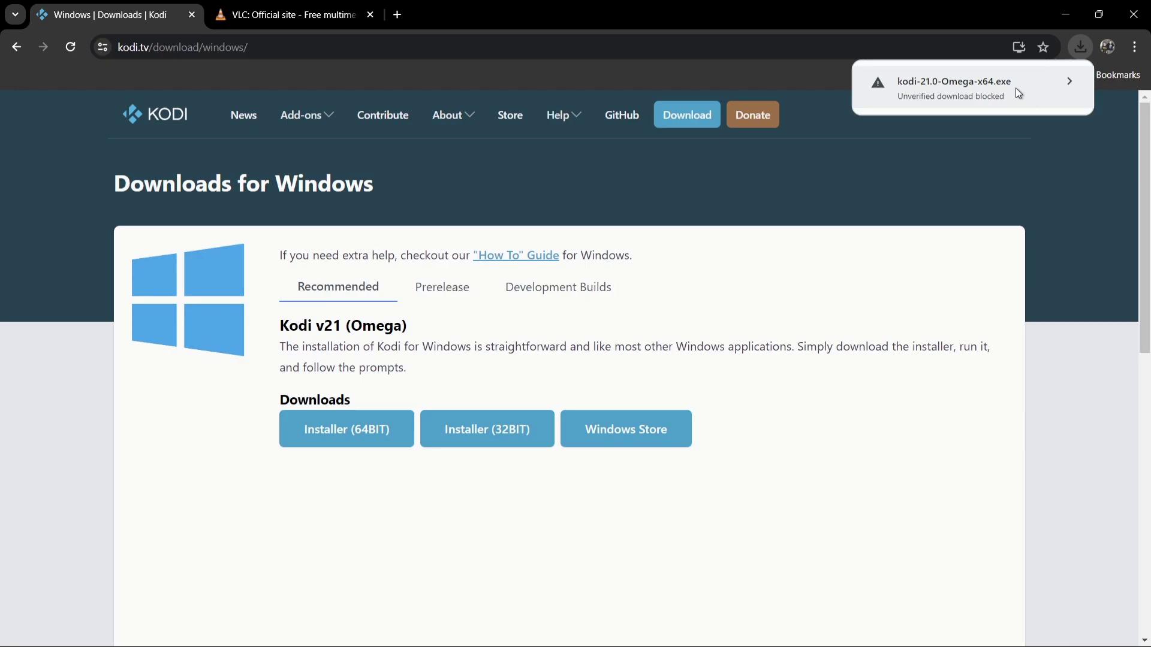
pyautogui.click(1015, 88)
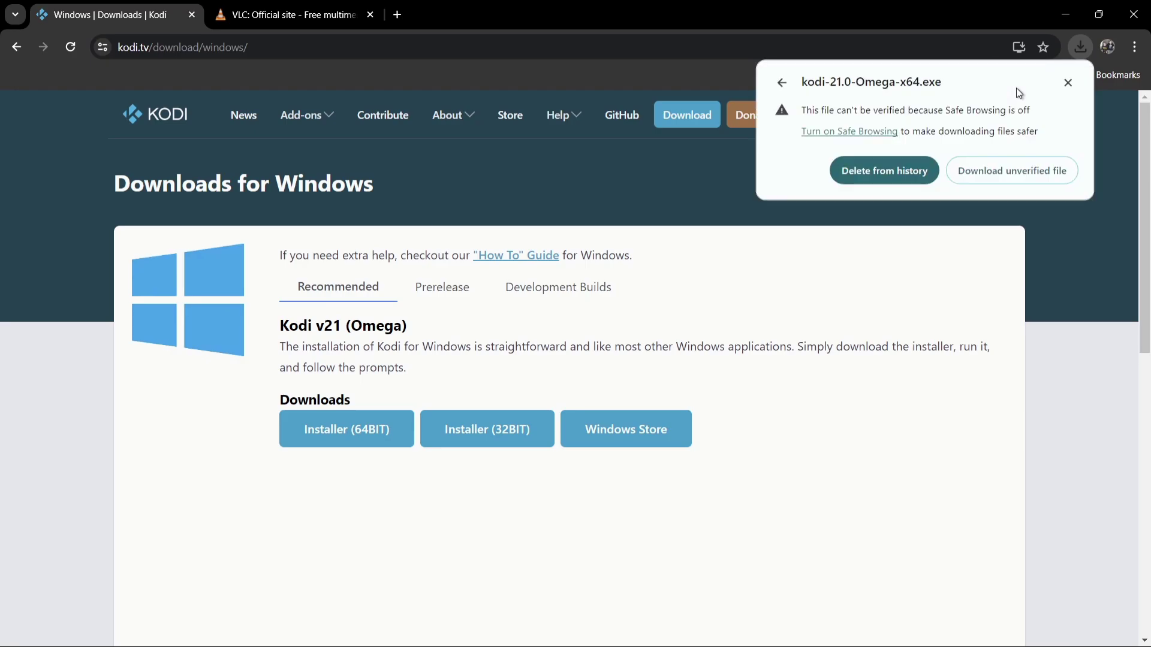
pyautogui.click(1034, 175)
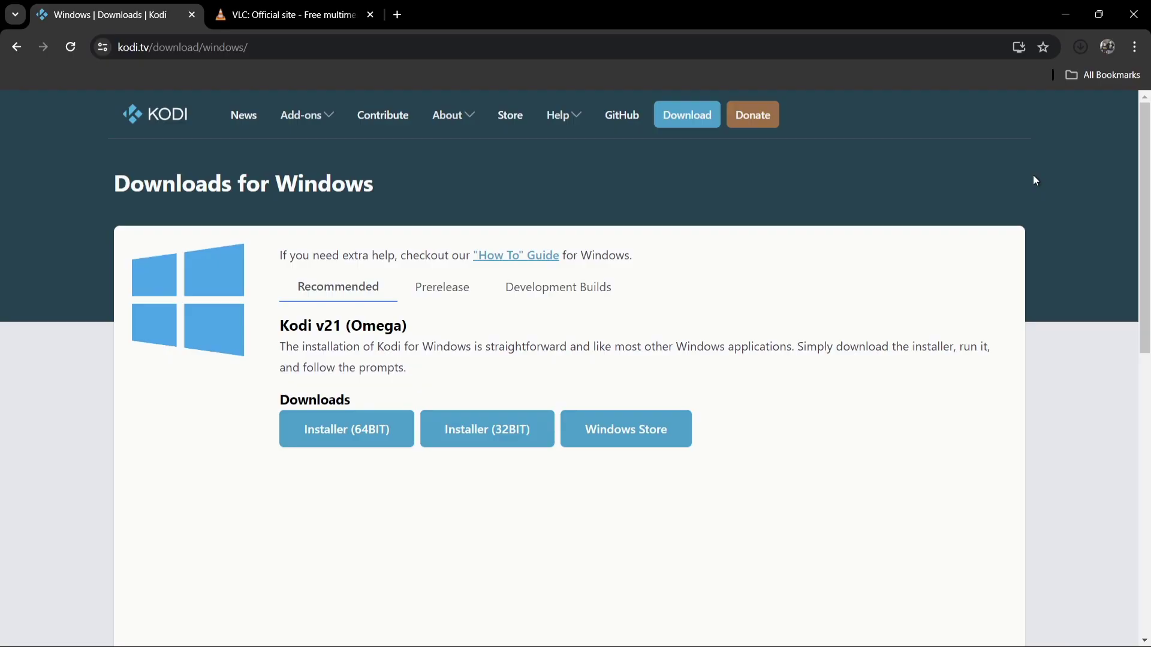
# - Run the downloaded kodi-21.0-Omega-x64.exe installer and accept its license agreement
pyautogui.click(259, 7)
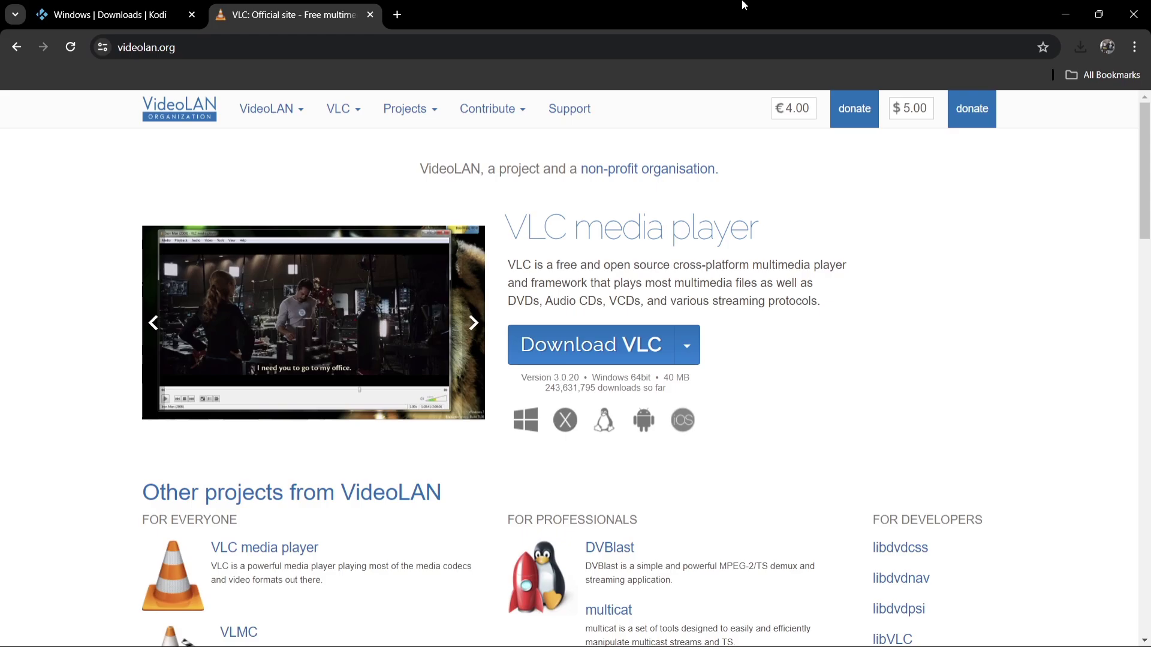
pyautogui.click(1079, 47)
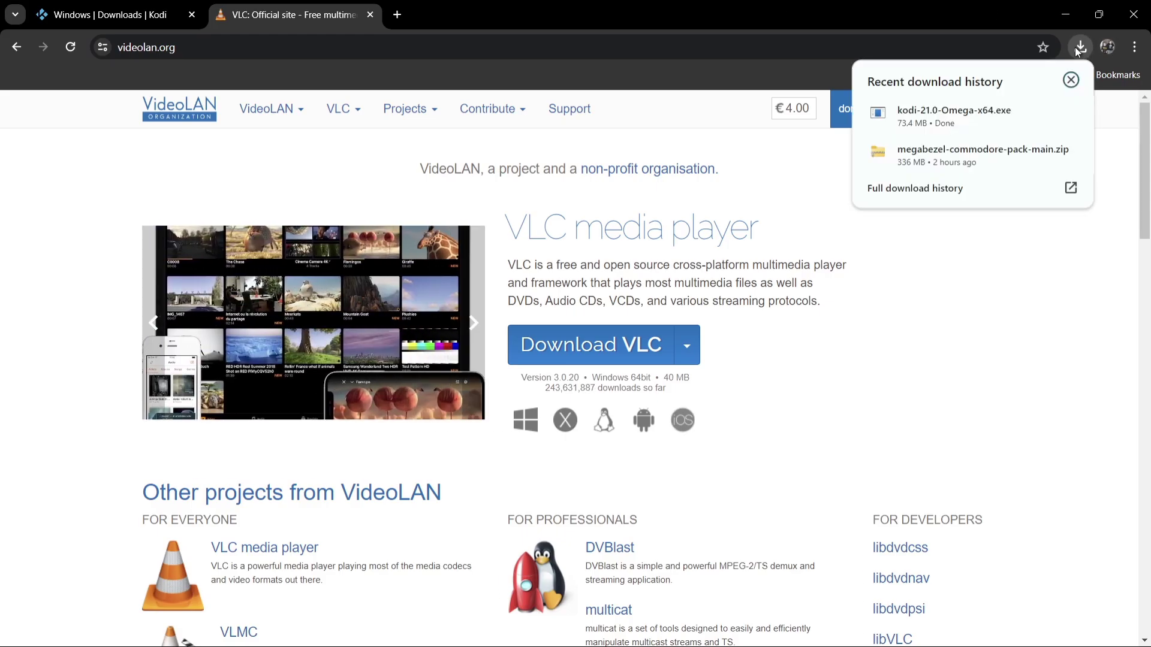
pyautogui.click(962, 121)
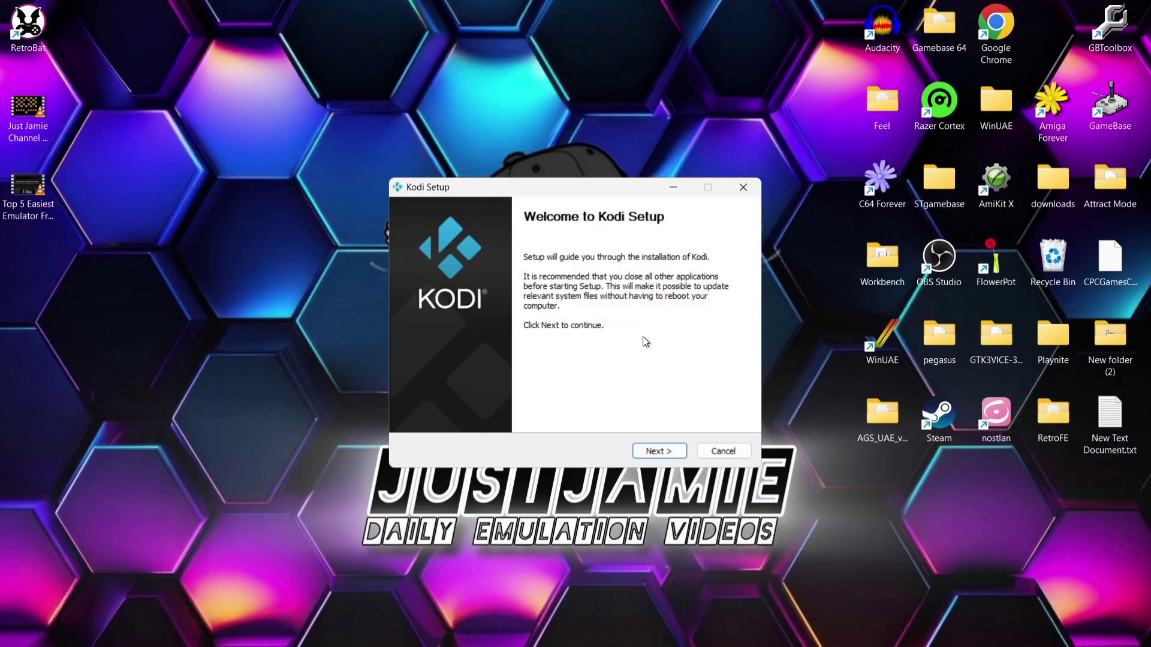
pyautogui.click(666, 451)
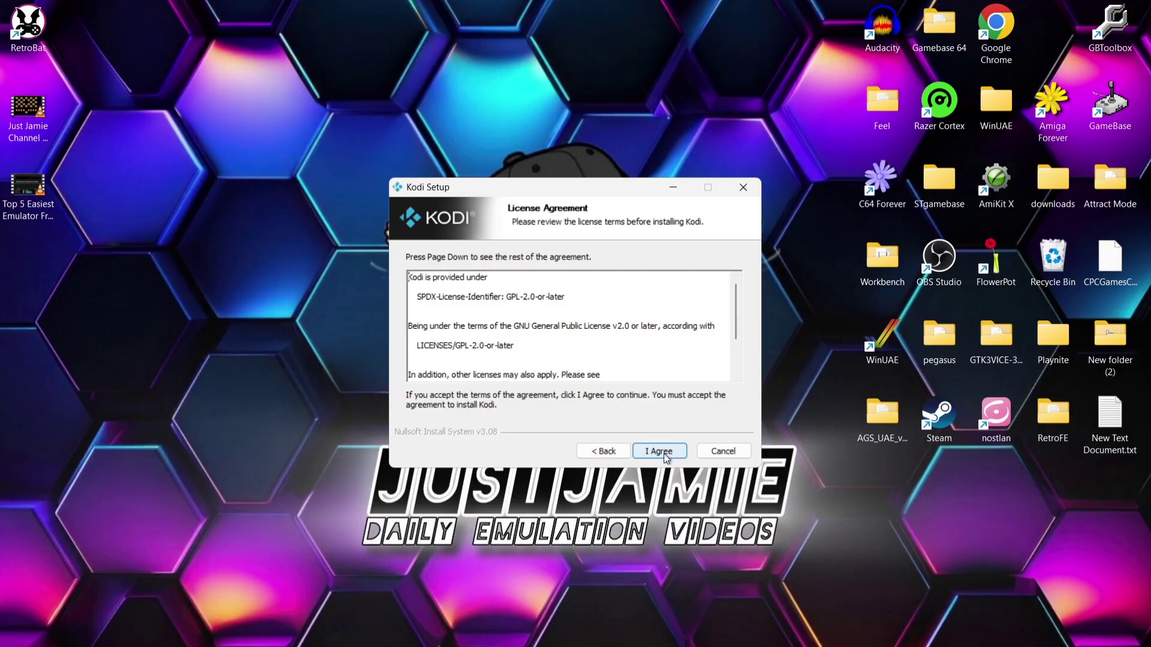
pyautogui.click(664, 459)
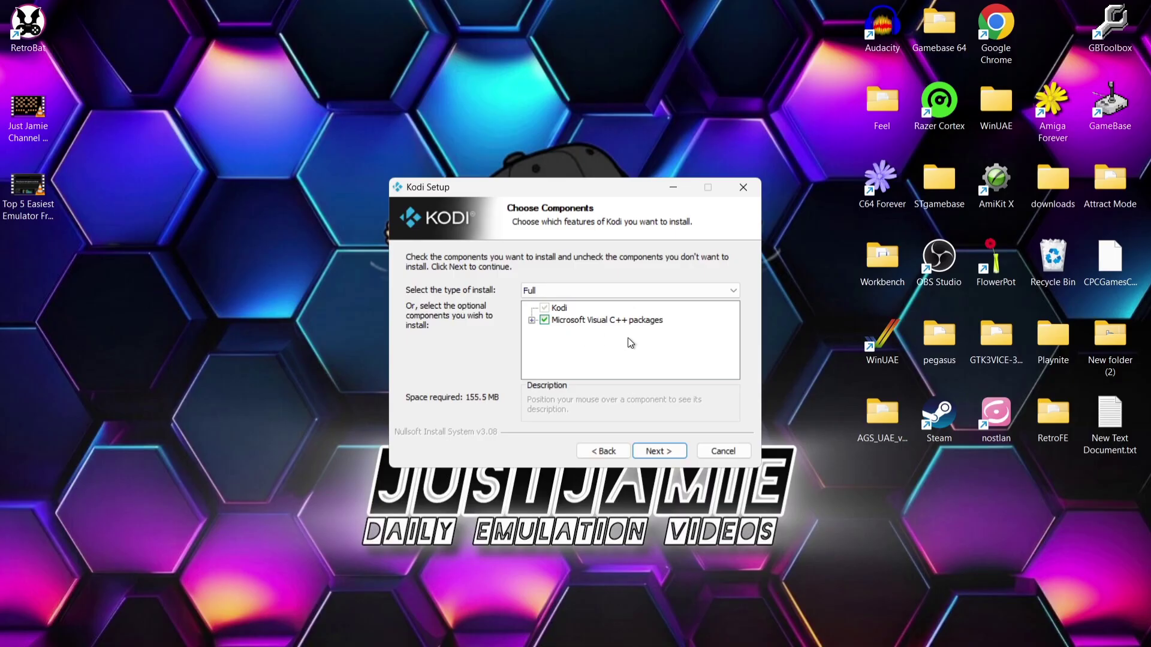
# - Keep the Full install type with all components and continue to the install location
pyautogui.click(677, 292)
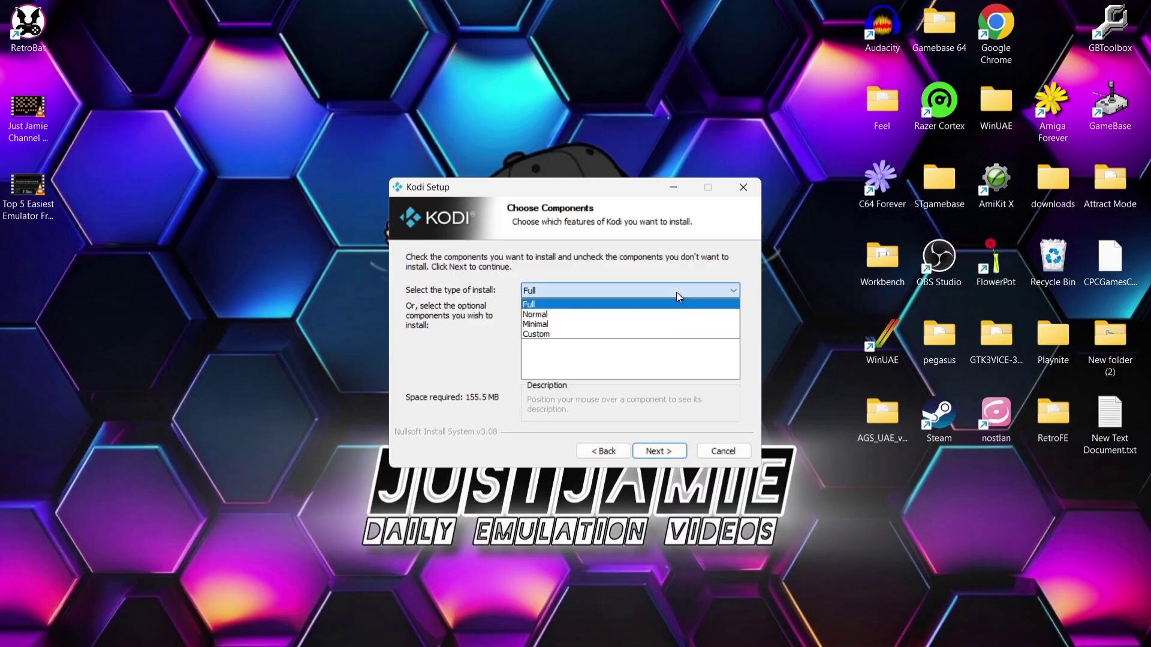
pyautogui.click(677, 292)
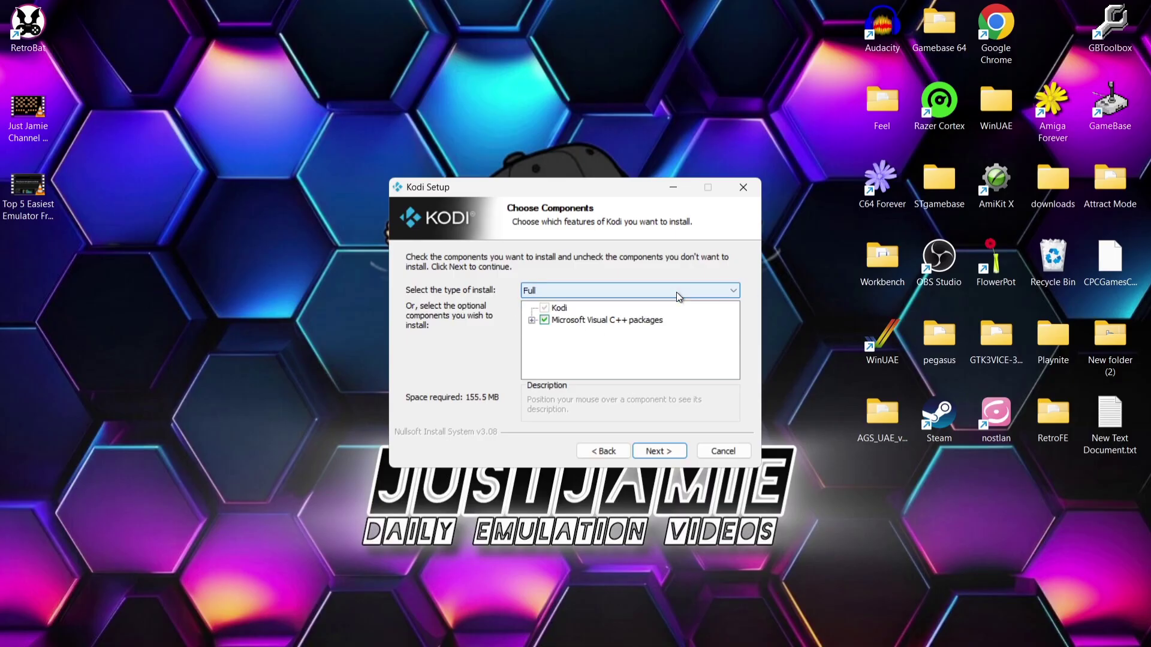
pyautogui.click(667, 453)
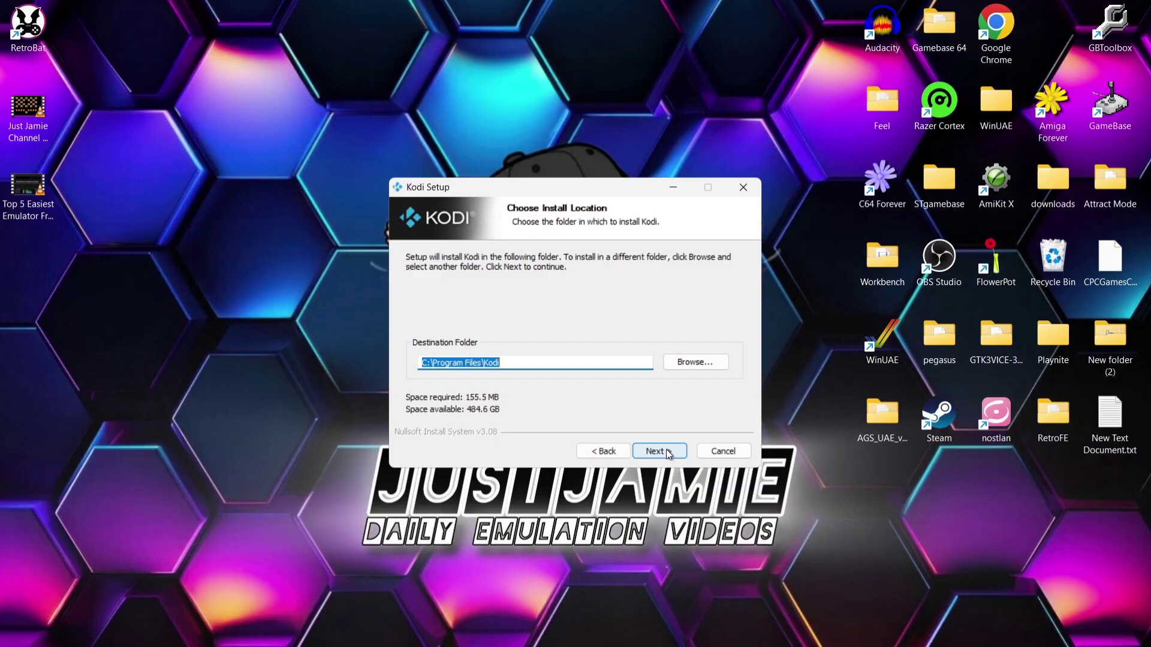
# - Open the file location of the RetroBat desktop shortcut and create a folder named Kodi there
pyautogui.click(34, 31)
pyautogui.rightClick(34, 31)
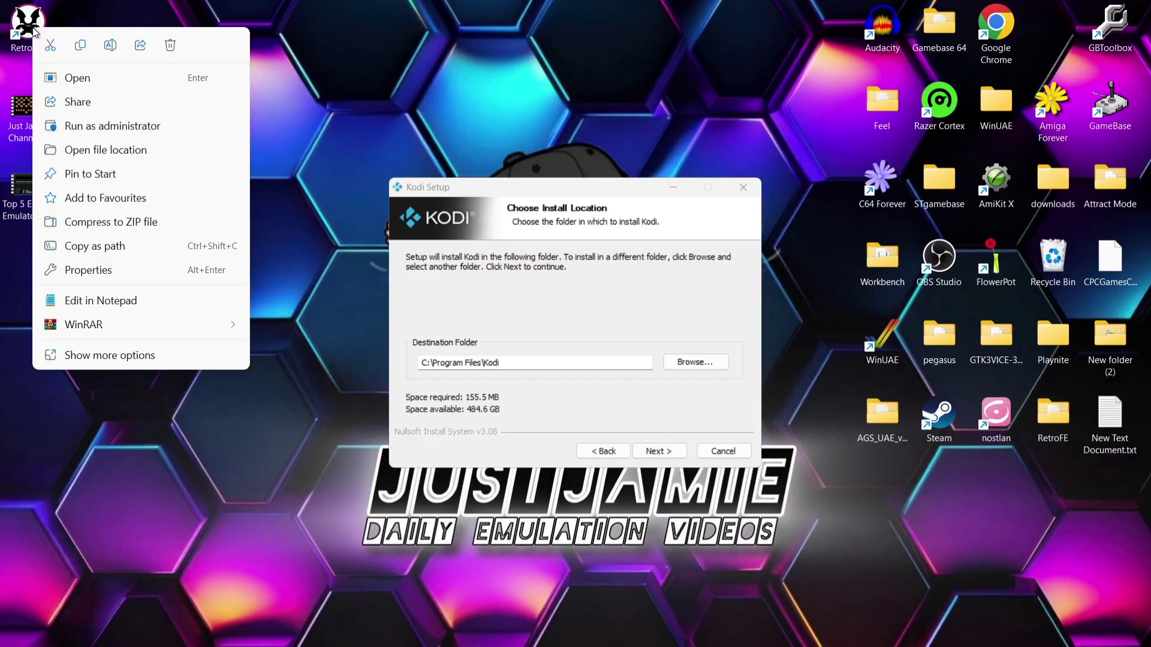
pyautogui.click(87, 149)
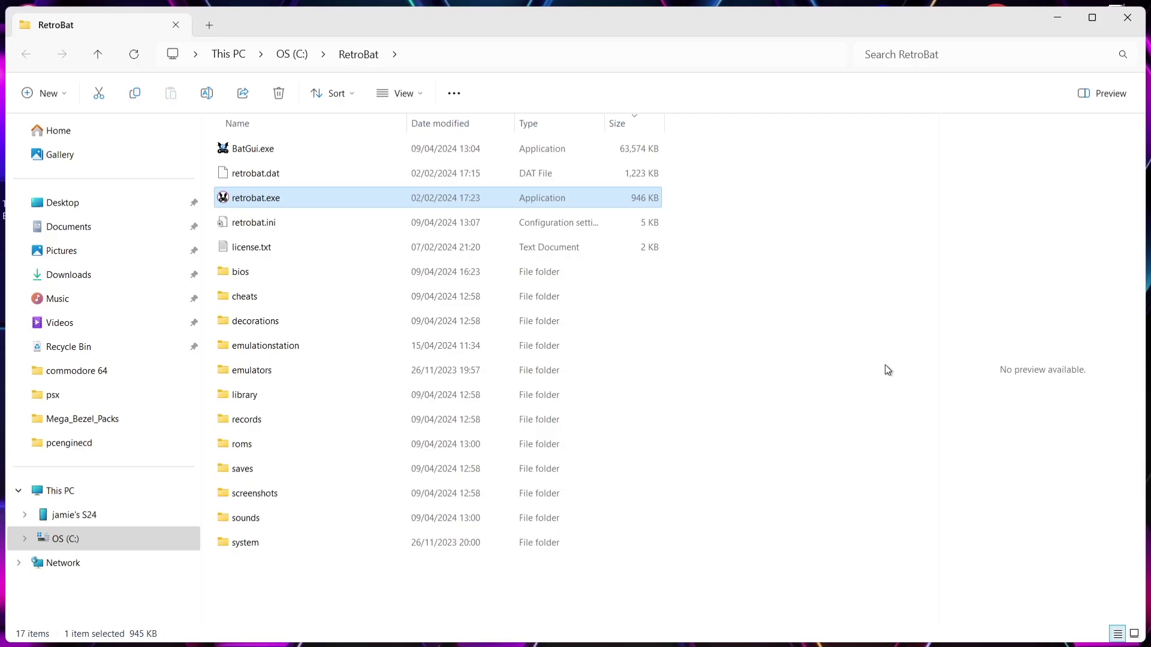
pyautogui.rightClick(837, 368)
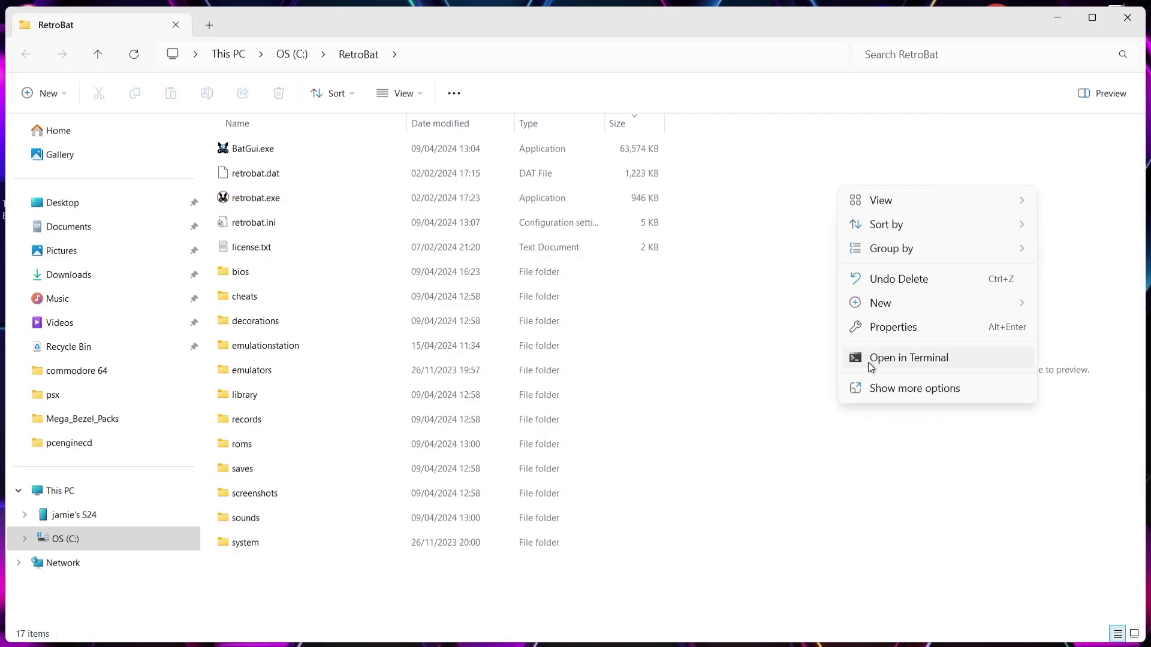
pyautogui.moveTo(893, 305)
pyautogui.click(811, 307)
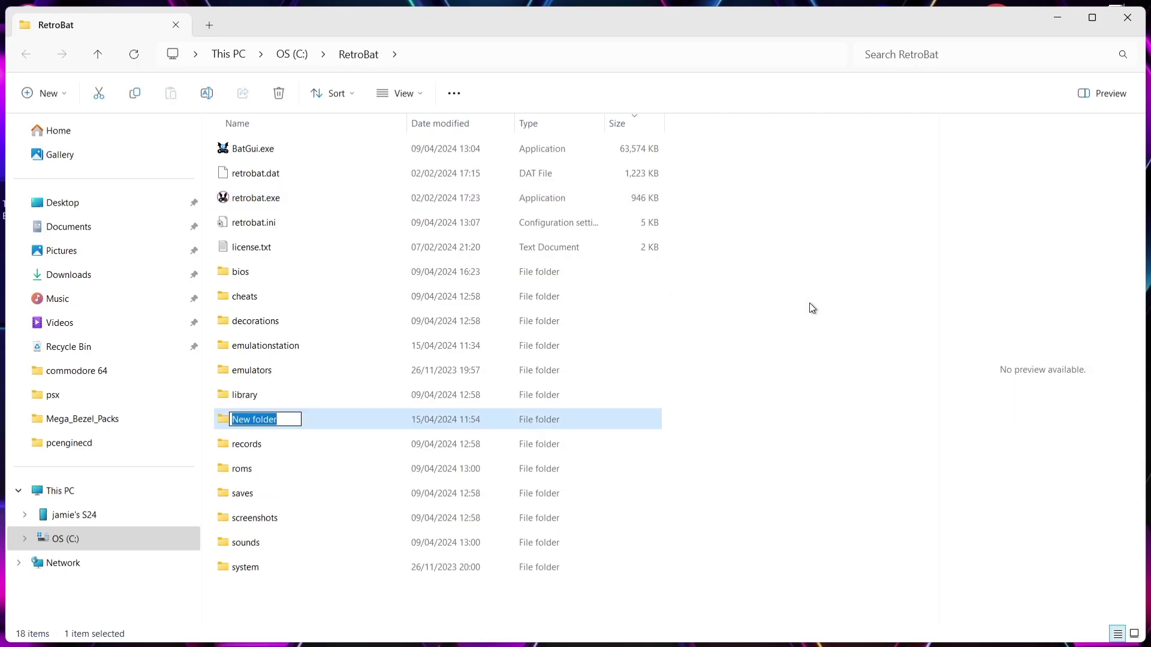
pyautogui.write('Kodi')
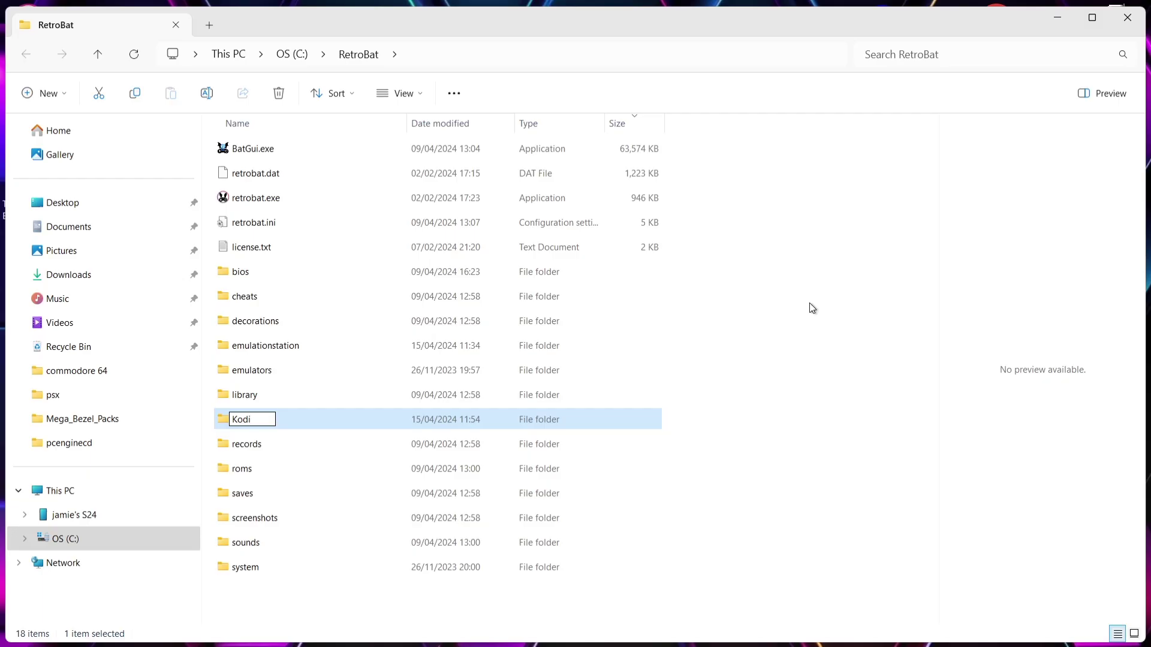
pyautogui.press('Return')
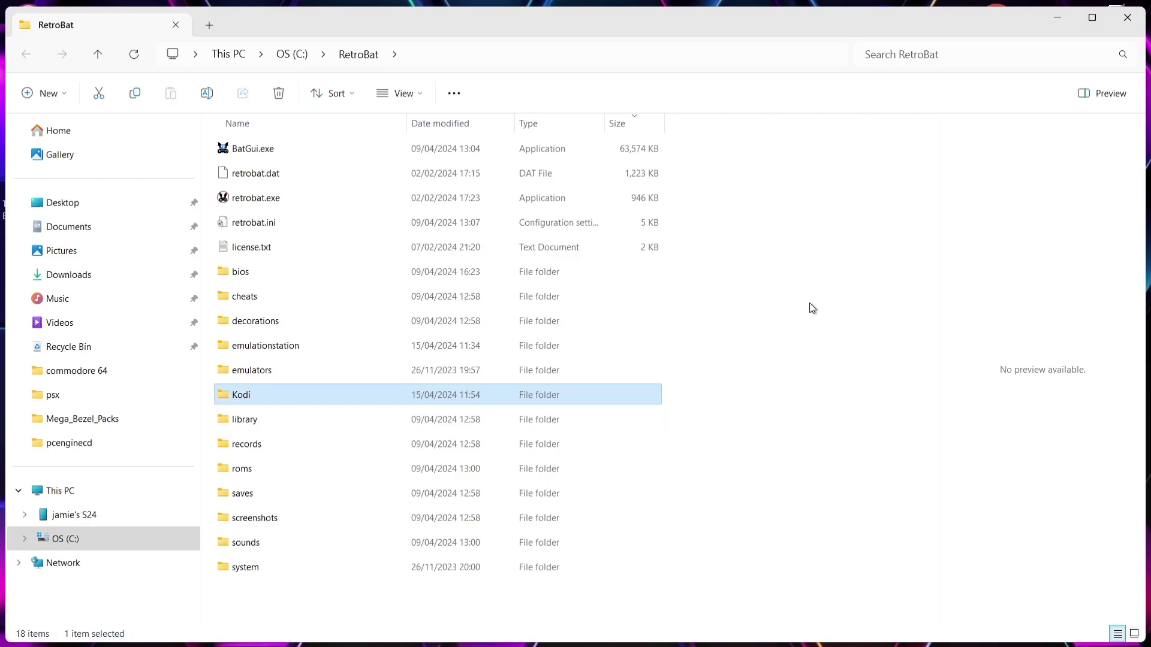
# - Copy the path of the new Kodi folder, C:\RetroBat\Kodi, and close the File Explorer window
pyautogui.doubleClick(243, 395)
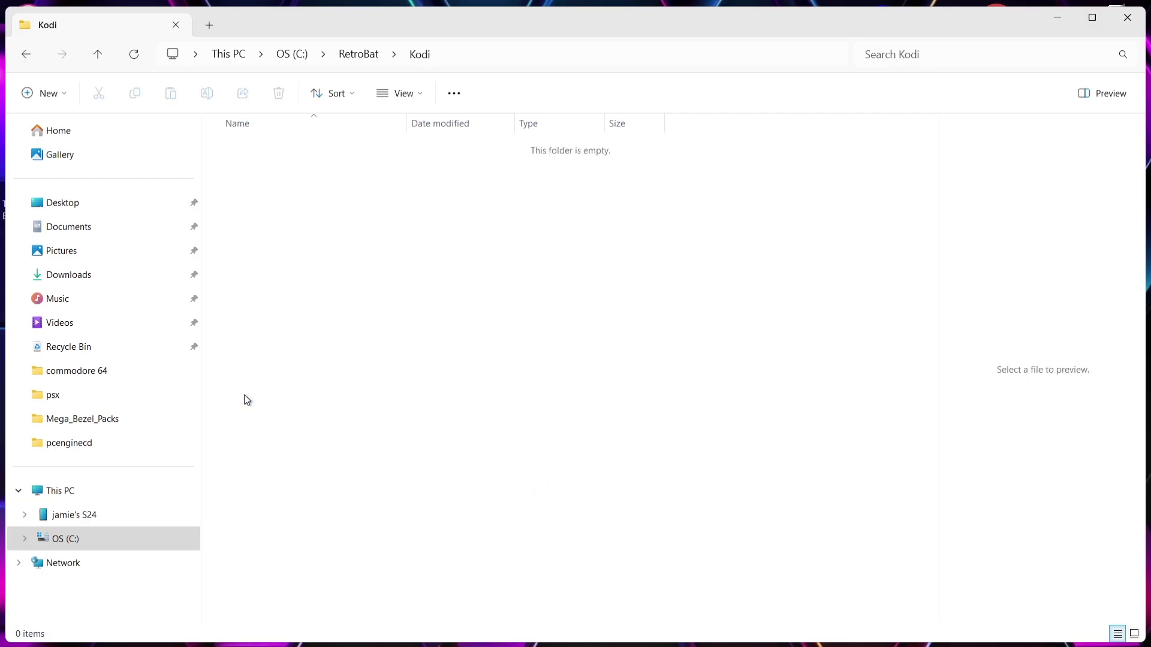
pyautogui.click(590, 60)
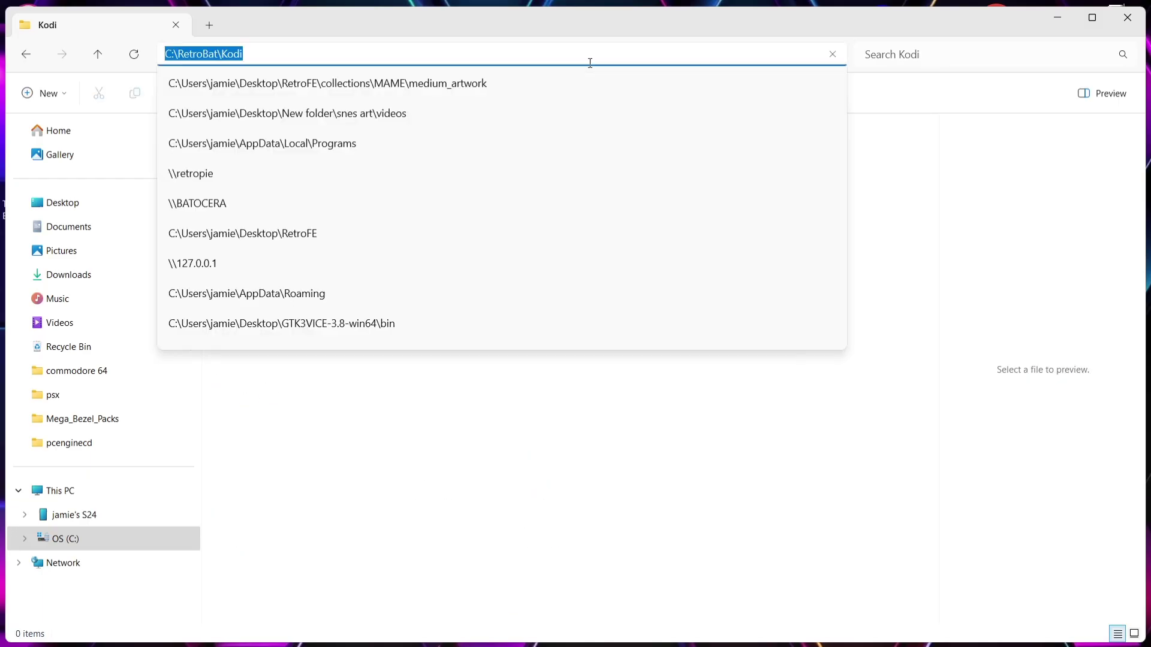
pyautogui.rightClick(225, 54)
pyautogui.click(282, 96)
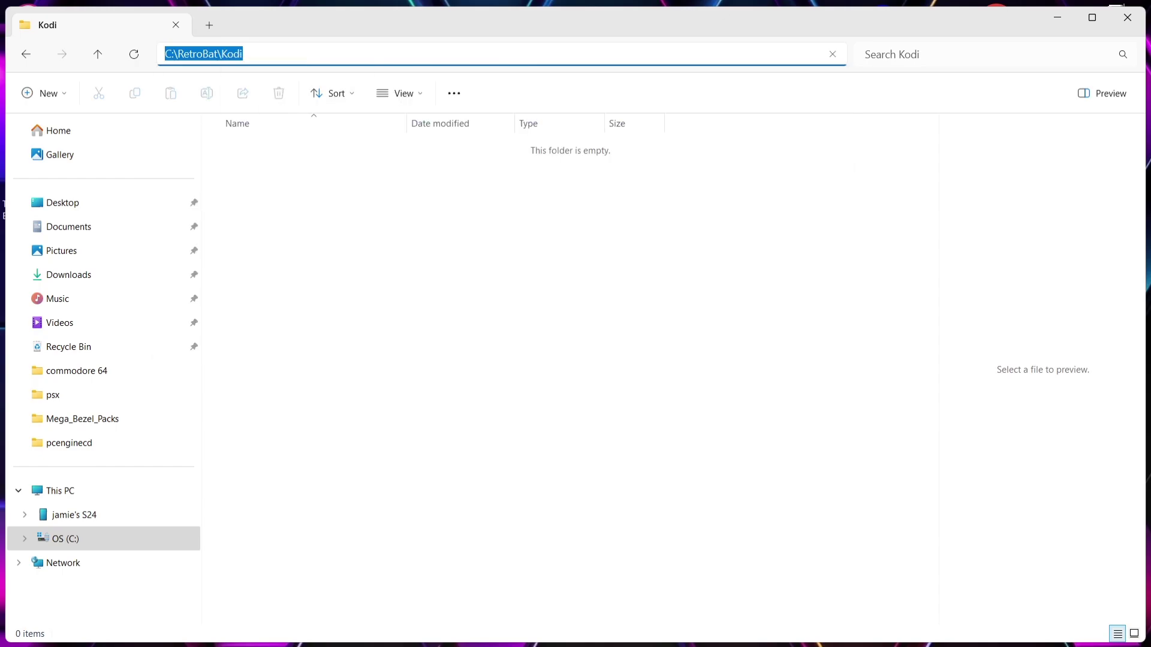
pyautogui.click(1126, 26)
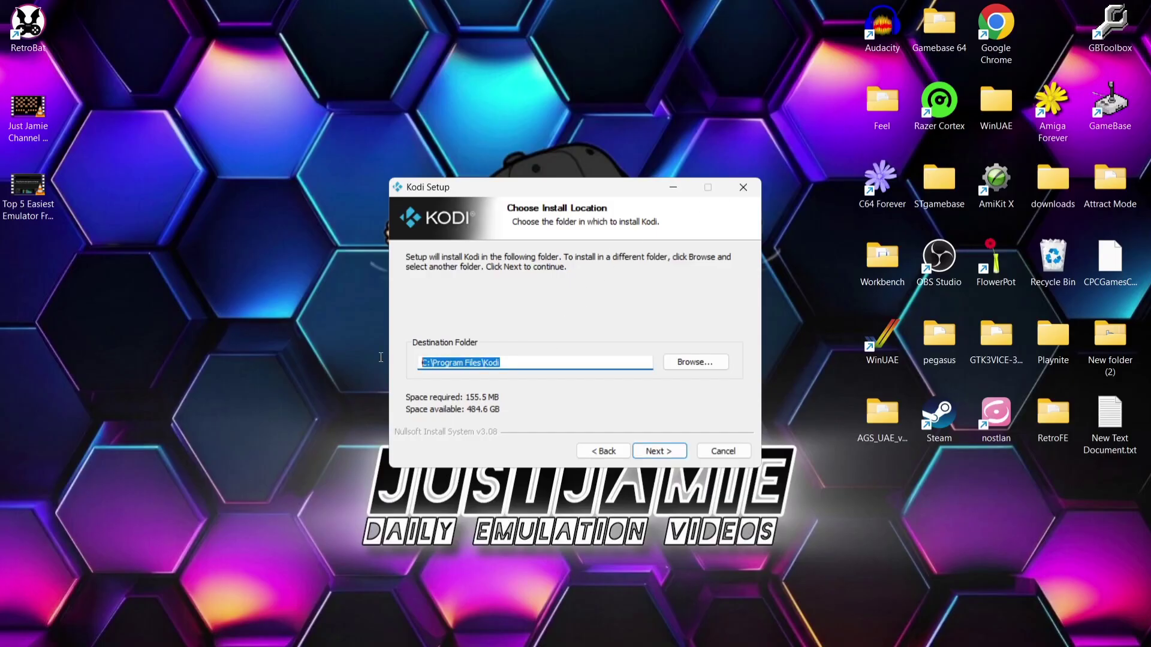
# - Set the Kodi destination folder to C:\RetroBat\Kodi and start the installation with the default Start Menu folder
pyautogui.press('Delete')
pyautogui.hotkey('ctrl', 'v')
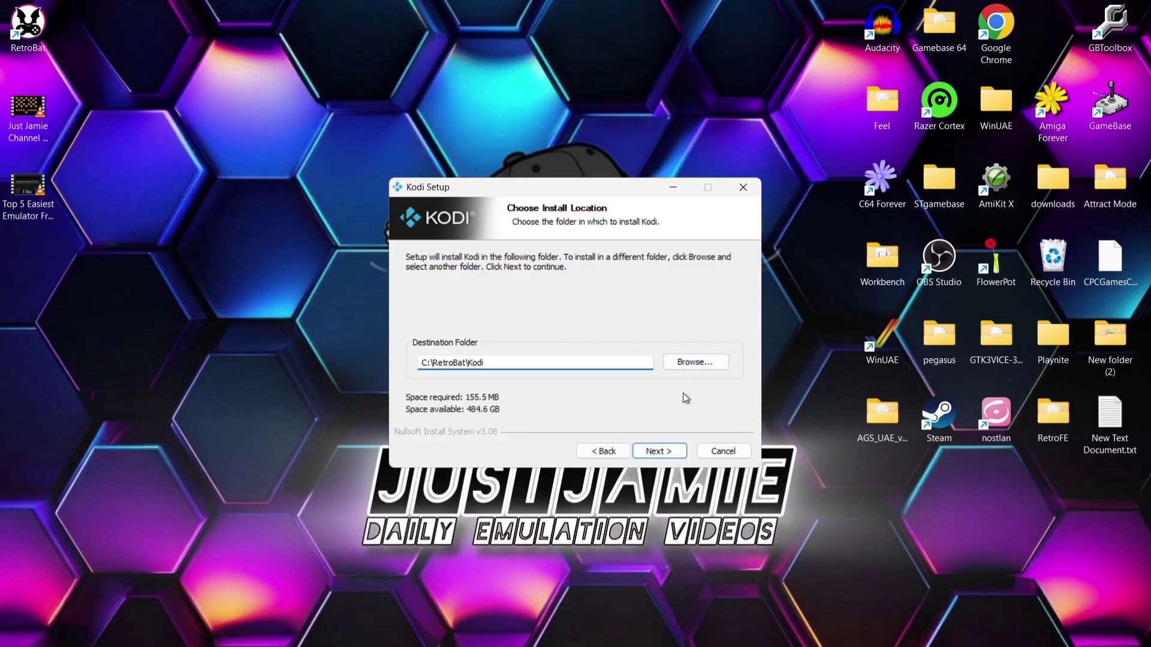
pyautogui.click(670, 451)
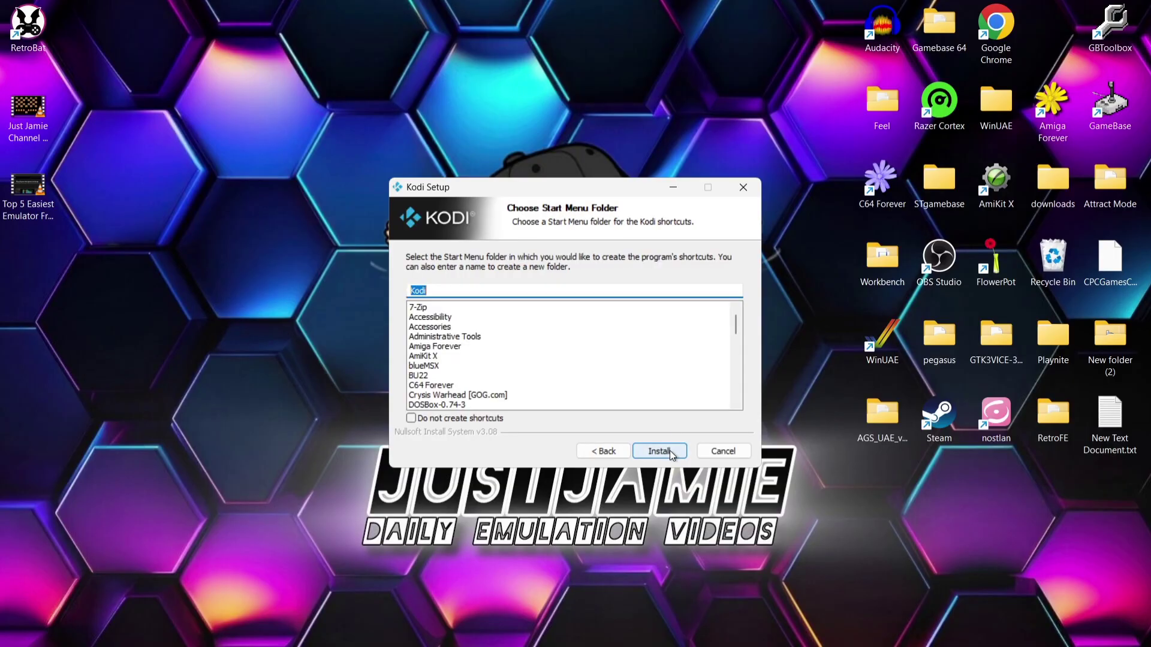
pyautogui.click(670, 452)
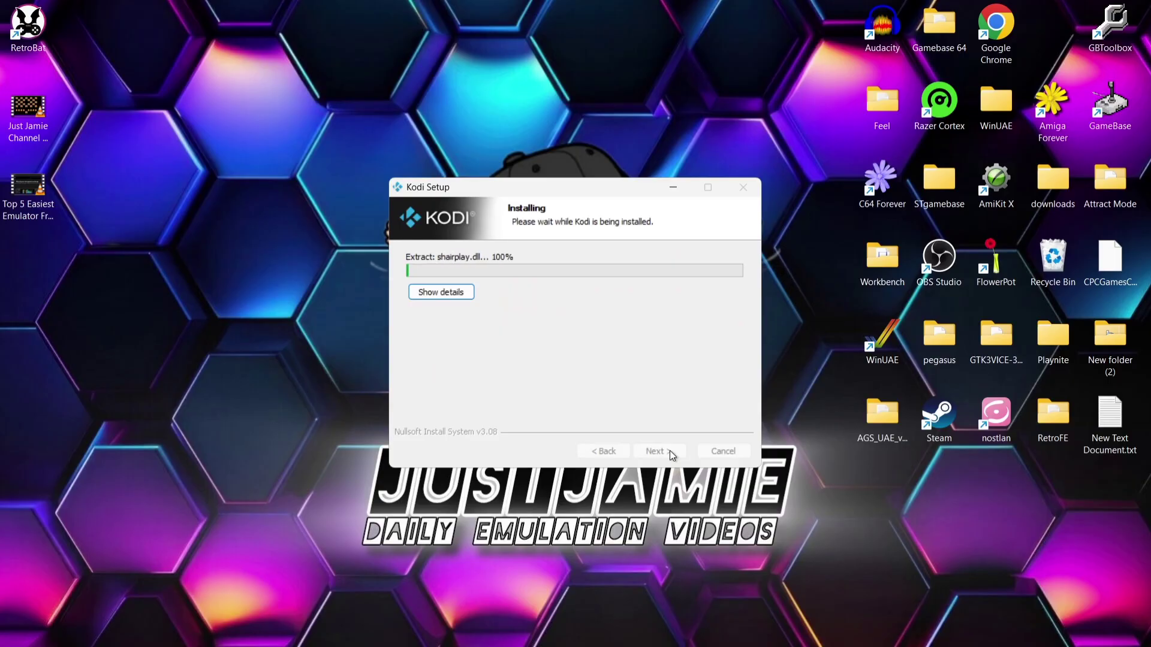
# - Open the RetroBat shortcut's file location, look inside the Kodi folder to check the installed files, and close the window
pyautogui.rightClick(33, 27)
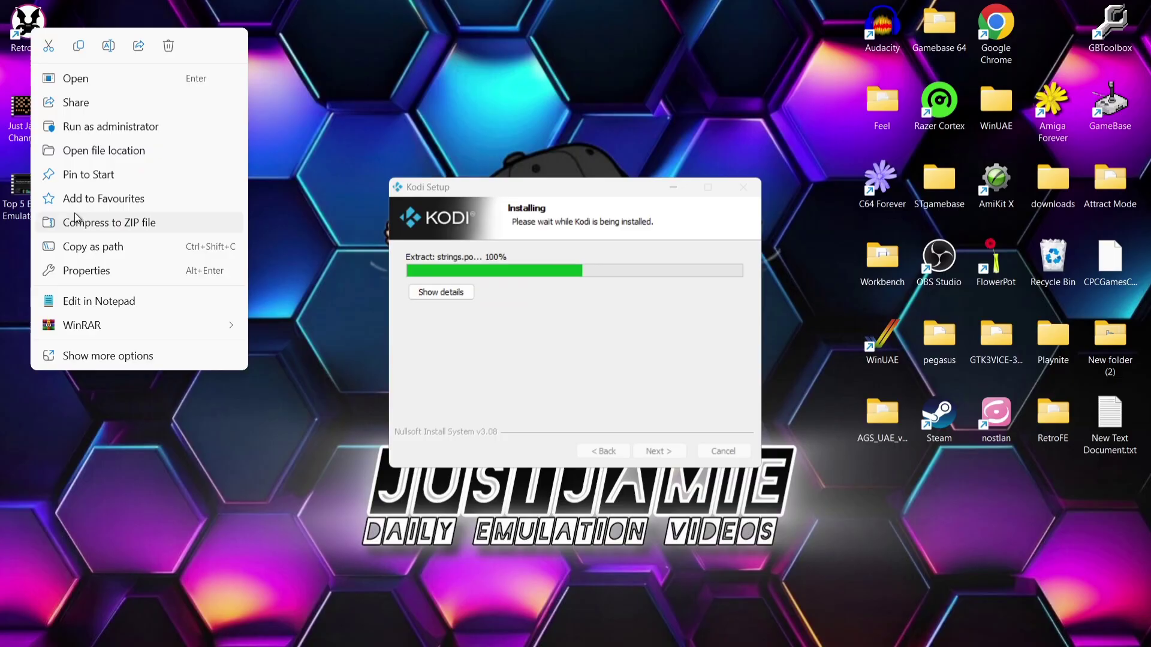
pyautogui.click(133, 154)
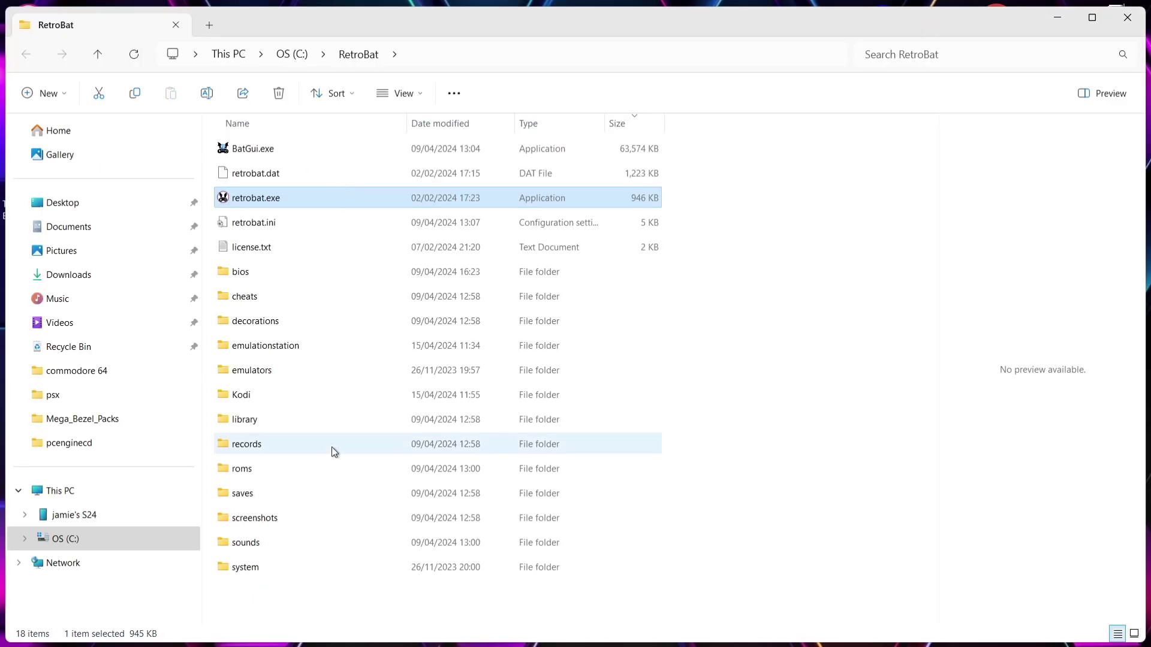
pyautogui.doubleClick(278, 397)
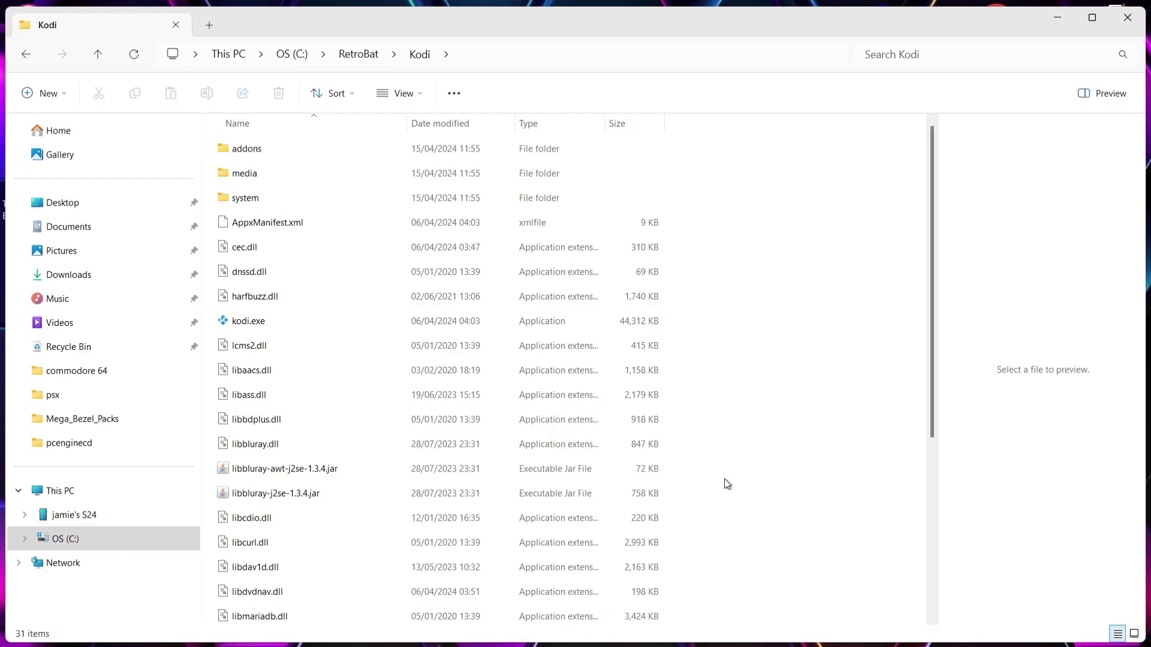
pyautogui.click(1128, 18)
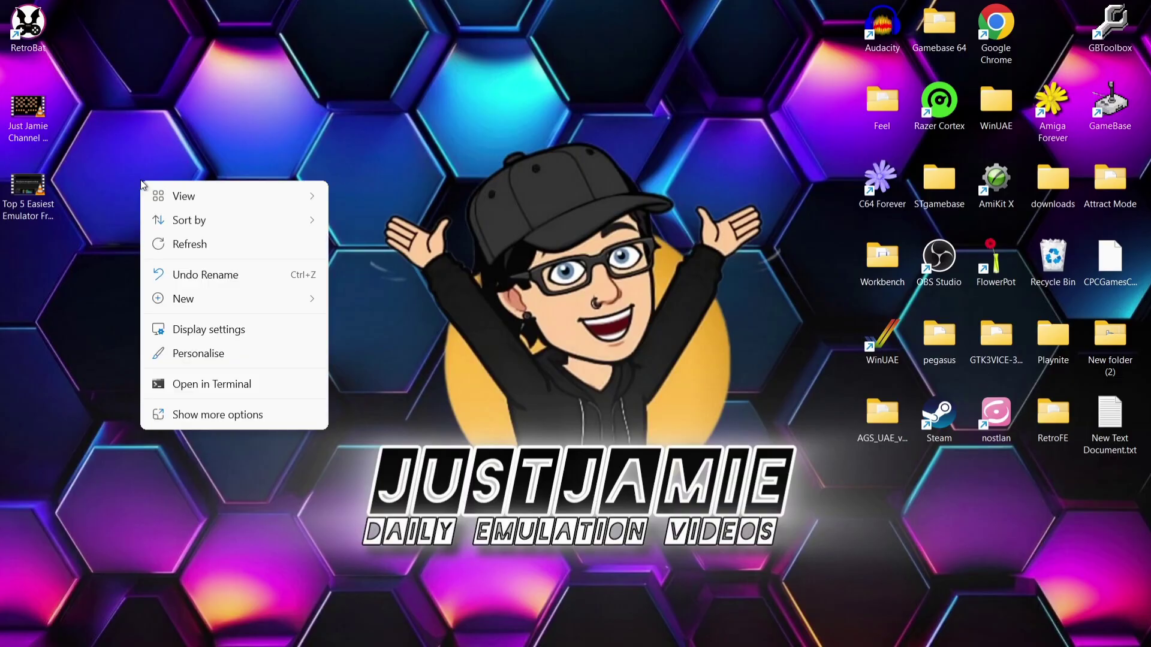
# - Create a folder named Films on the desktop and move it into the Kodi folder inside RetroBat
pyautogui.moveTo(231, 301)
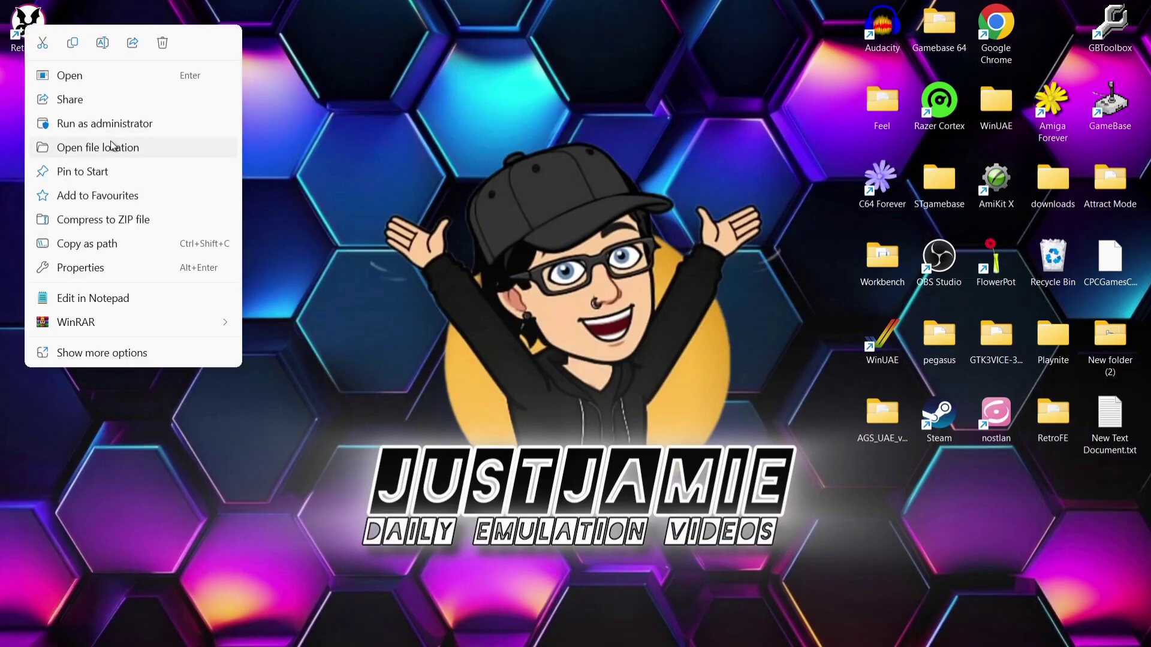
pyautogui.click(111, 148)
pyautogui.moveTo(412, 20); pyautogui.dragTo(760, 20)
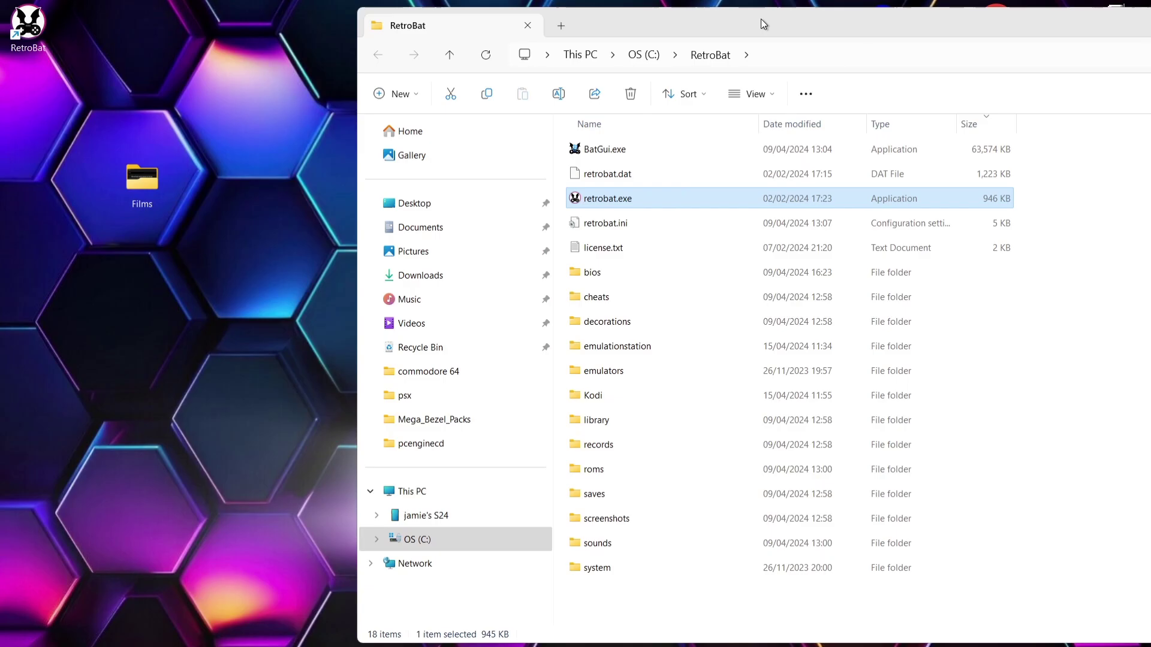
pyautogui.doubleClick(623, 394)
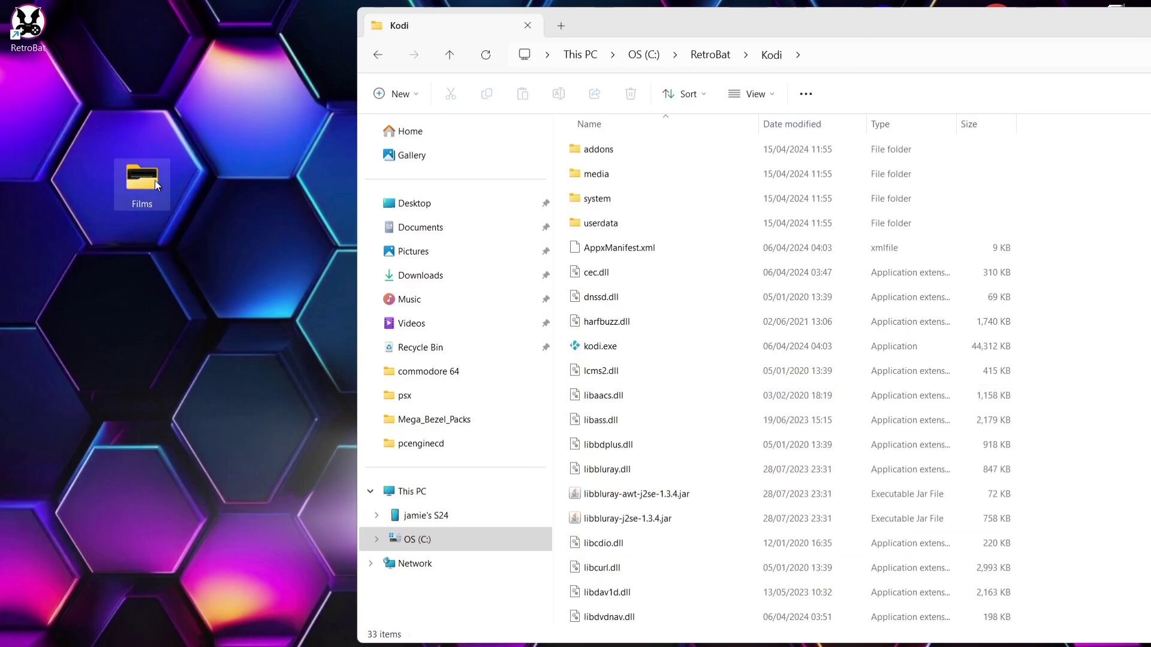
pyautogui.moveTo(163, 179); pyautogui.dragTo(561, 334)
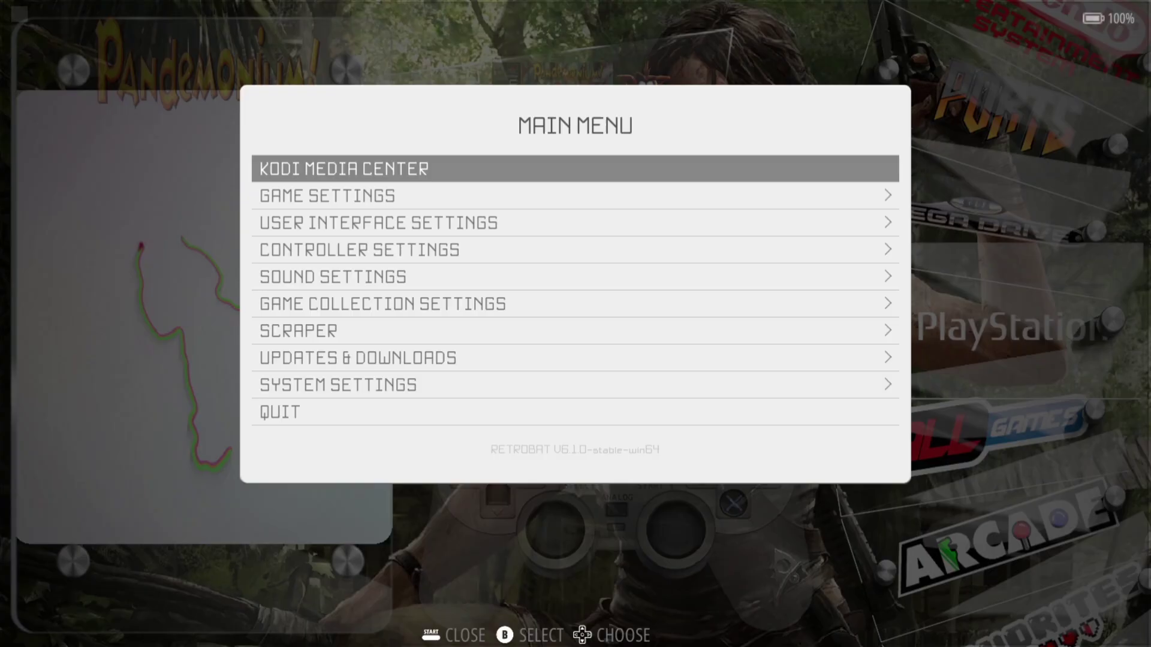
# - Open the system settings from RetroBat's main menu
pyautogui.press('Down')
pyautogui.press('Down')
pyautogui.press('Down')
pyautogui.press('Down')
pyautogui.press('Down')
pyautogui.press('Down')
pyautogui.press('Down')
pyautogui.press('Down')
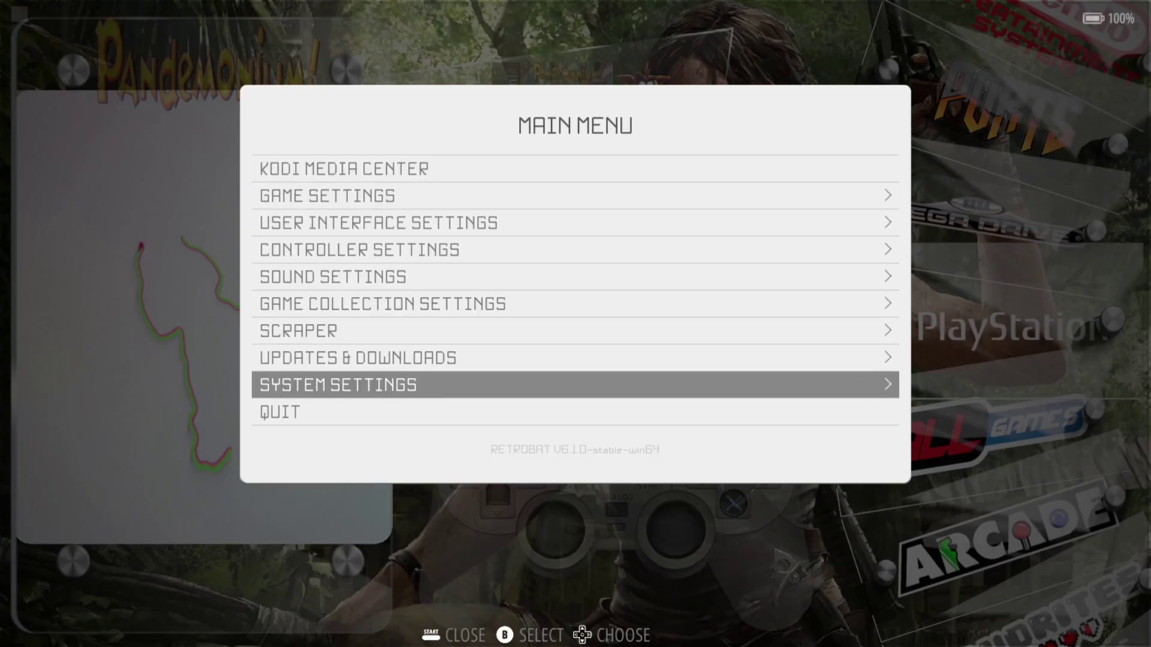
pyautogui.press('Return')
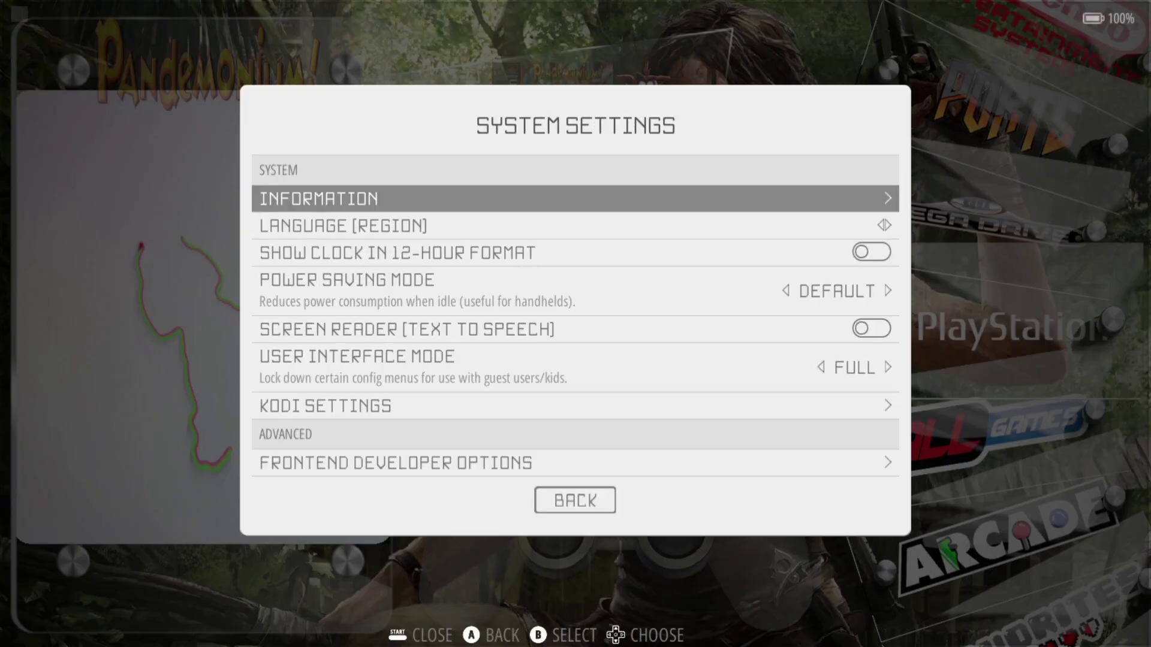
# - Open the Kodi settings within the system settings
pyautogui.press('Down')
pyautogui.press('Down')
pyautogui.press('Down')
pyautogui.press('Down')
pyautogui.press('Down')
pyautogui.press('Down')
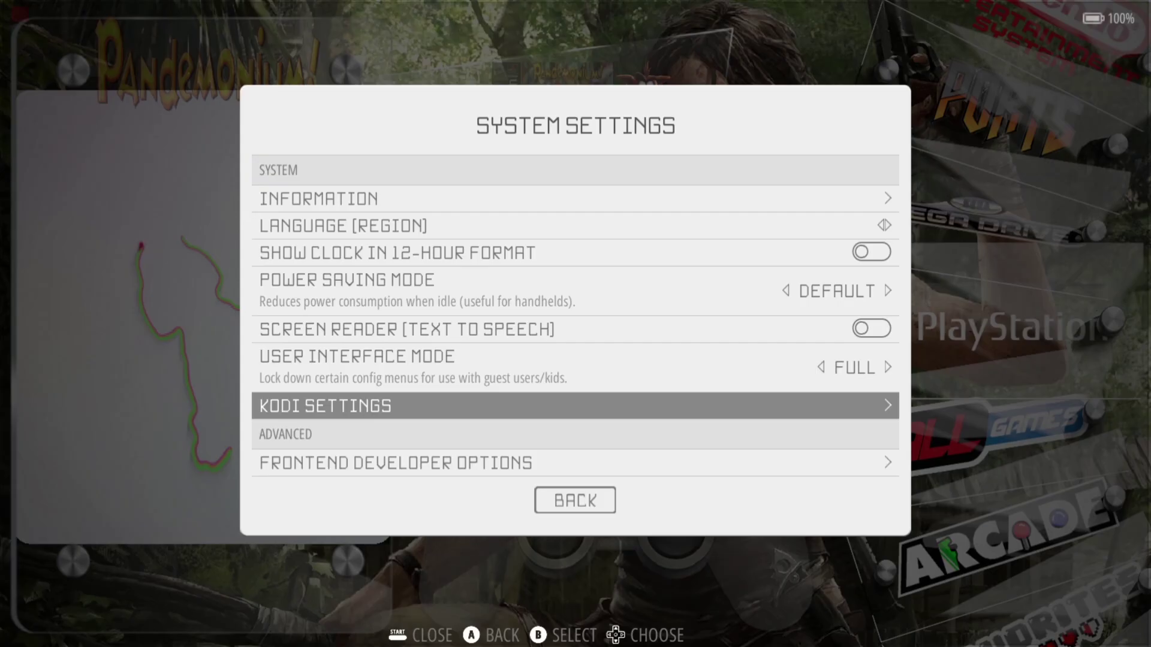
pyautogui.press('Return')
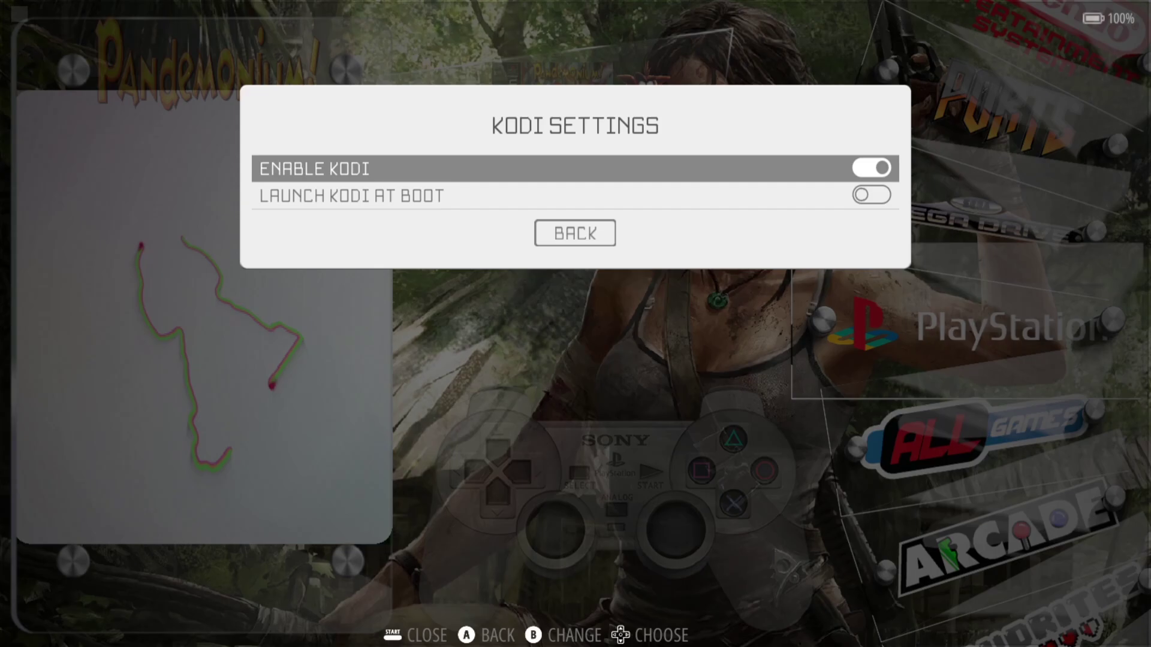
# - Make sure Enable Kodi is on and Launch Kodi at Boot is off, and return to the system settings
pyautogui.press('Return')
pyautogui.press('Return')
pyautogui.press('Down')
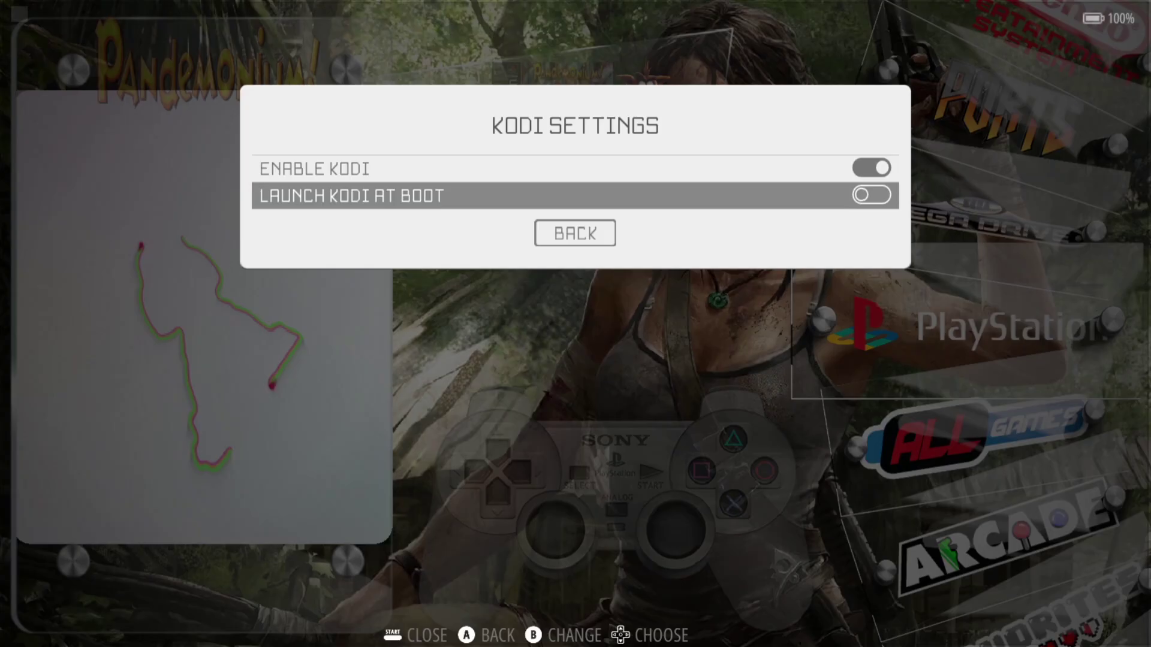
pyautogui.press('Return')
pyautogui.press('Return')
pyautogui.press('Down')
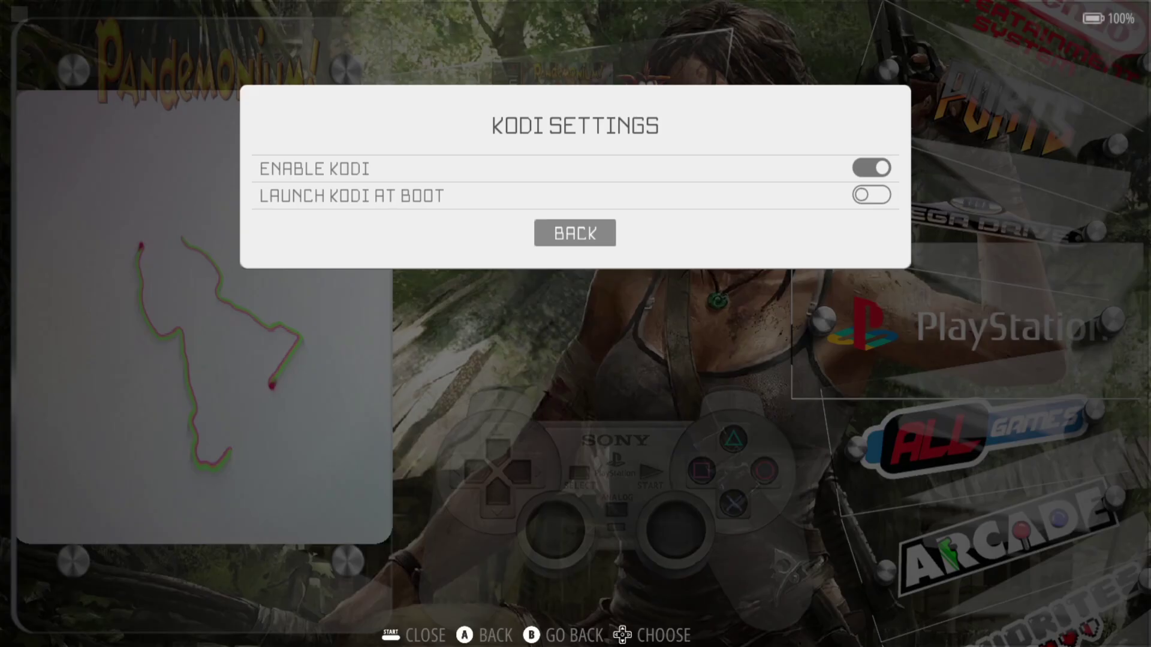
pyautogui.press('Return')
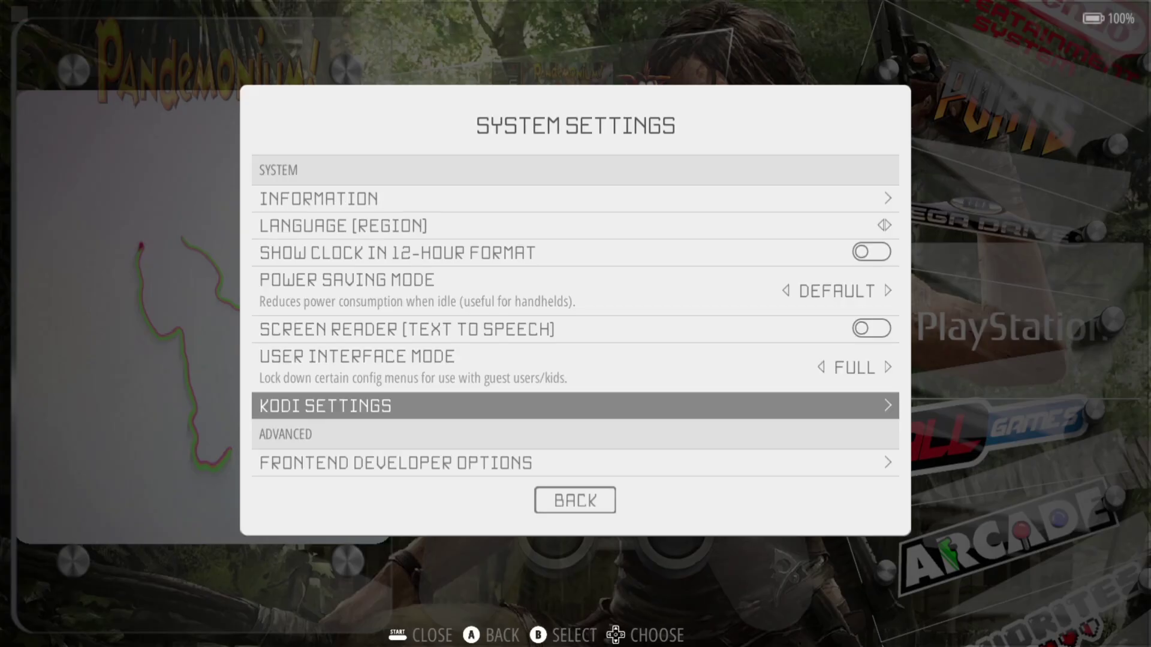
# - Leave the system settings and launch Kodi Media Center from RetroBat's main menu
pyautogui.press('Escape')
pyautogui.press('Up')
pyautogui.press('Up')
pyautogui.press('Up')
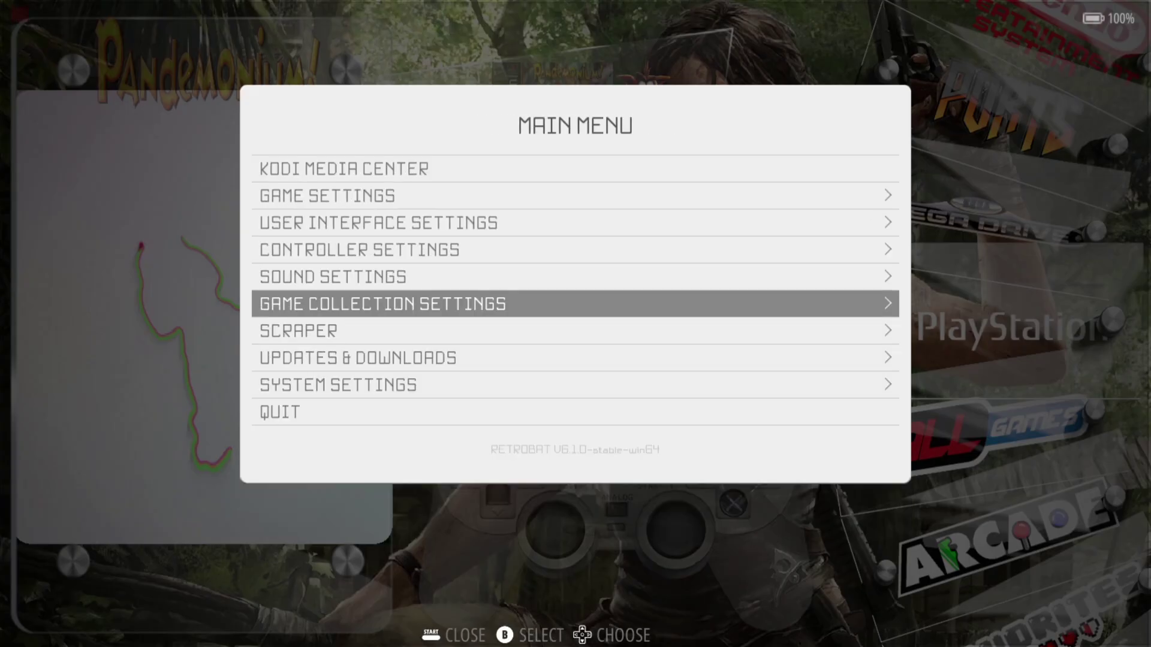
pyautogui.press('Up')
pyautogui.press('Up')
pyautogui.press('Up')
pyautogui.press('Up')
pyautogui.press('Up')
pyautogui.press('Return')
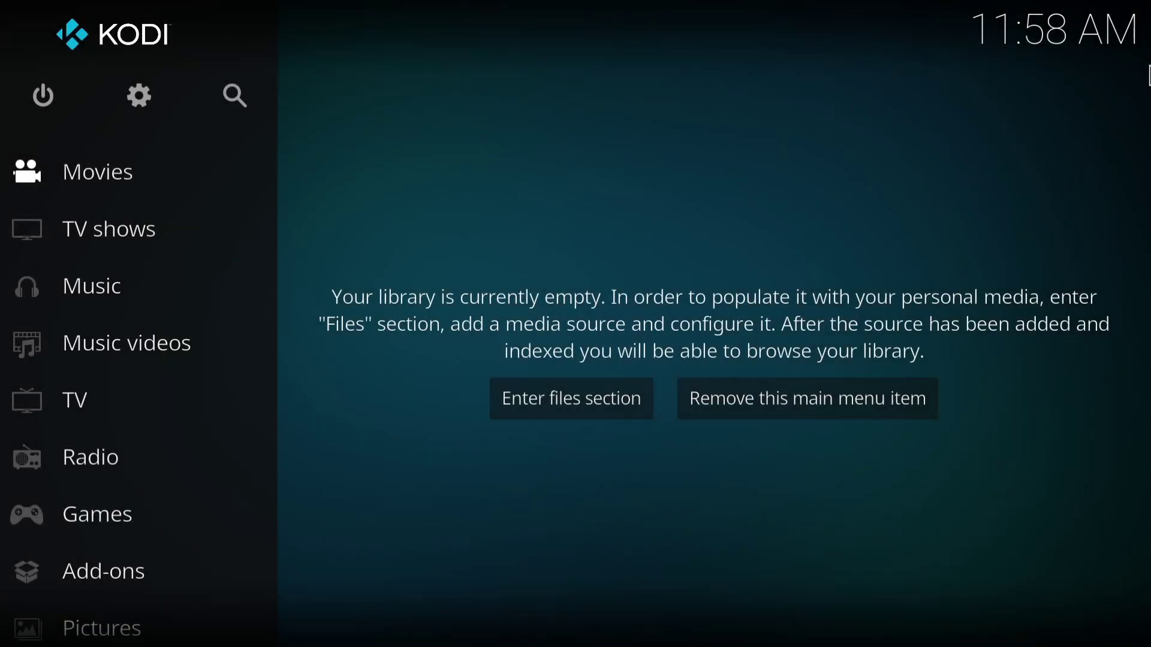
# - Enter the Movies section in Kodi and start adding a new video source
pyautogui.press('Left')
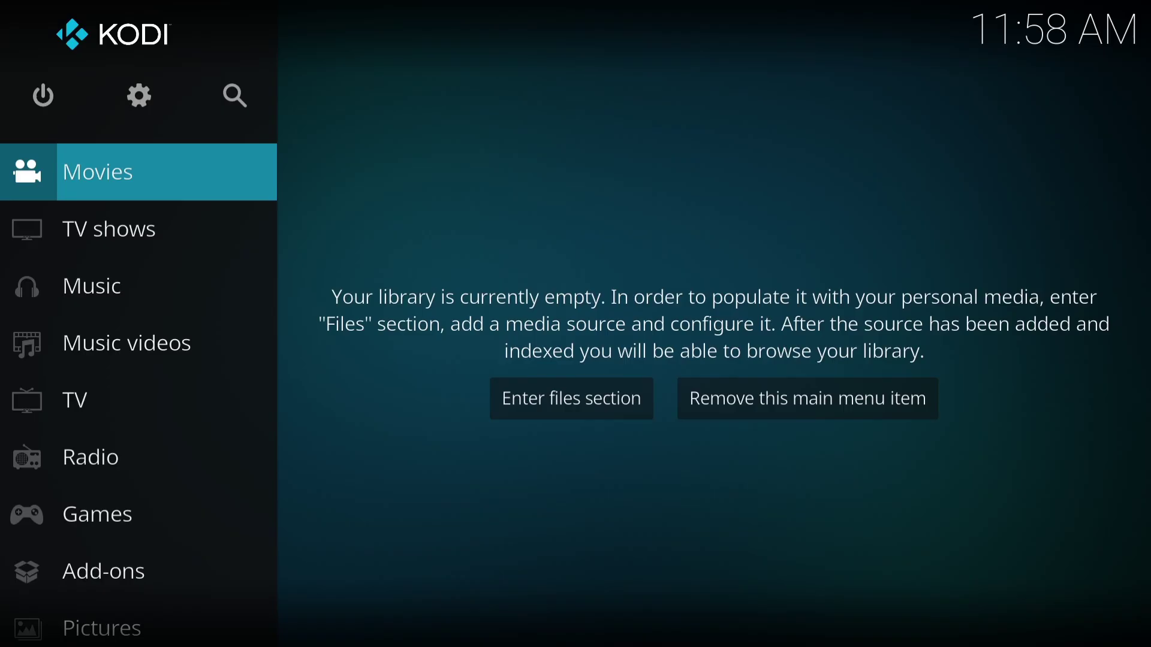
pyautogui.press('Return')
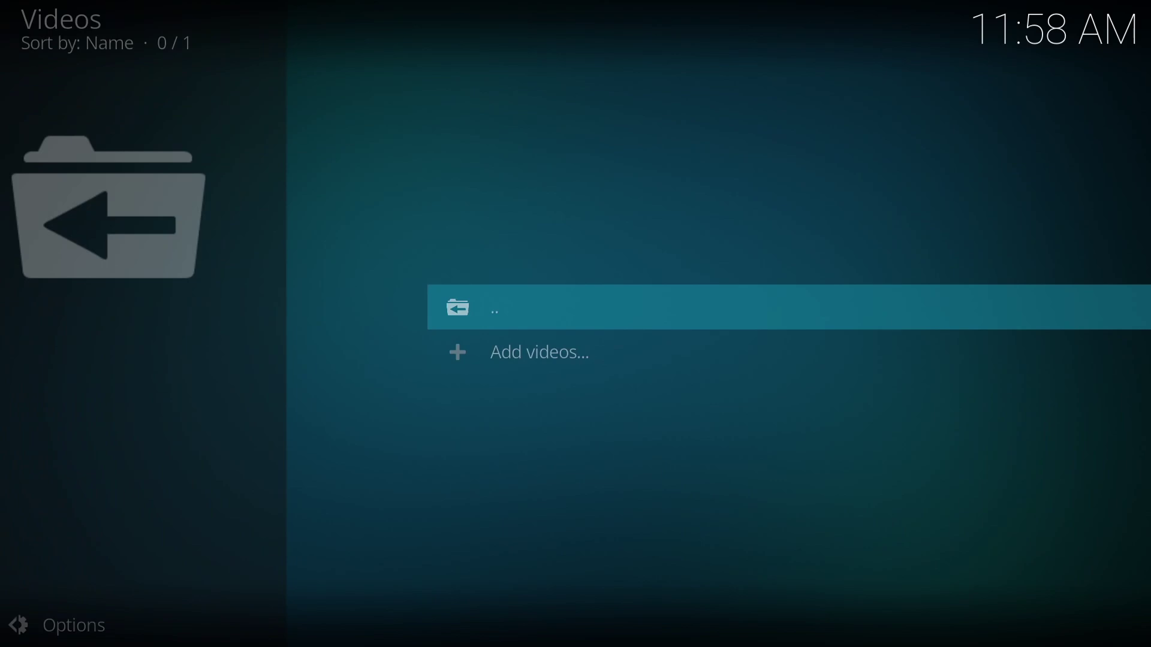
pyautogui.press('Down')
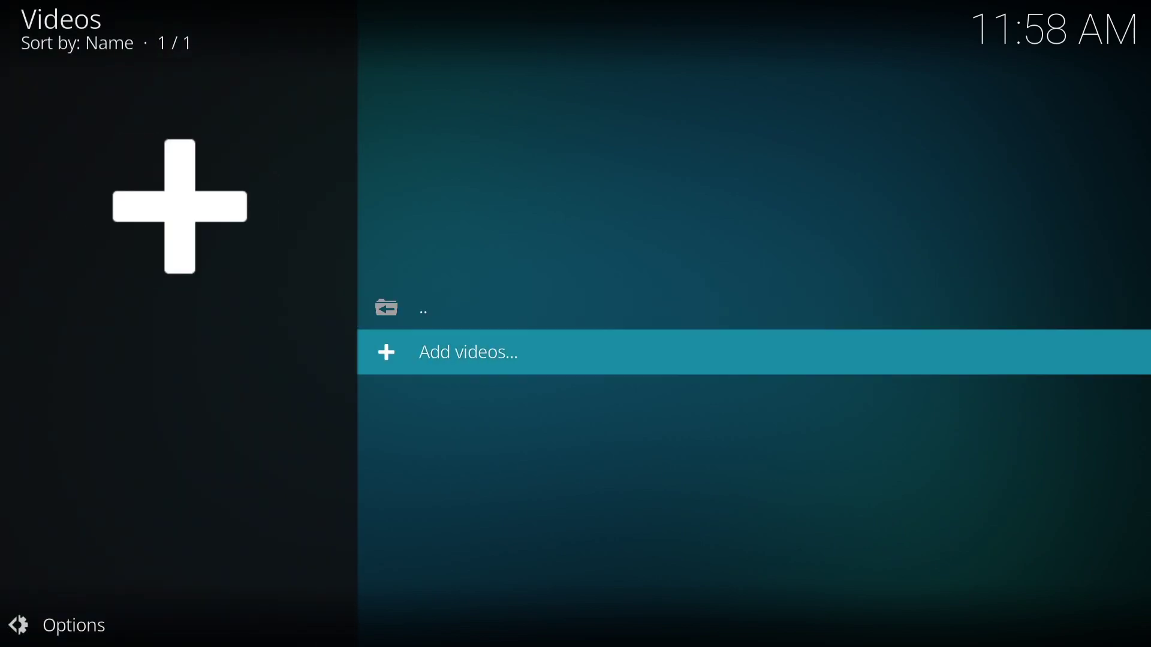
pyautogui.press('Return')
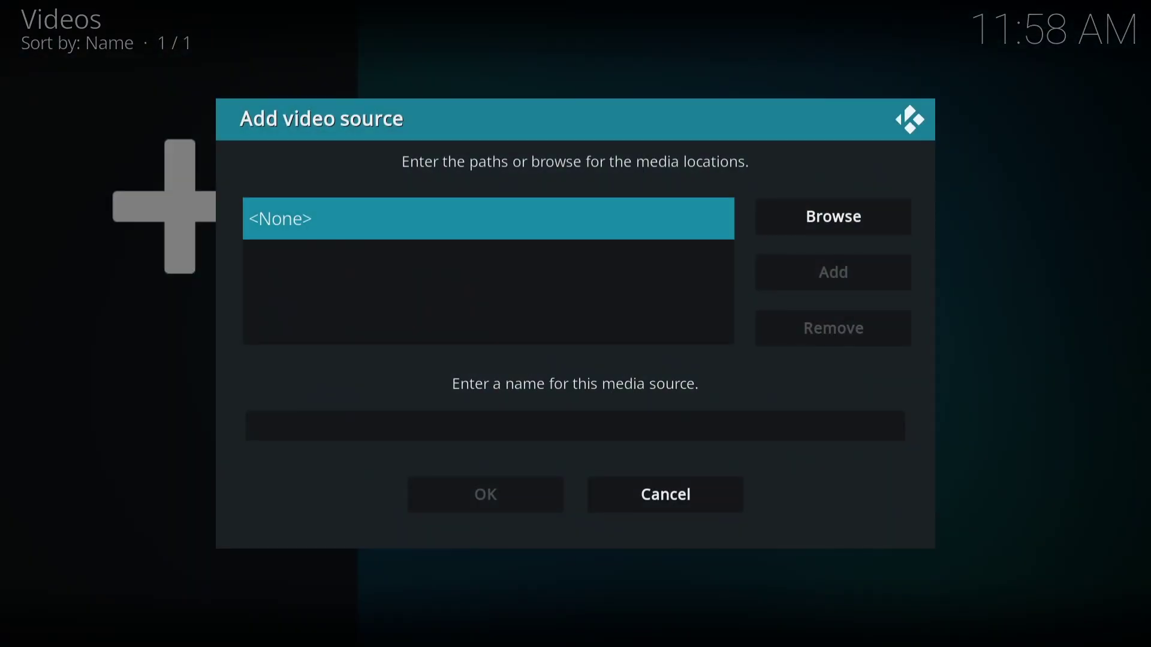
# - Browse to C:\RetroBat\Kodi\Films and choose it as the location of the video source
pyautogui.click(840, 218)
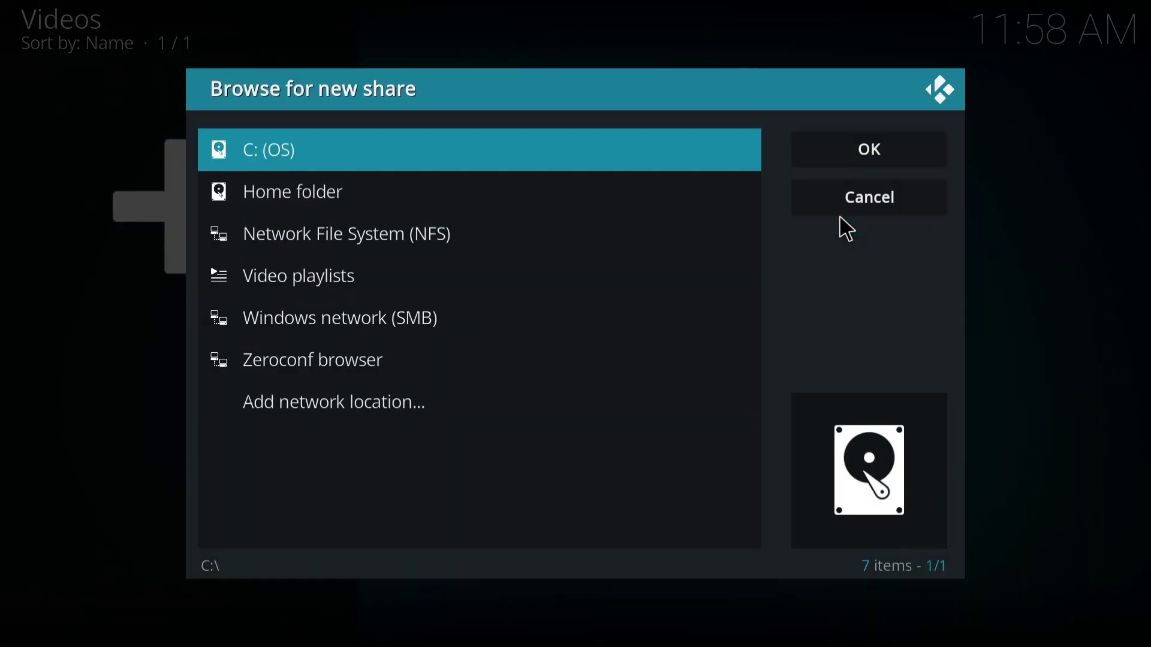
pyautogui.click(431, 159)
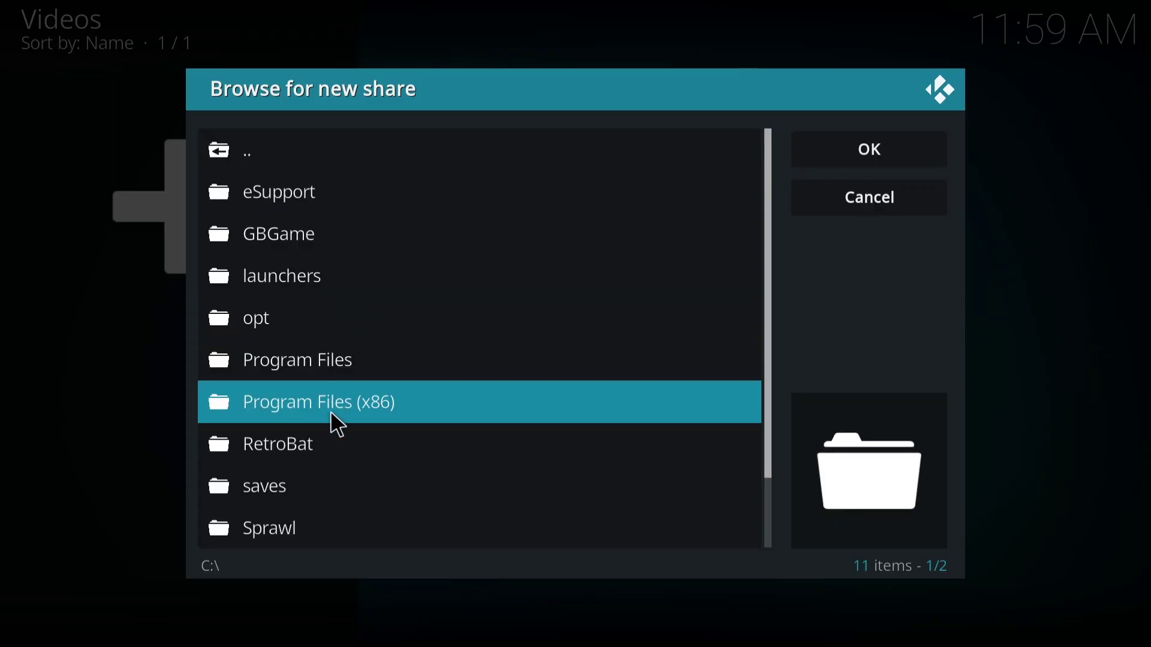
pyautogui.click(331, 433)
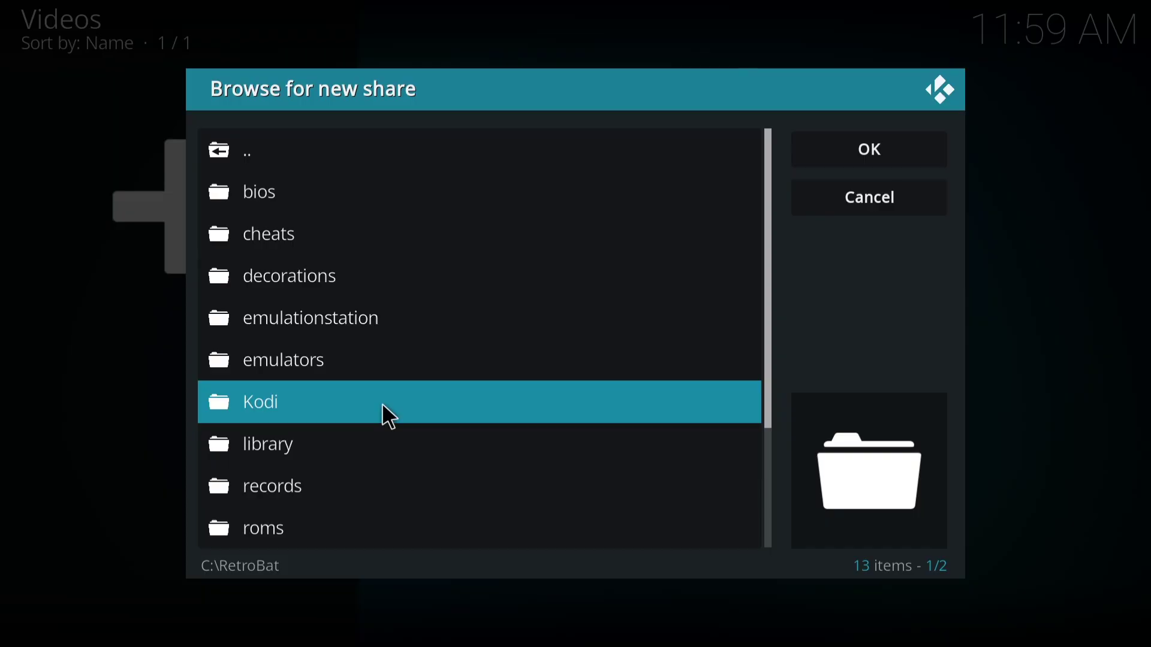
pyautogui.click(390, 418)
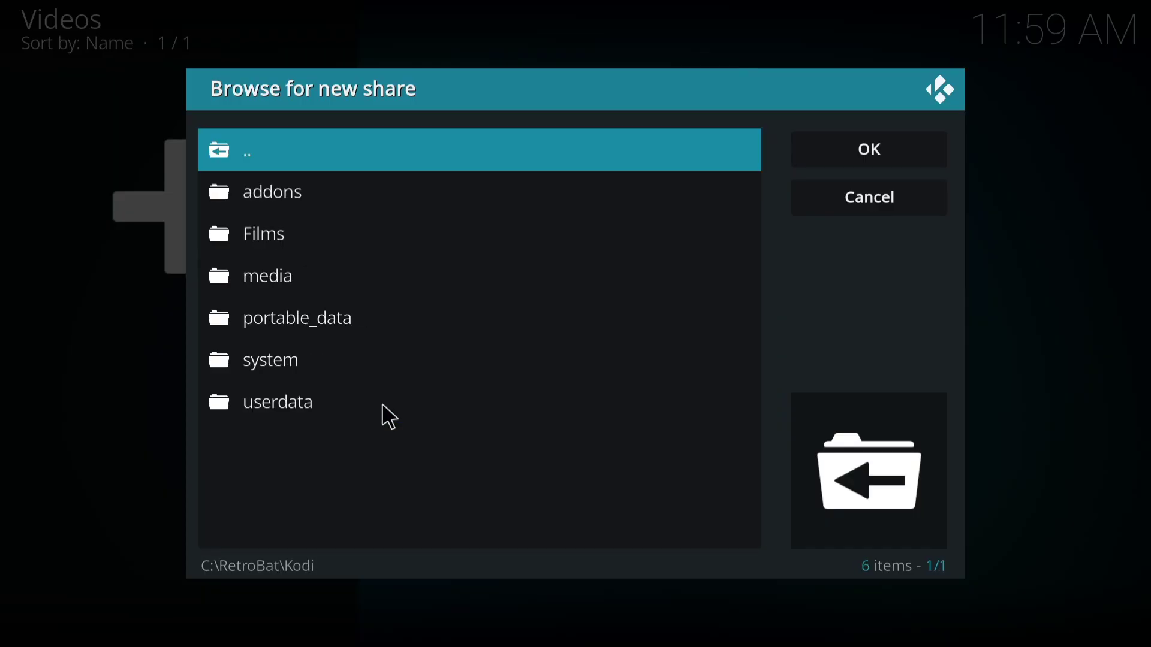
pyautogui.click(310, 243)
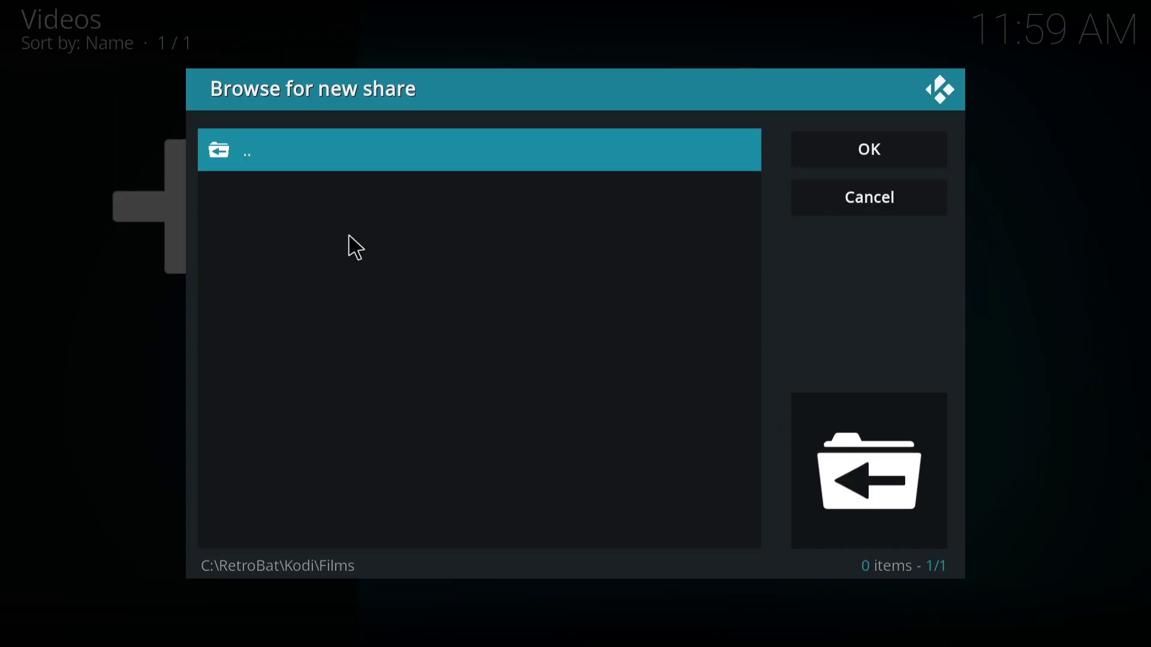
pyautogui.click(830, 166)
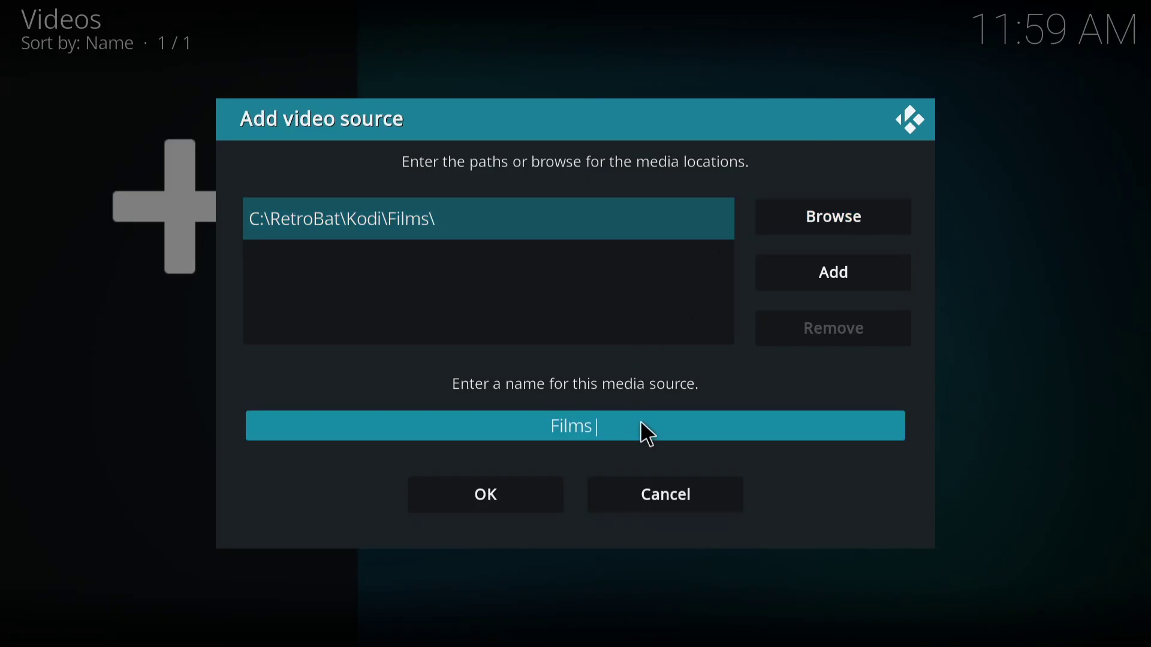
# - Replace the media source's name with Movies and save the new source
pyautogui.press('BackSpace')
pyautogui.press('BackSpace')
pyautogui.press('BackSpace')
pyautogui.press('BackSpace')
pyautogui.press('BackSpace')
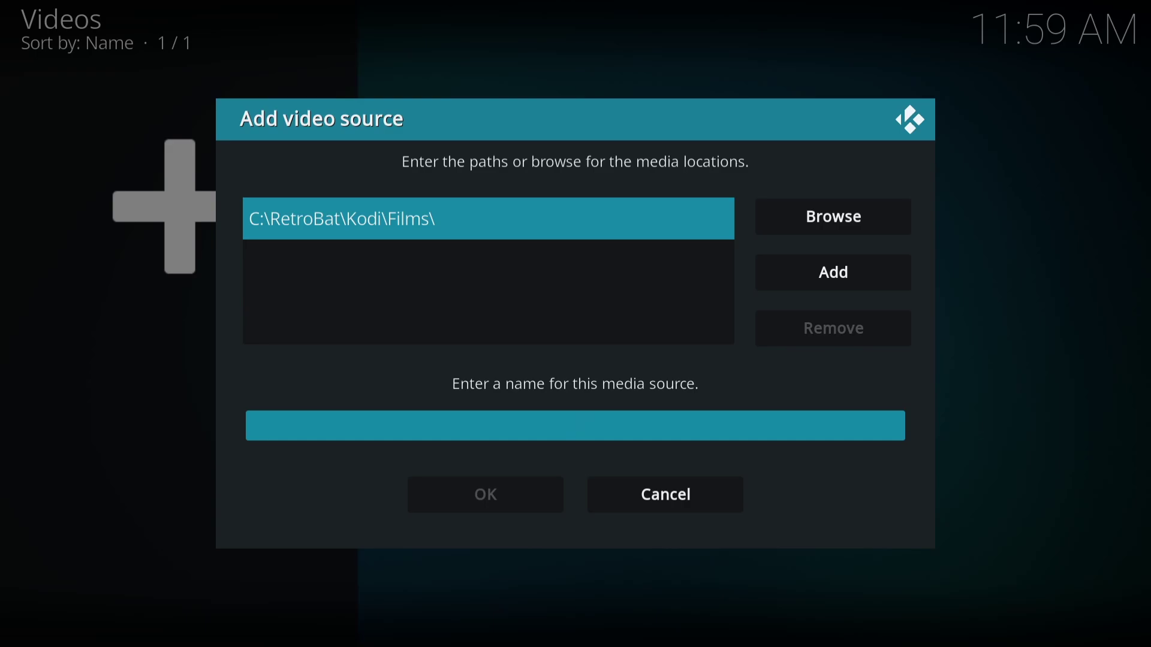
pyautogui.write('Movies')
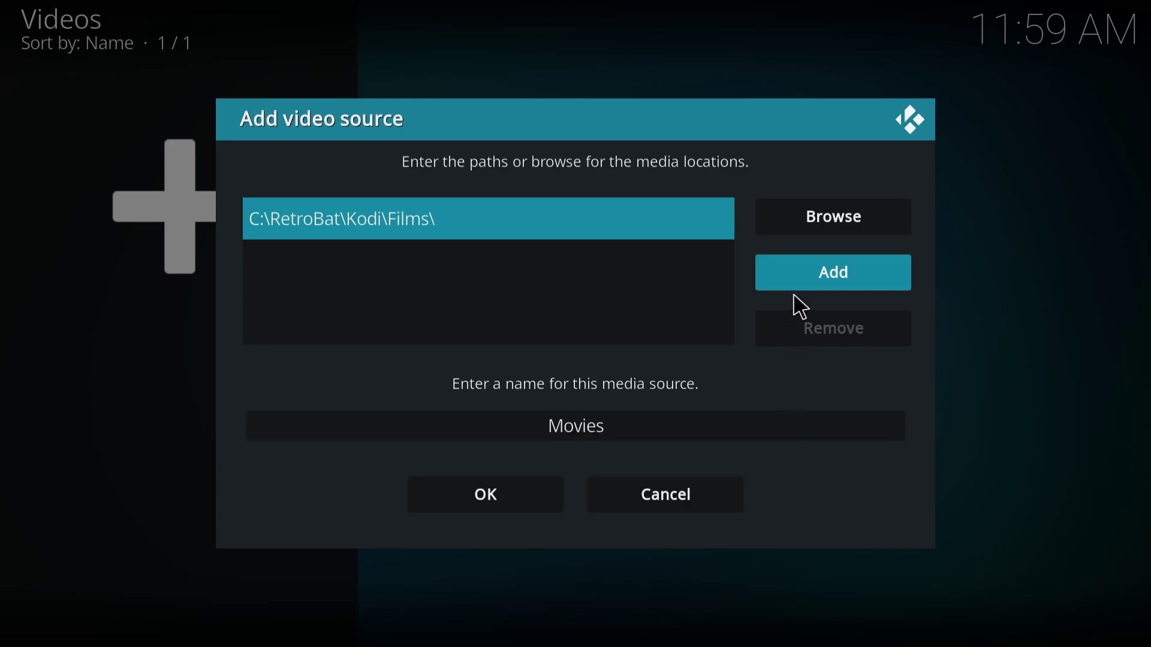
pyautogui.click(510, 497)
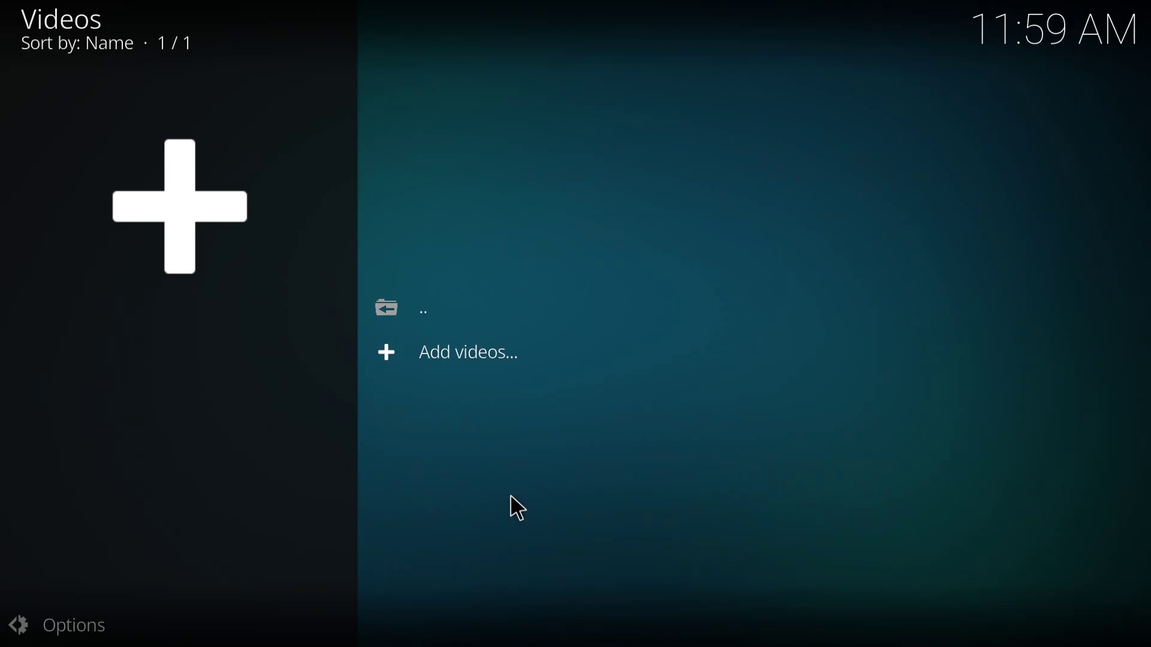
pyautogui.click(968, 142)
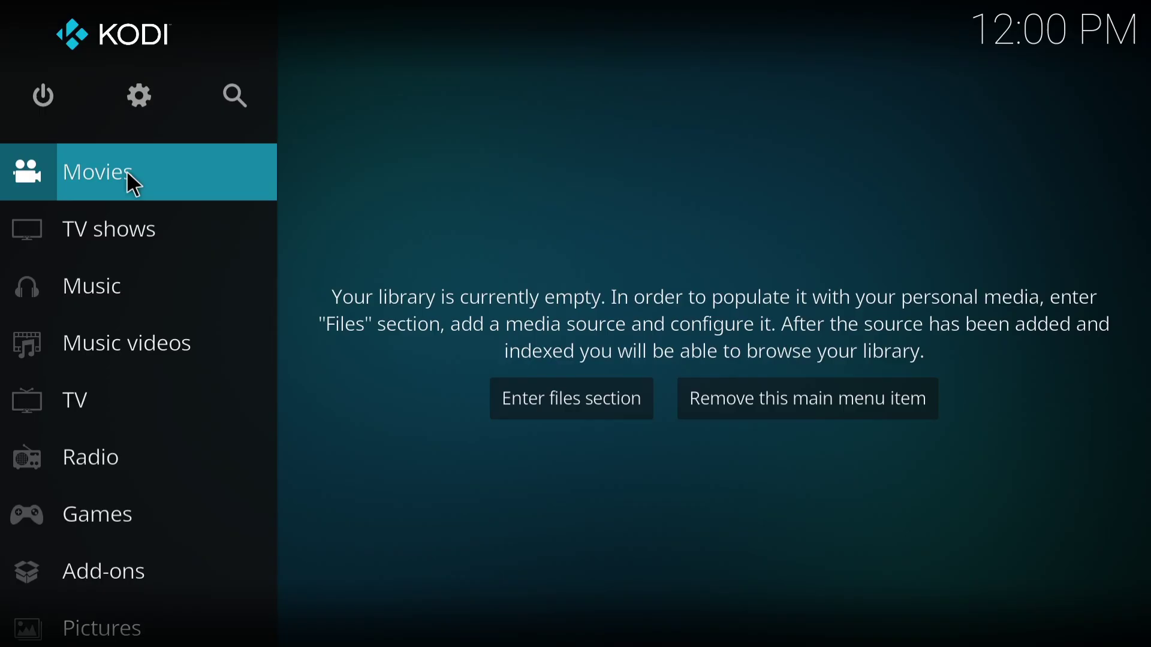
# - Enter the Movies section from the home screen and open the Movies source
pyautogui.click(147, 172)
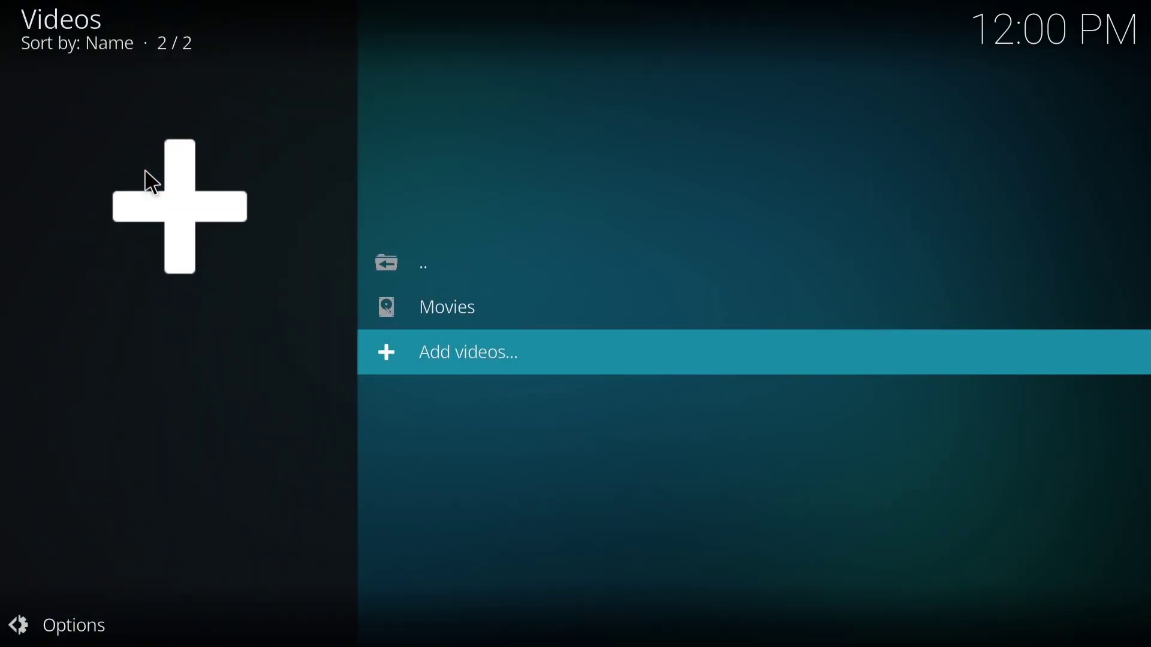
pyautogui.click(504, 306)
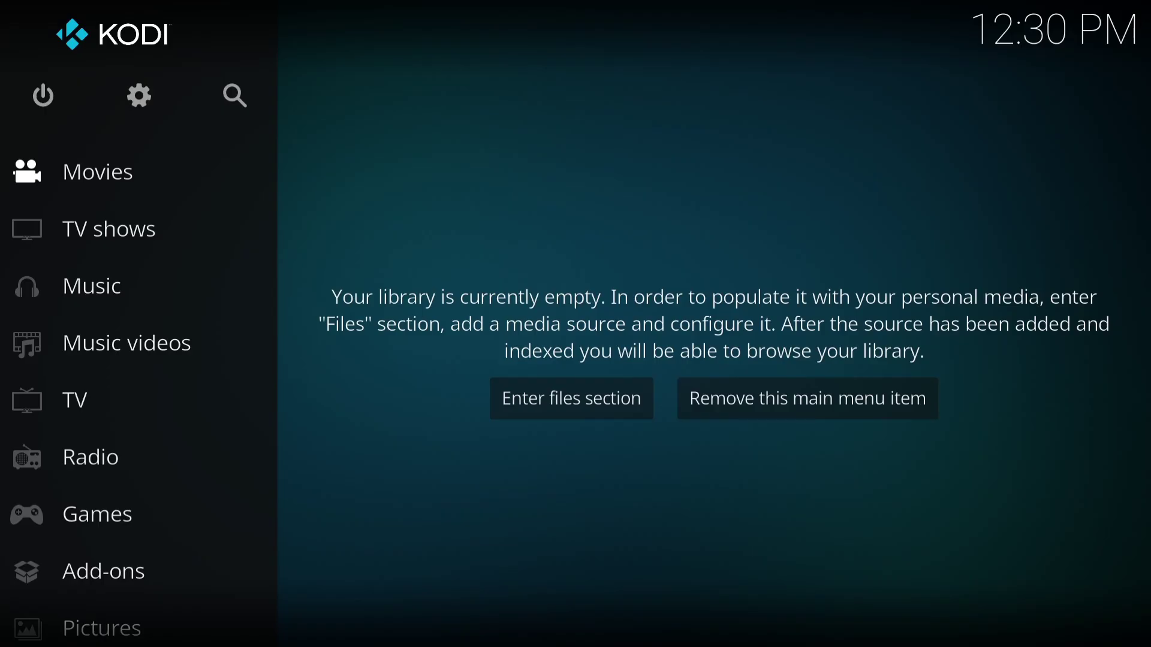
# - Go to the Add-ons section of the home screen and open the Video add-ons list in the add-on browser
pyautogui.press('Up')
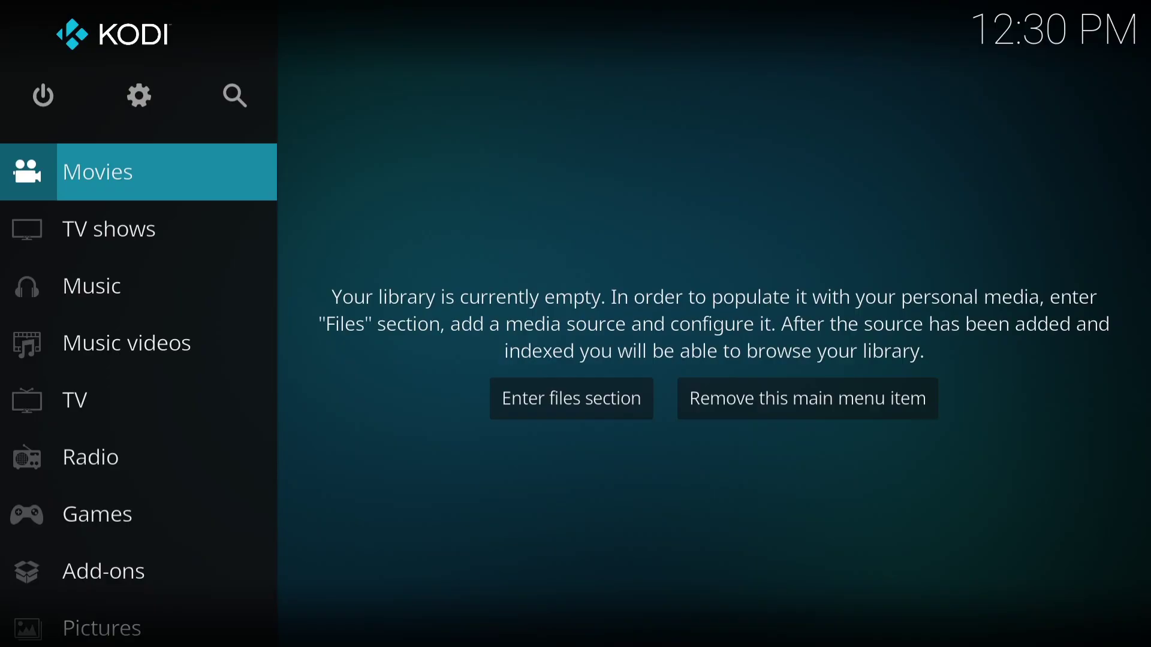
pyautogui.press('Down')
pyautogui.press('Down')
pyautogui.press('Down')
pyautogui.press('Down')
pyautogui.press('Down')
pyautogui.press('Down')
pyautogui.press('Down')
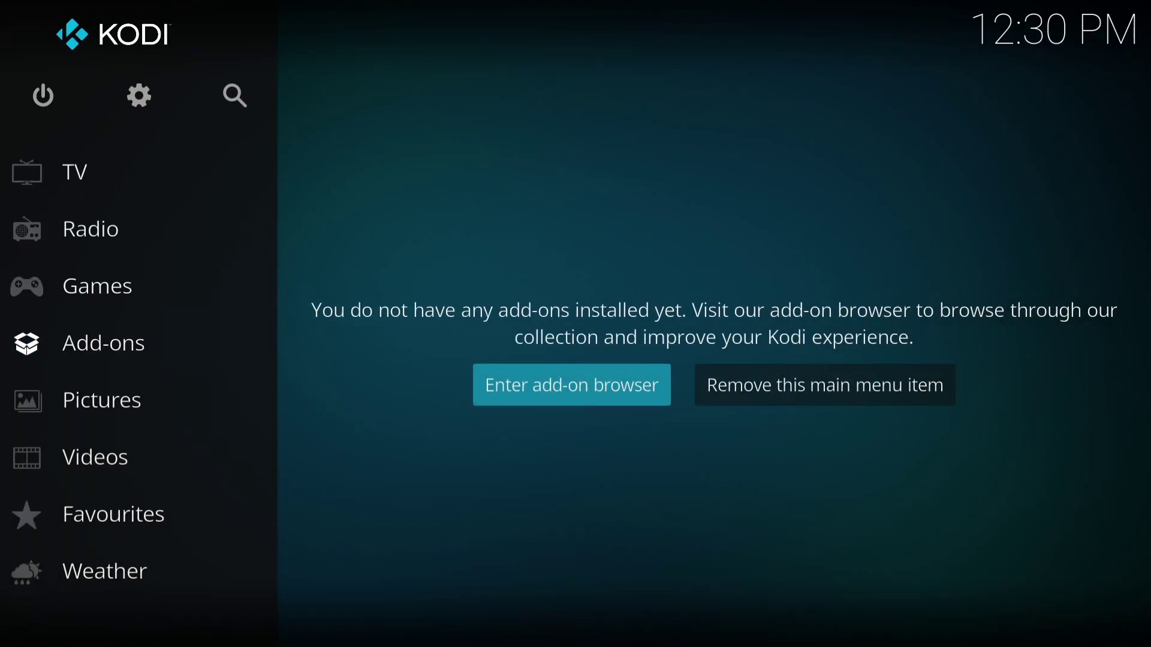
pyautogui.press('Right')
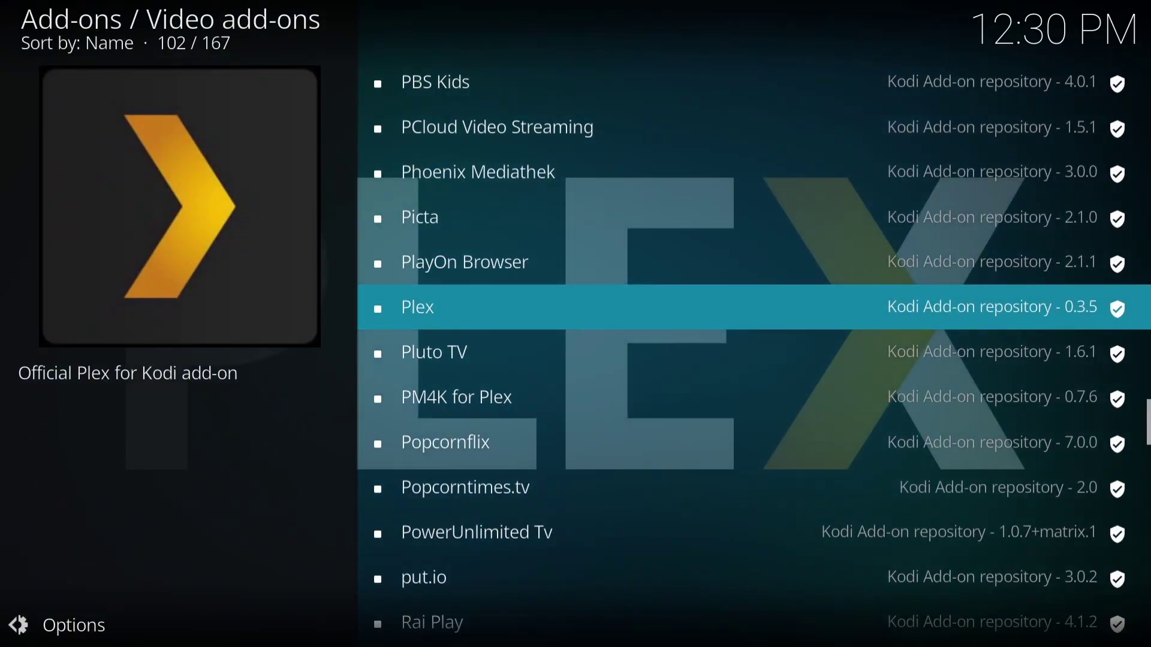
# - Open the Plex entry in the video add-ons list and install it
pyautogui.press('Up')
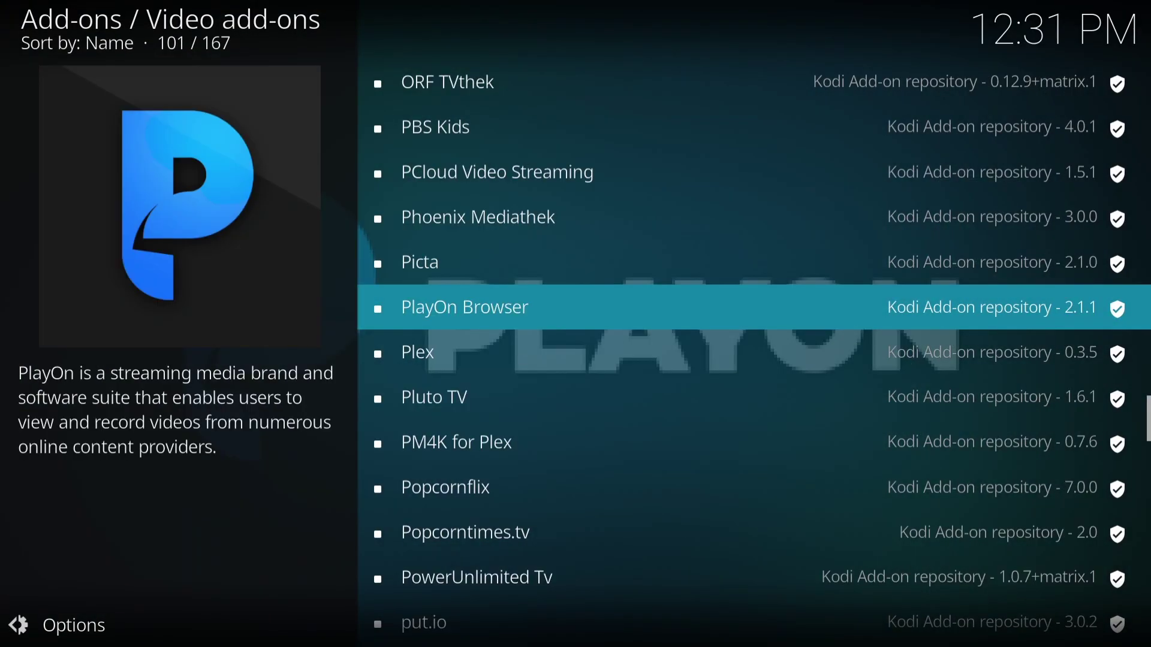
pyautogui.press('Down')
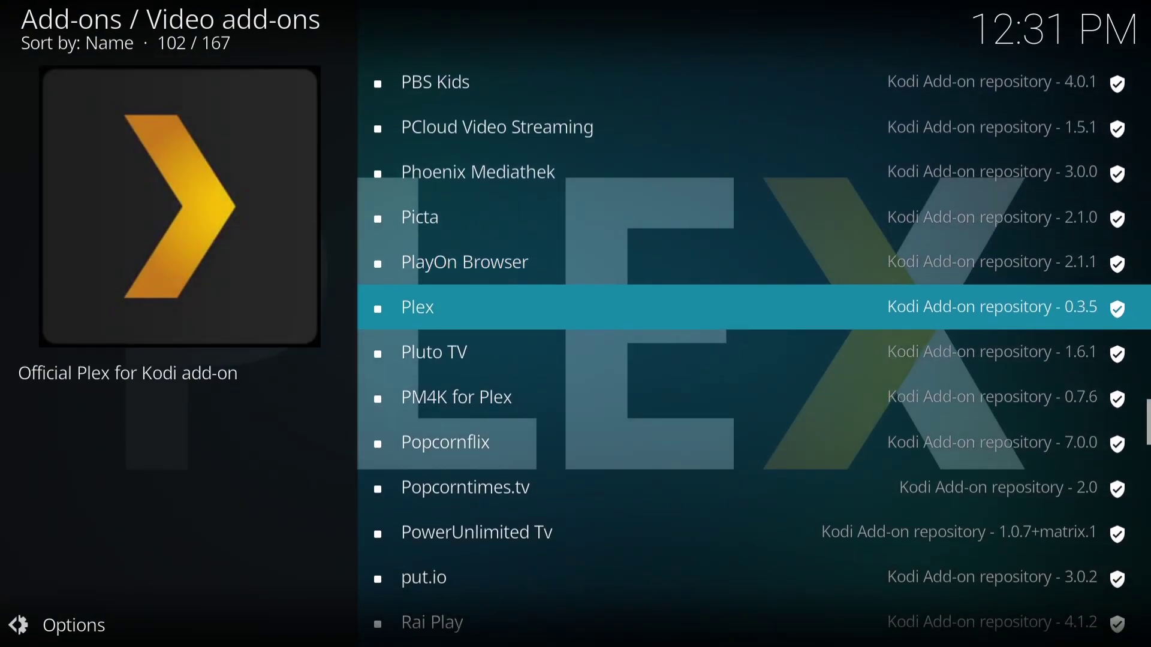
pyautogui.press('Return')
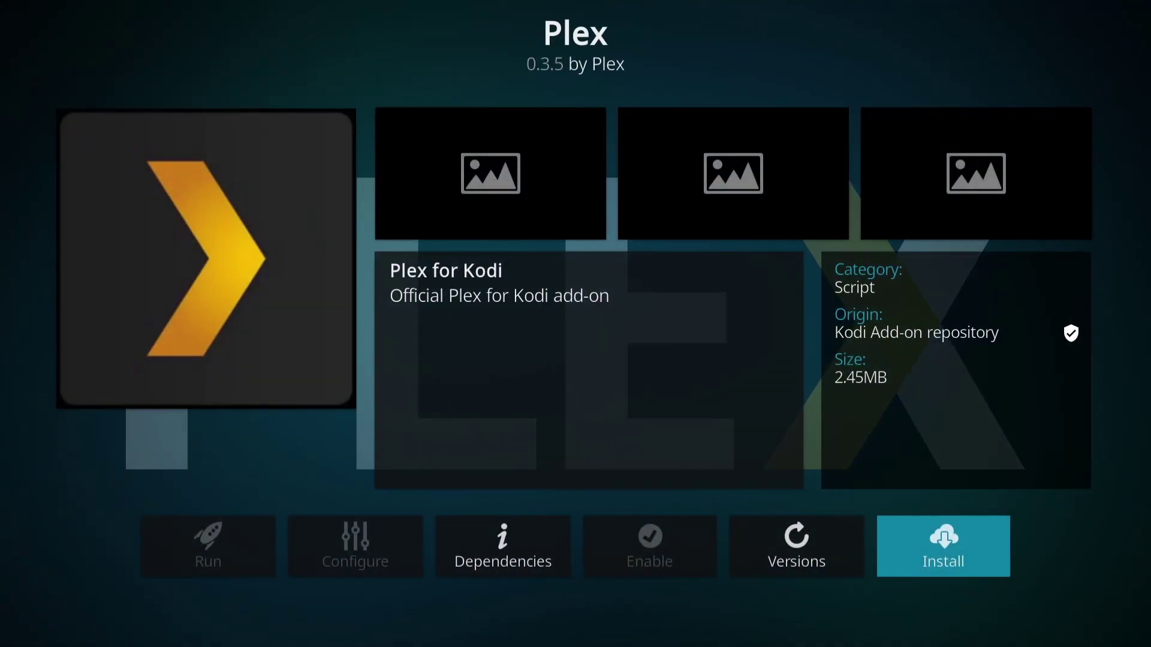
pyautogui.press('Return')
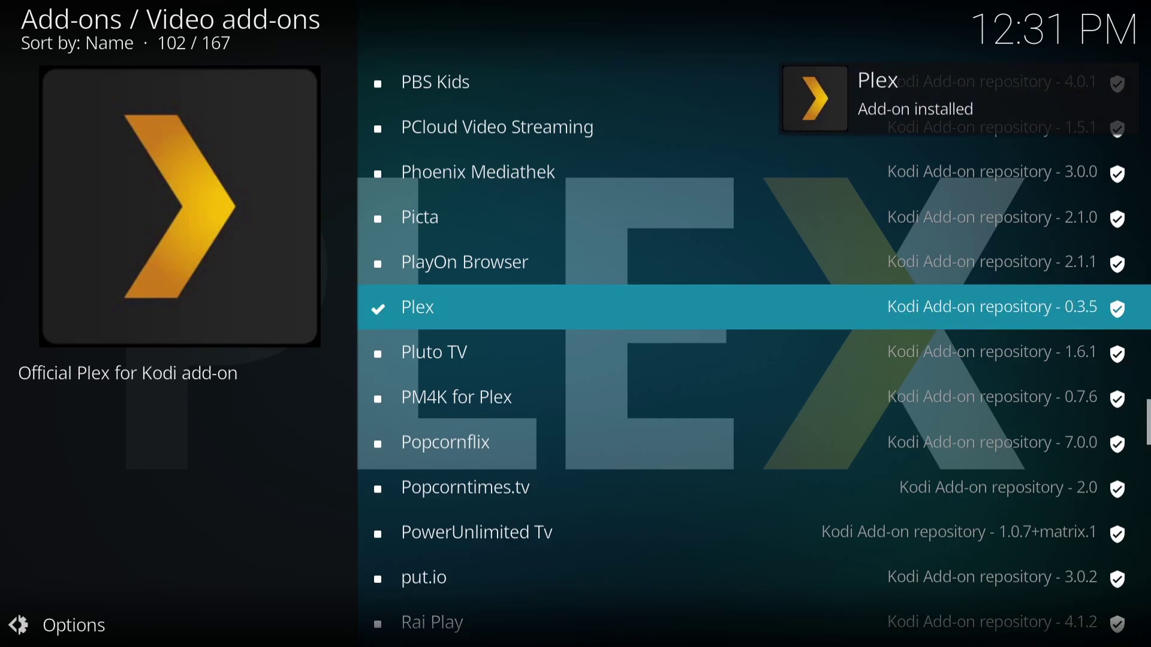
# - Install the Pluto TV add-on from the list and accept the additional add-ons it requires
pyautogui.press('Down')
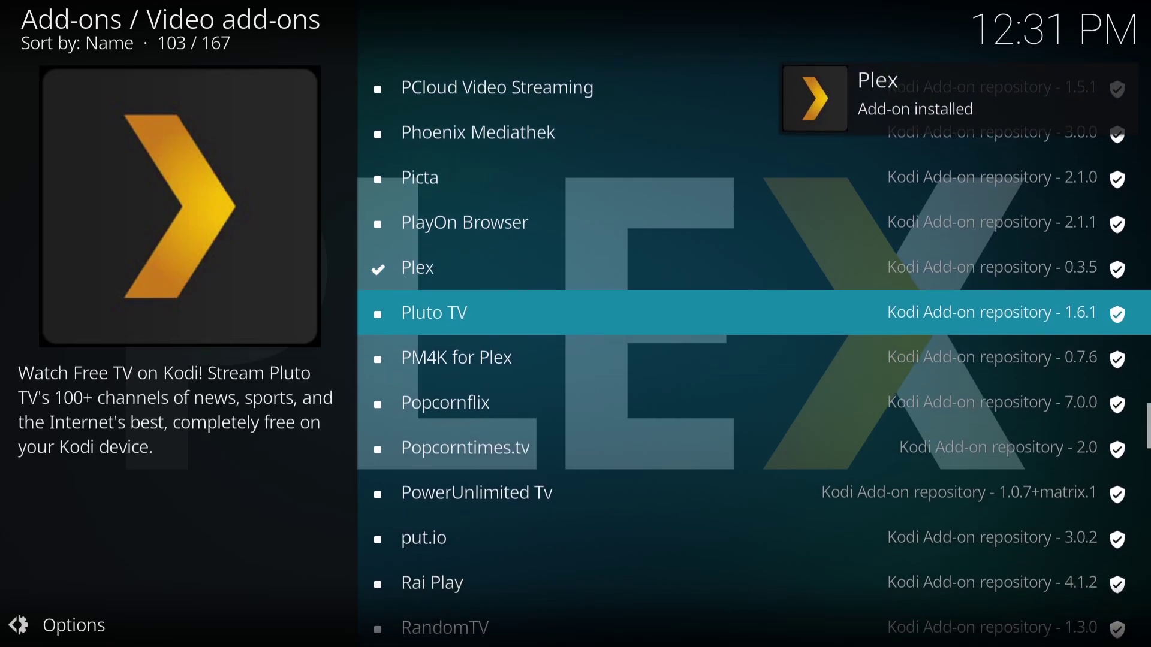
pyautogui.press('Return')
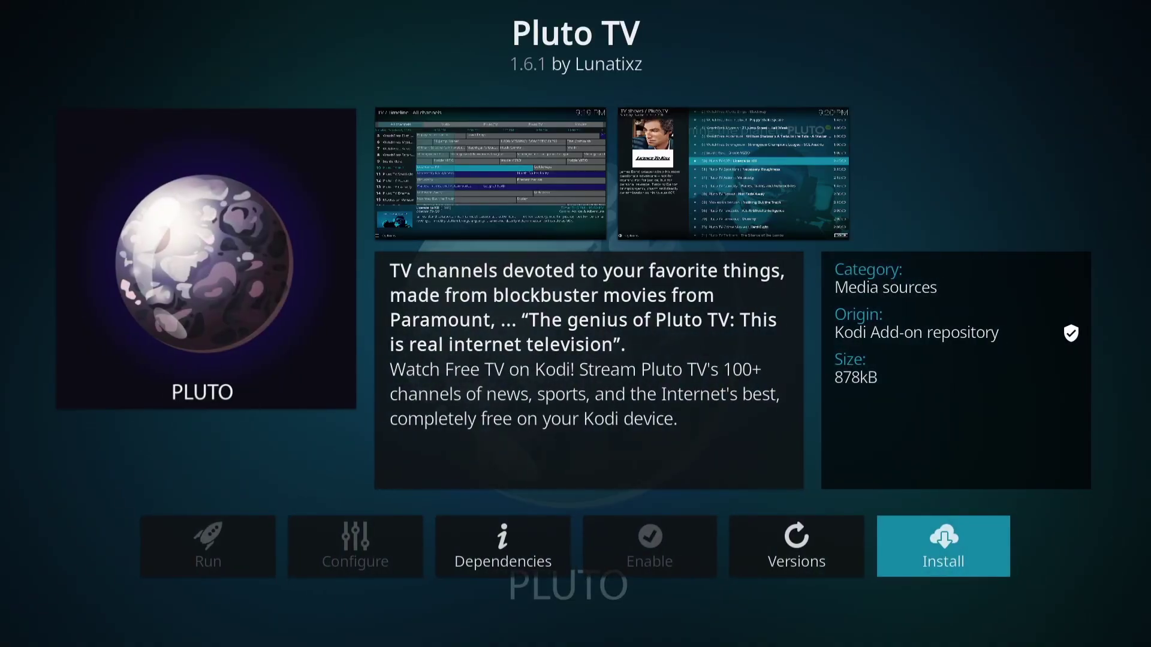
pyautogui.press('Return')
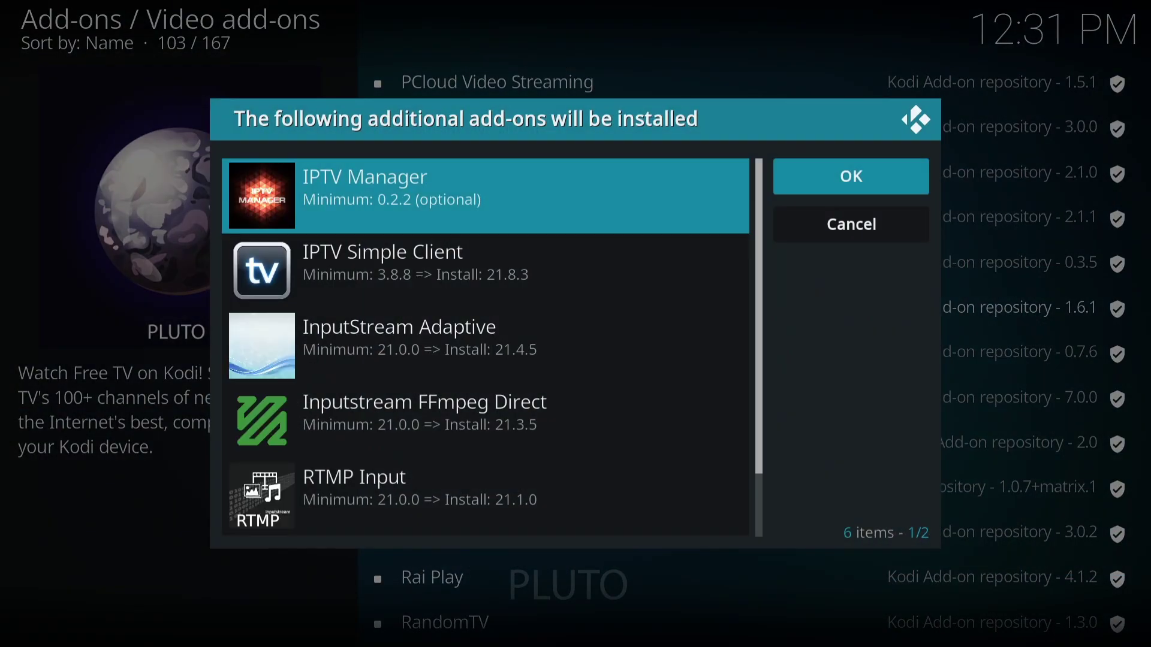
pyautogui.press('Return')
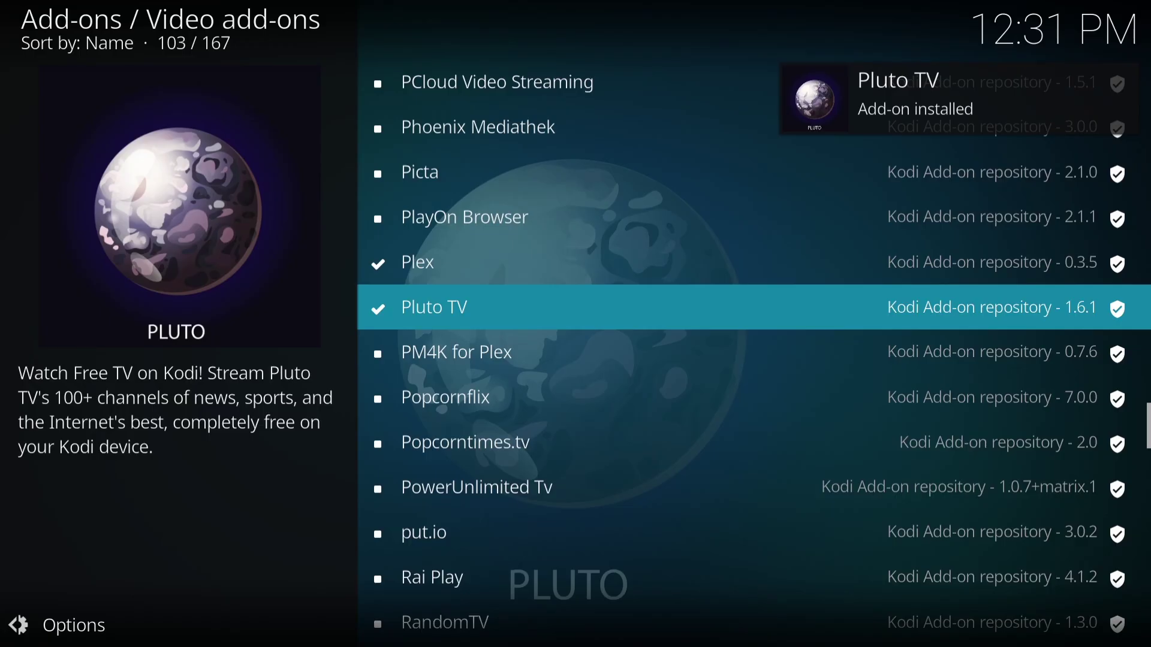
# - Look through the video add-ons listed below Pluto TV and leave the list
pyautogui.press('Down')
pyautogui.press('Down')
pyautogui.press('Down')
pyautogui.press('Down')
pyautogui.press('Down')
pyautogui.press('Down')
pyautogui.press('Down')
pyautogui.press('Down')
pyautogui.press('Down')
pyautogui.press('Down')
pyautogui.press('Down')
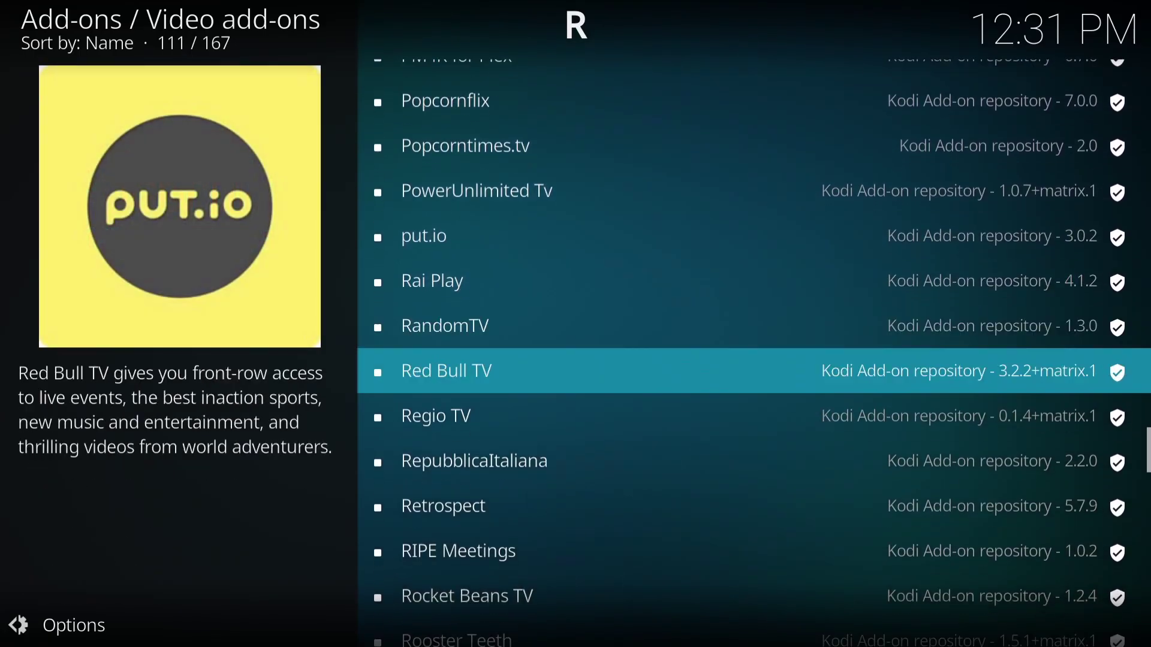
pyautogui.press('Down')
pyautogui.press('Escape')
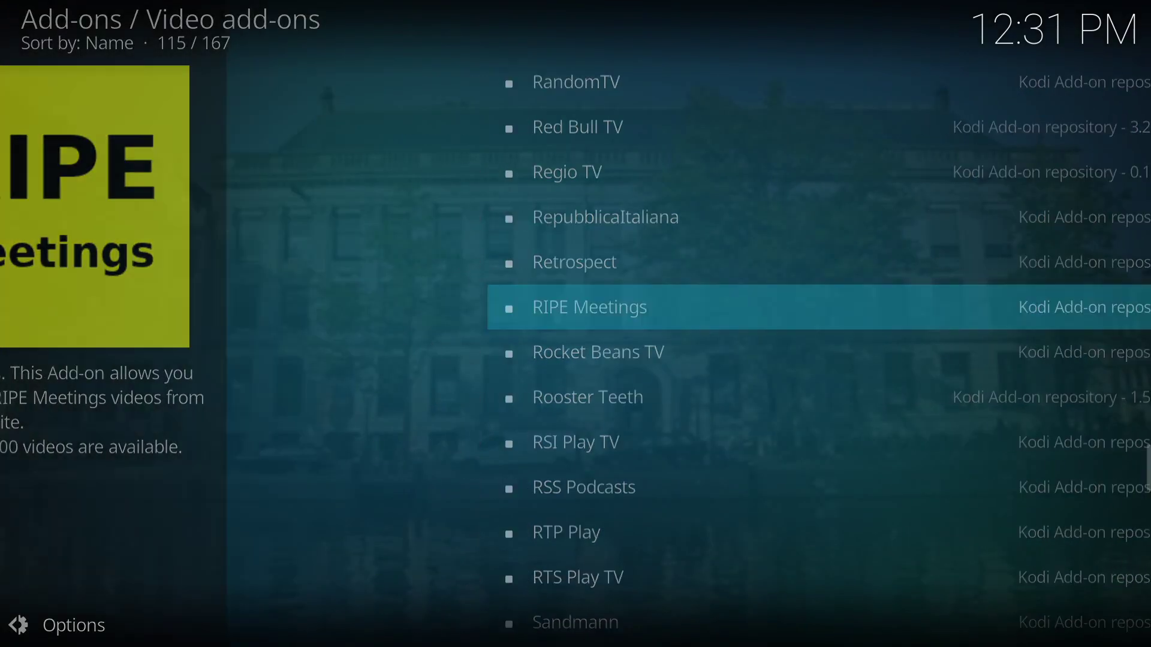
# - Open the Video add-ons category of the Videos section from the home screen
pyautogui.press('Up')
pyautogui.press('Up')
pyautogui.press('Up')
pyautogui.press('Up')
pyautogui.press('Up')
pyautogui.press('Up')
pyautogui.press('Up')
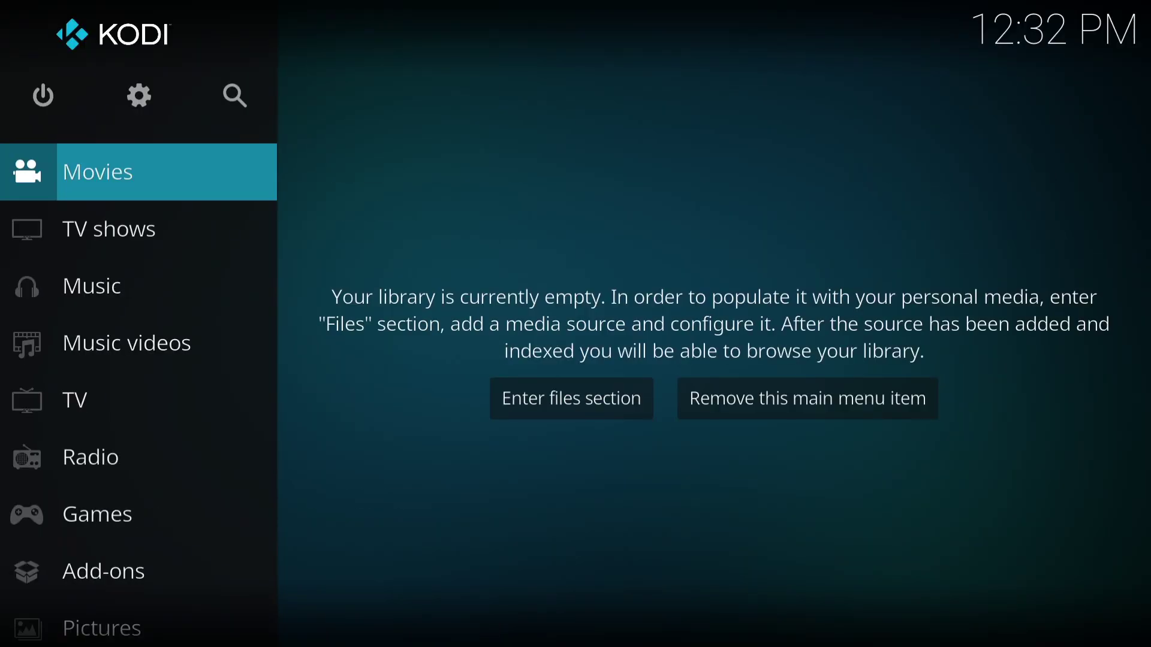
pyautogui.press('Down')
pyautogui.press('Down')
pyautogui.press('Down')
pyautogui.press('Down')
pyautogui.press('Down')
pyautogui.press('Down')
pyautogui.press('Down')
pyautogui.press('Down')
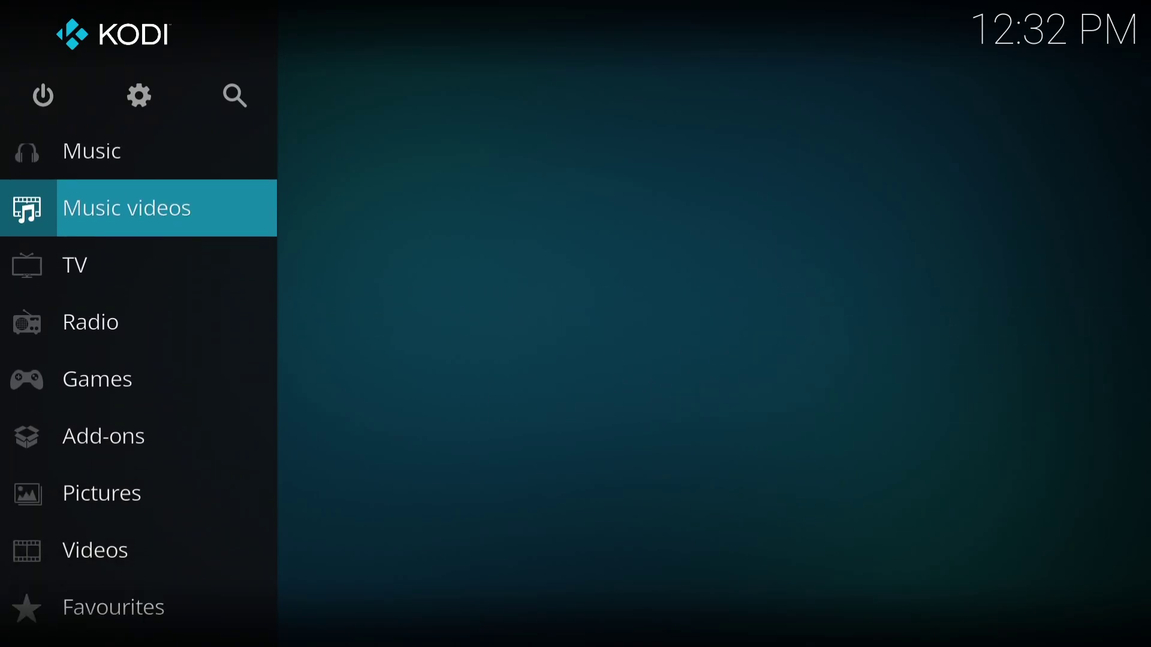
pyautogui.press('Down')
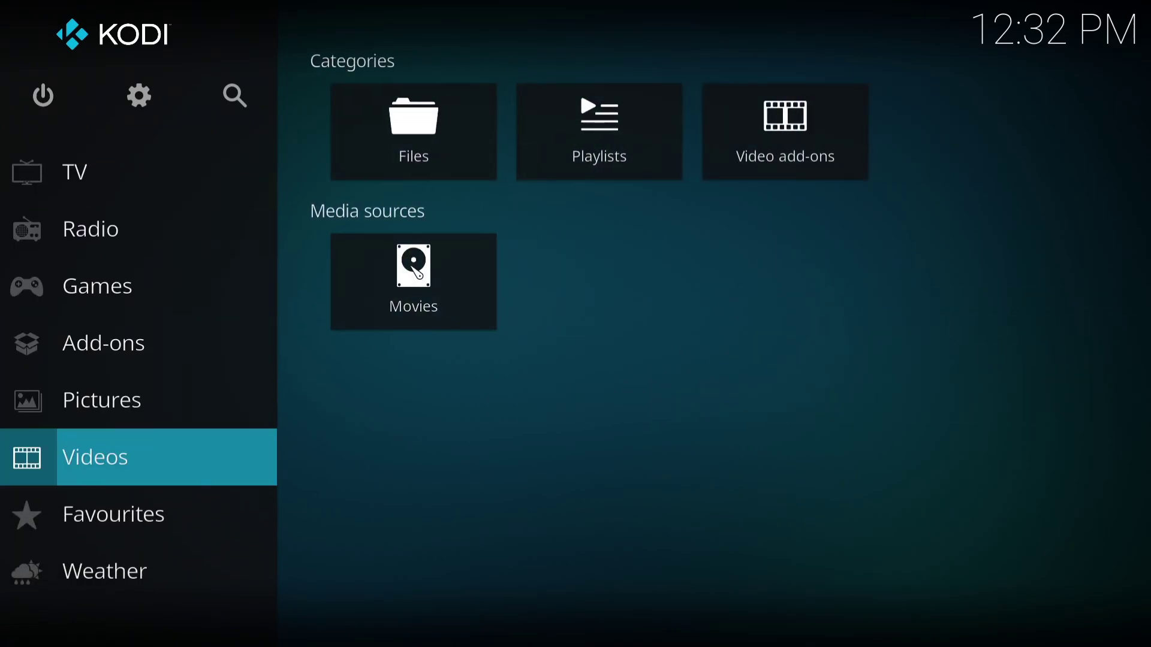
pyautogui.press('Right')
pyautogui.press('Right')
pyautogui.press('Right')
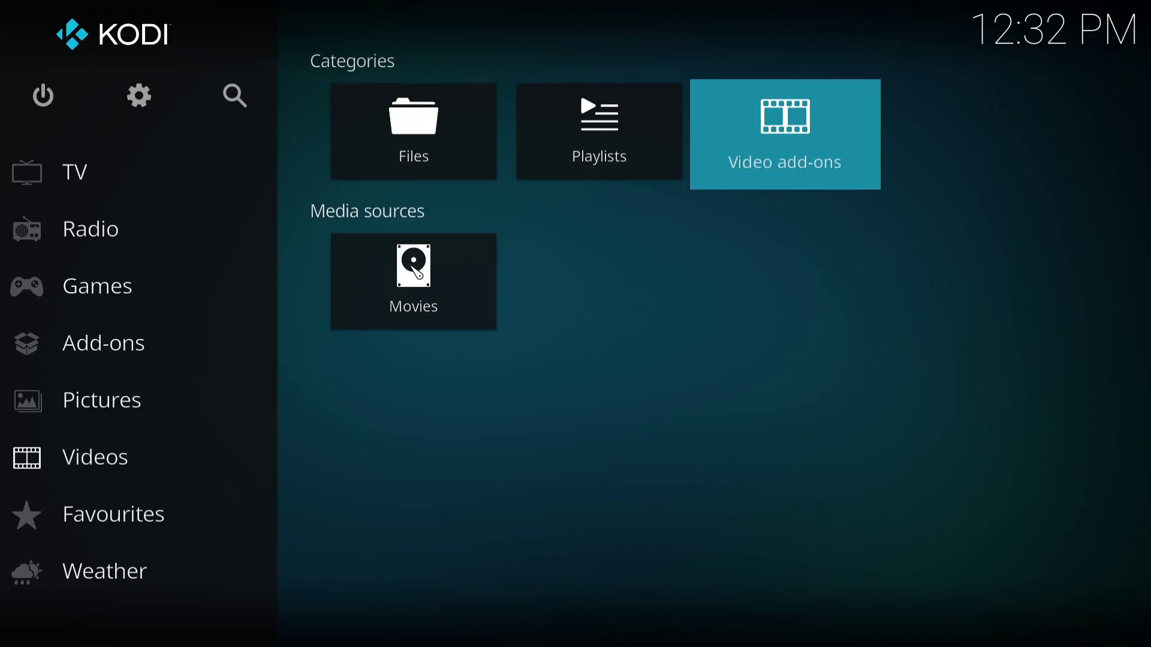
pyautogui.press('Return')
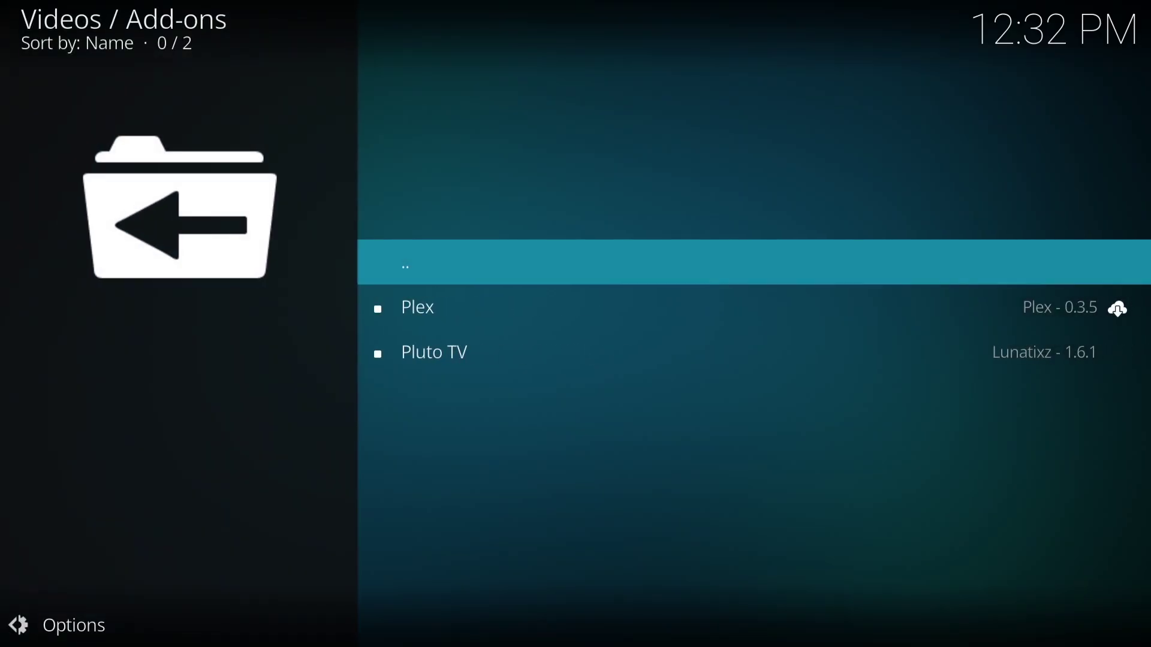
# - Open the Pluto TV add-on and enter its Categories list
pyautogui.press('Down')
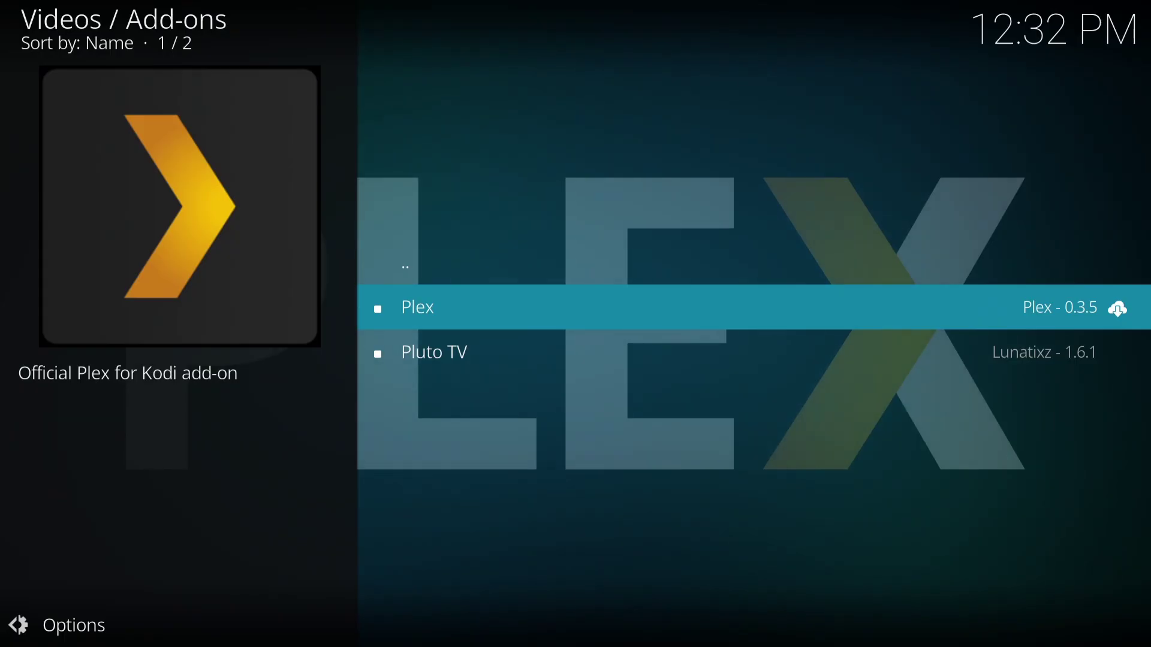
pyautogui.press('Down')
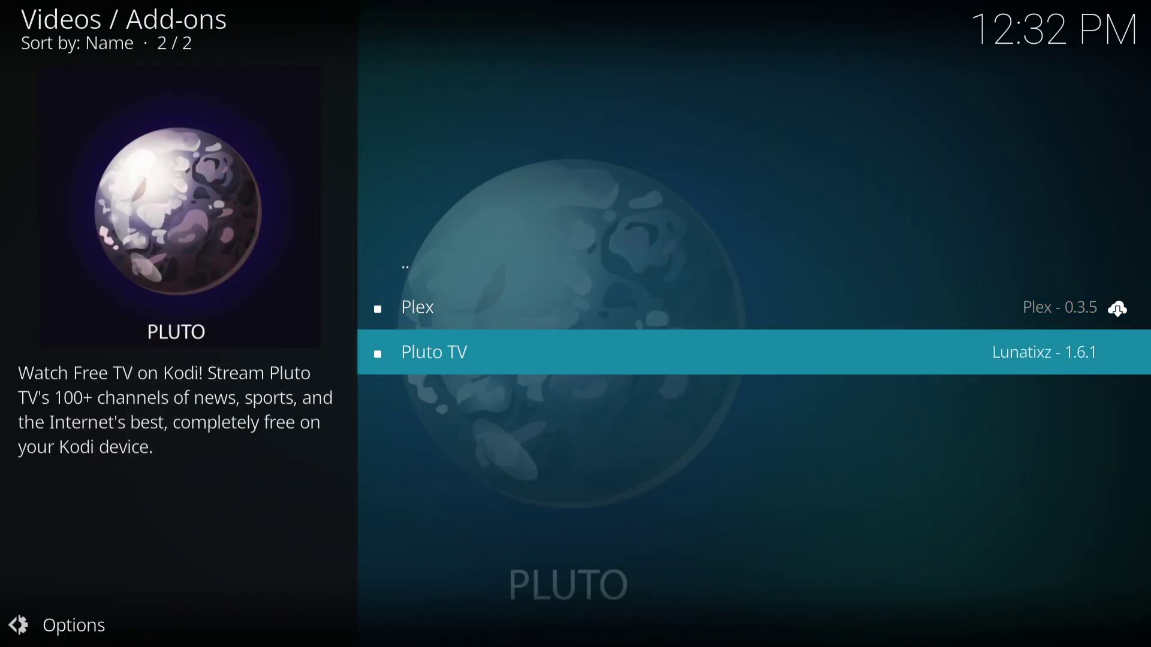
pyautogui.press('Return')
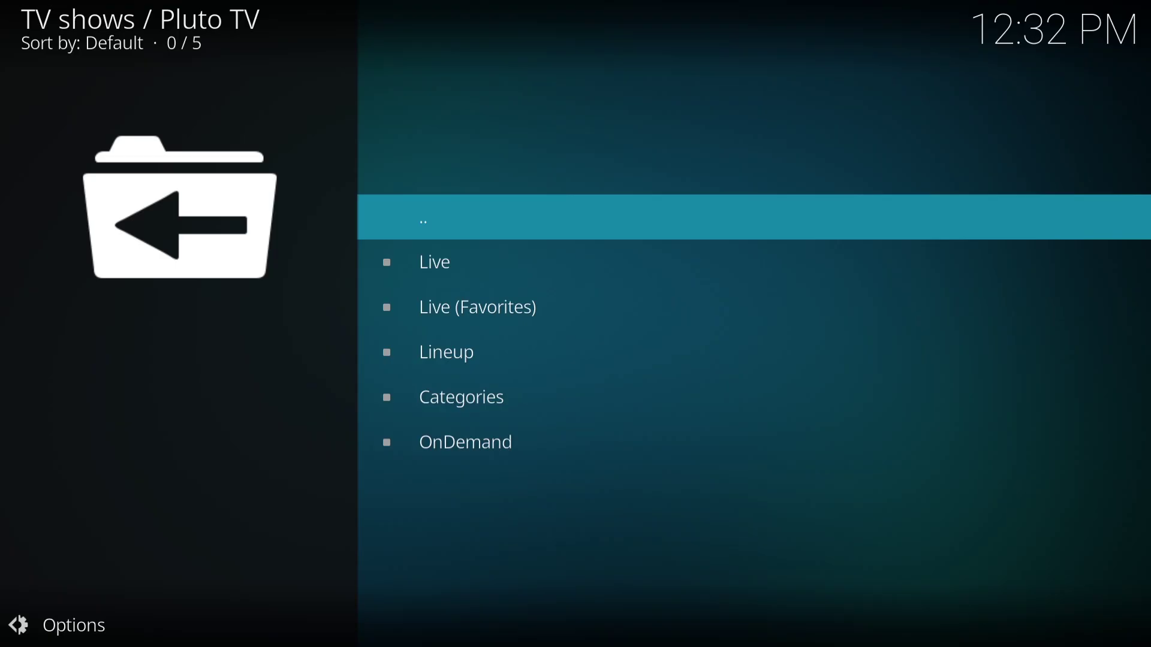
pyautogui.click(461, 397)
pyautogui.press('Return')
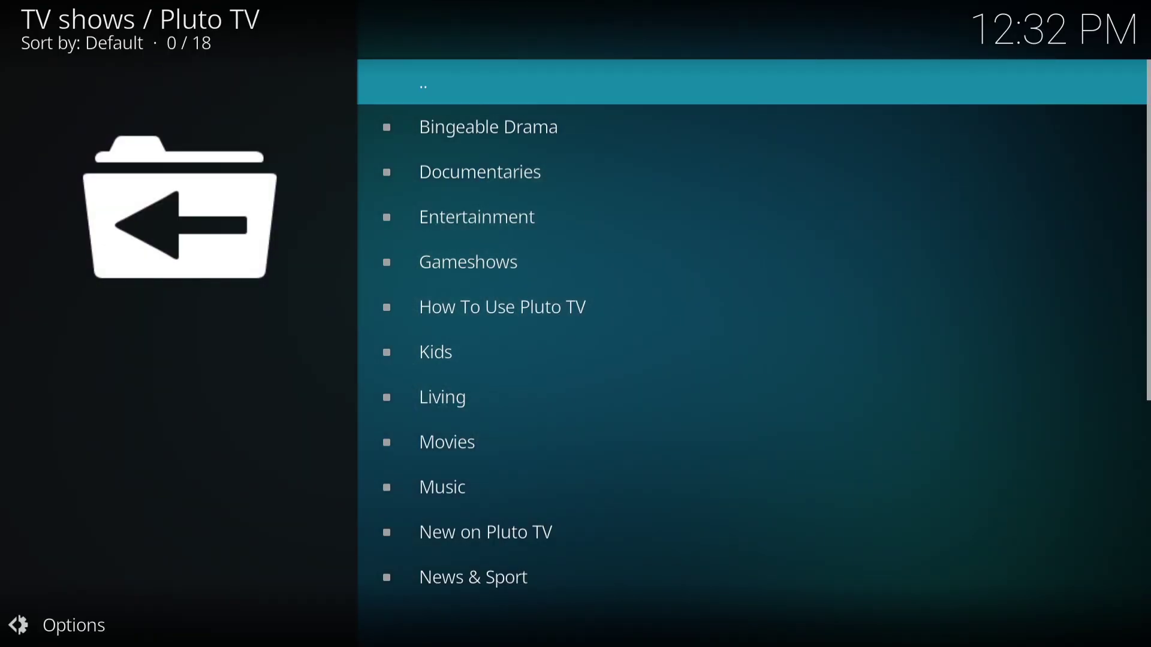
# - Enter the Documentaries category and open the Pluto TV Science channel
pyautogui.press('Down')
pyautogui.press('Down')
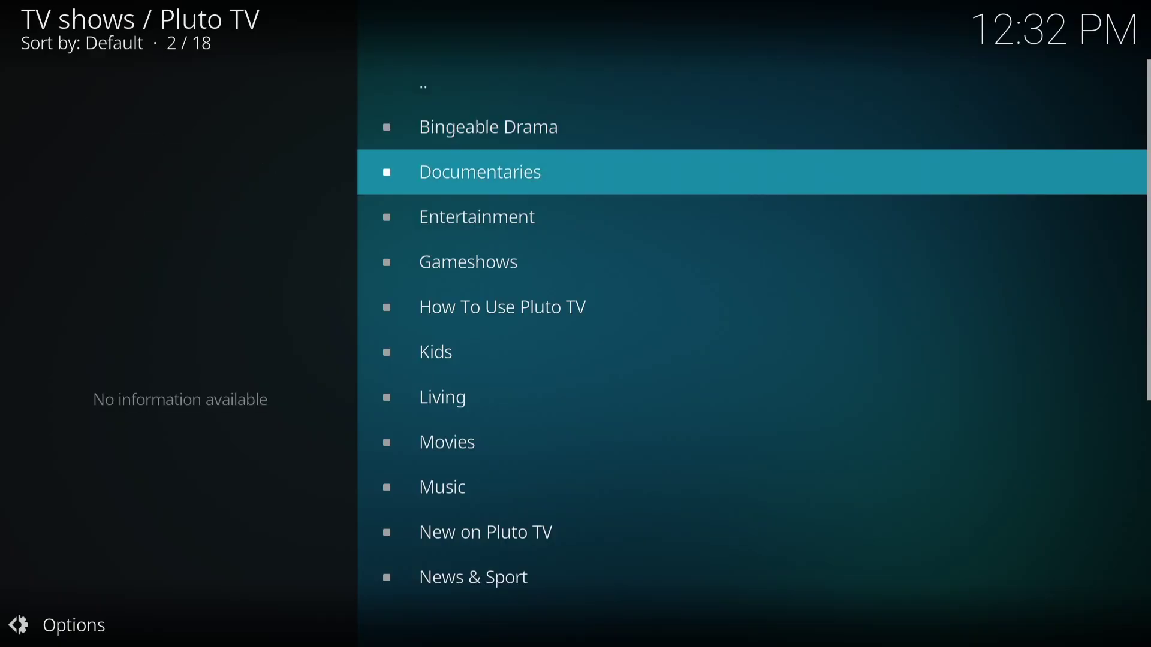
pyautogui.press('Return')
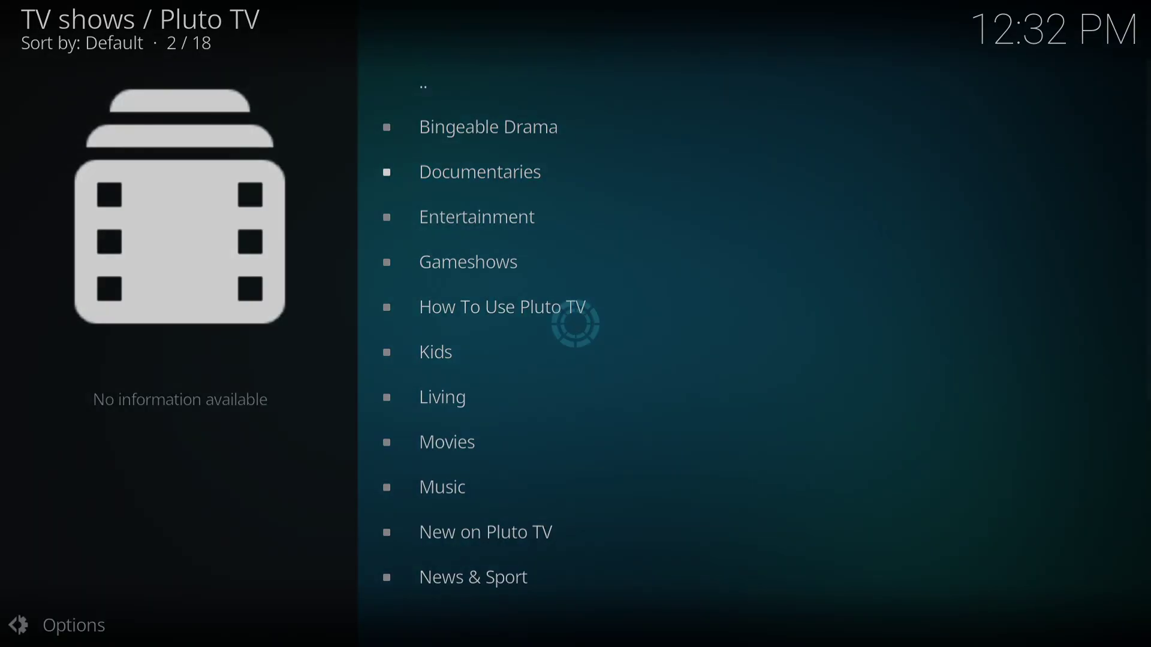
pyautogui.press('Down')
pyautogui.press('Down')
pyautogui.press('Down')
pyautogui.press('Down')
pyautogui.press('Down')
pyautogui.press('Down')
pyautogui.press('Down')
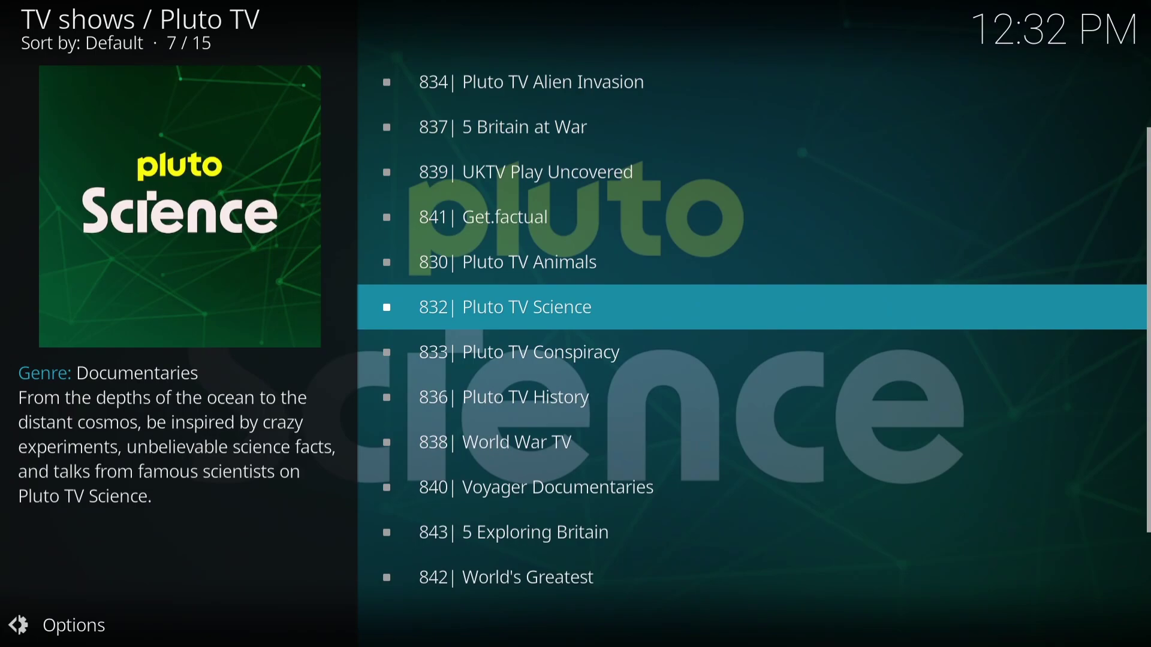
pyautogui.press('Return')
# - Try the Naked Science programme Anatomy Of A Hurricane and return to Pluto TV's main list
pyautogui.press('Down')
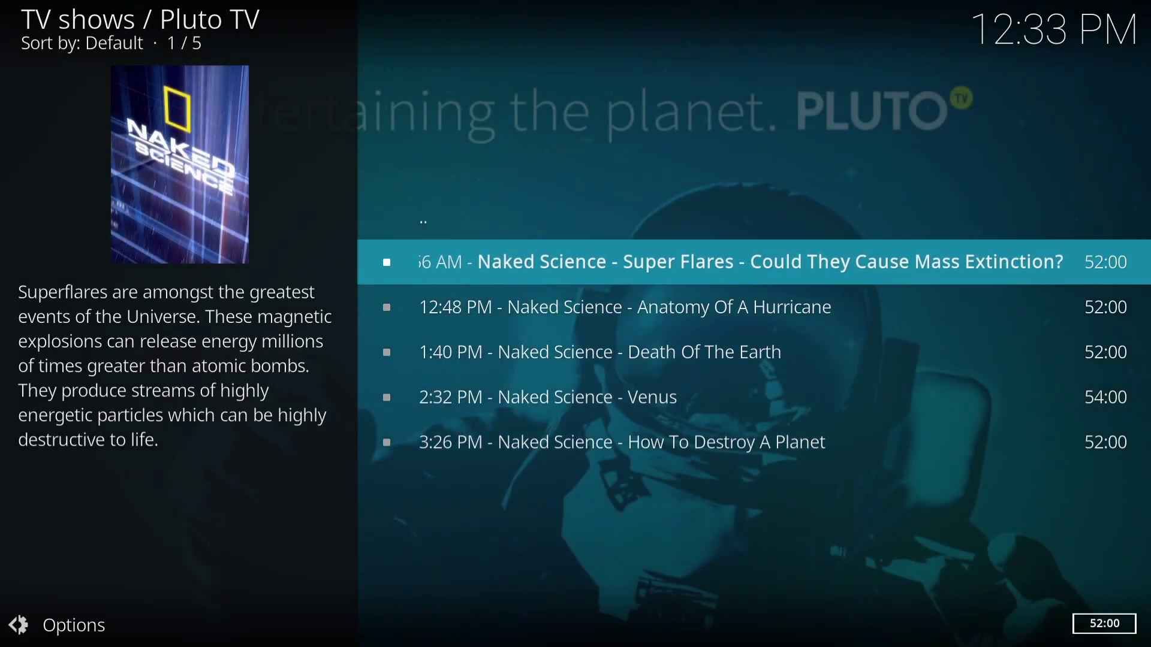
pyautogui.press('Down')
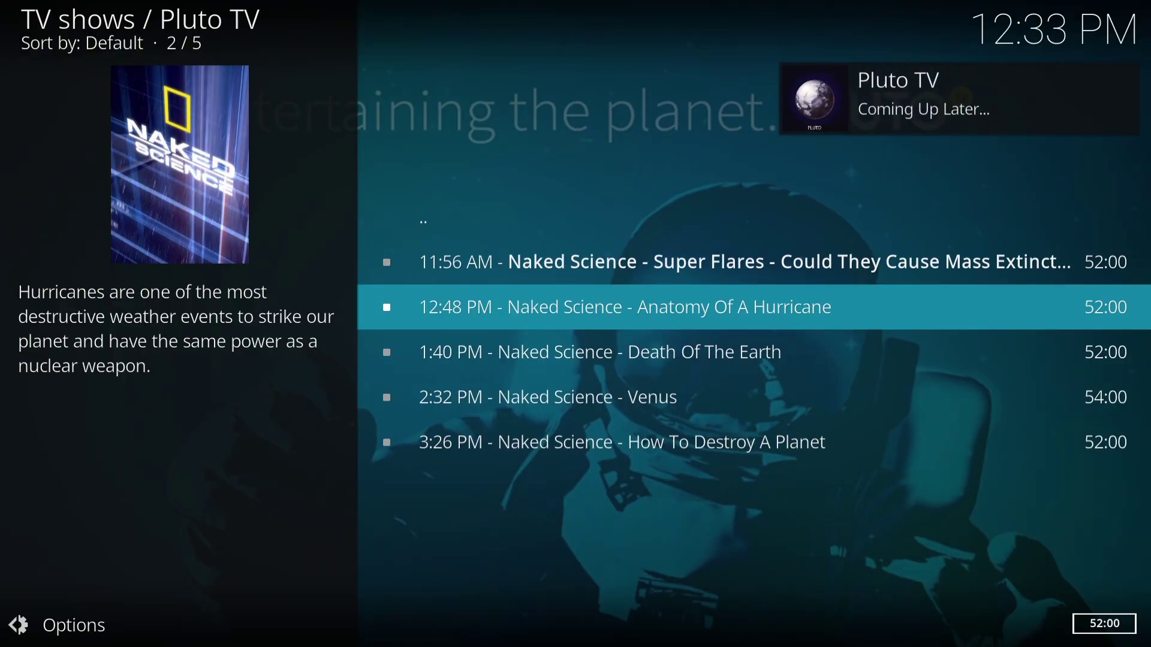
pyautogui.press('BackSpace')
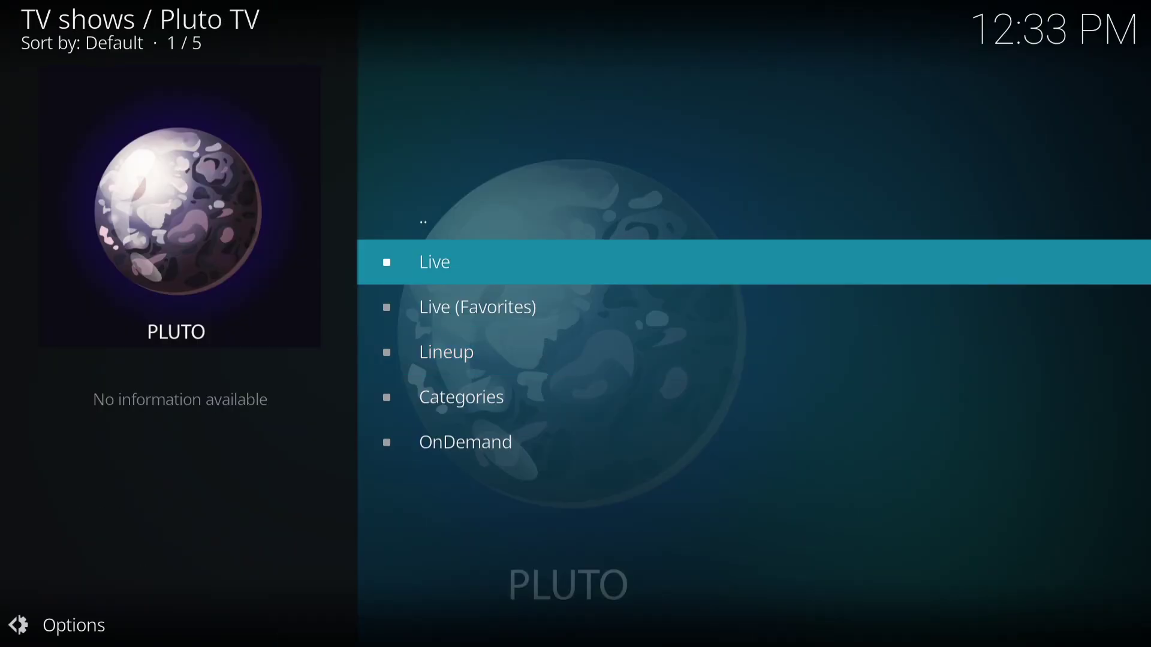
# - Open Pluto TV's Live list and select Let Go on the Pluto TV Movies channel
pyautogui.press('Return')
pyautogui.press('Down')
pyautogui.press('Down')
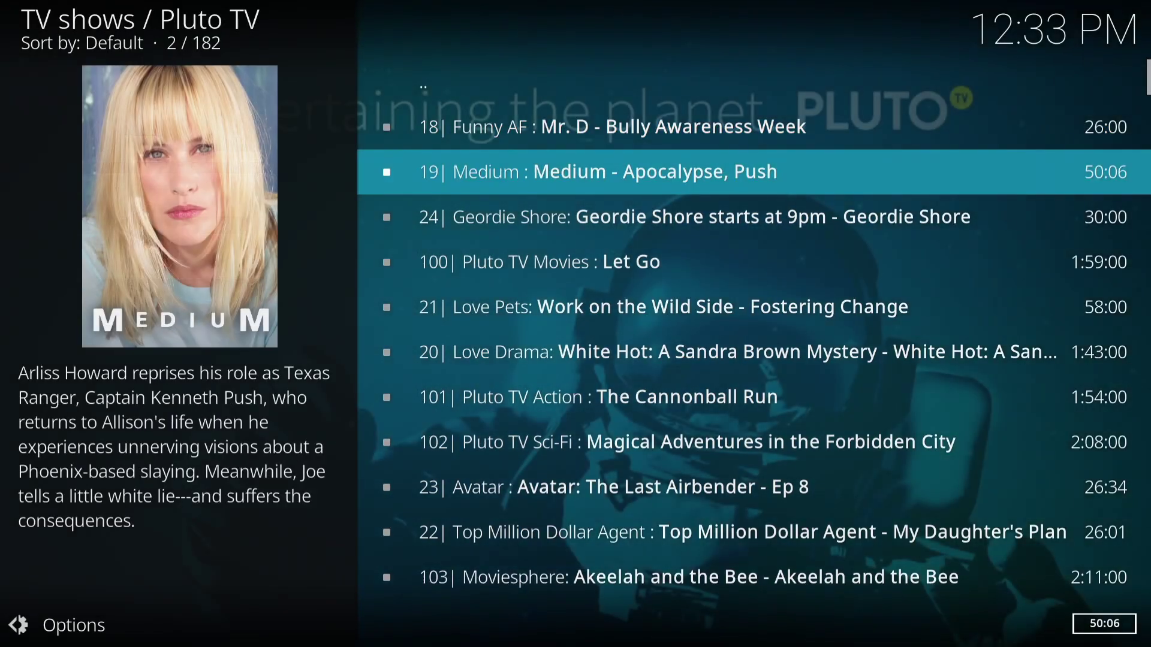
pyautogui.press('Down')
pyautogui.press('Down')
pyautogui.press('Down')
pyautogui.press('Up')
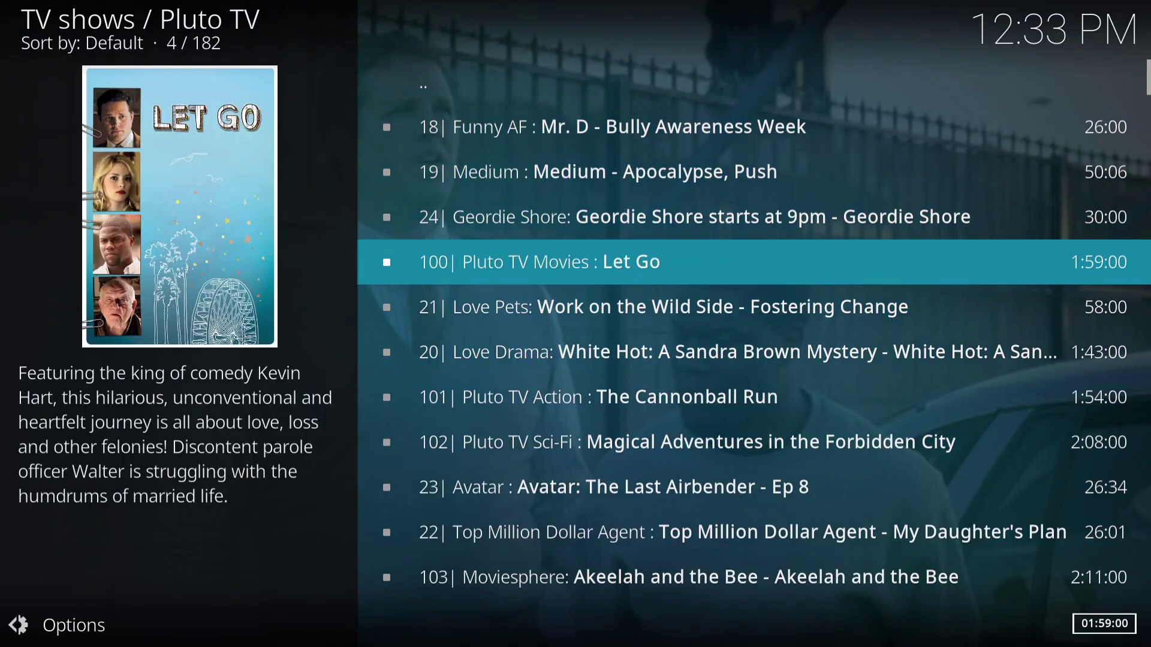
# - Play Let Go and agree to download the required InputStream Adaptive add-on
pyautogui.press('Return')
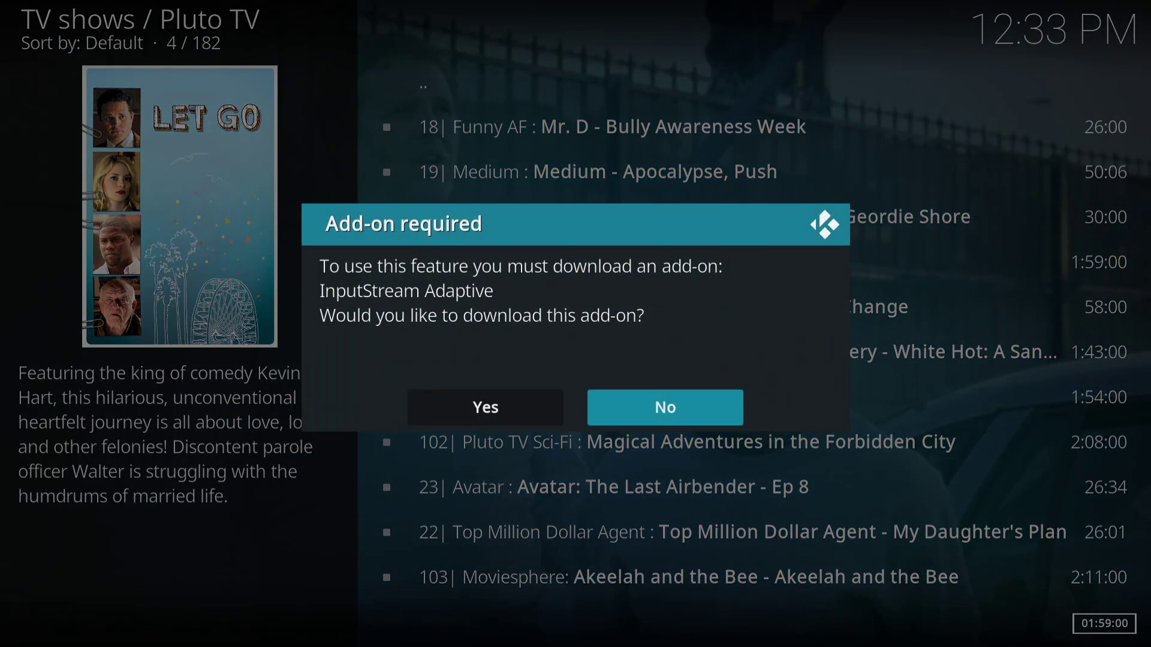
pyautogui.press('Left')
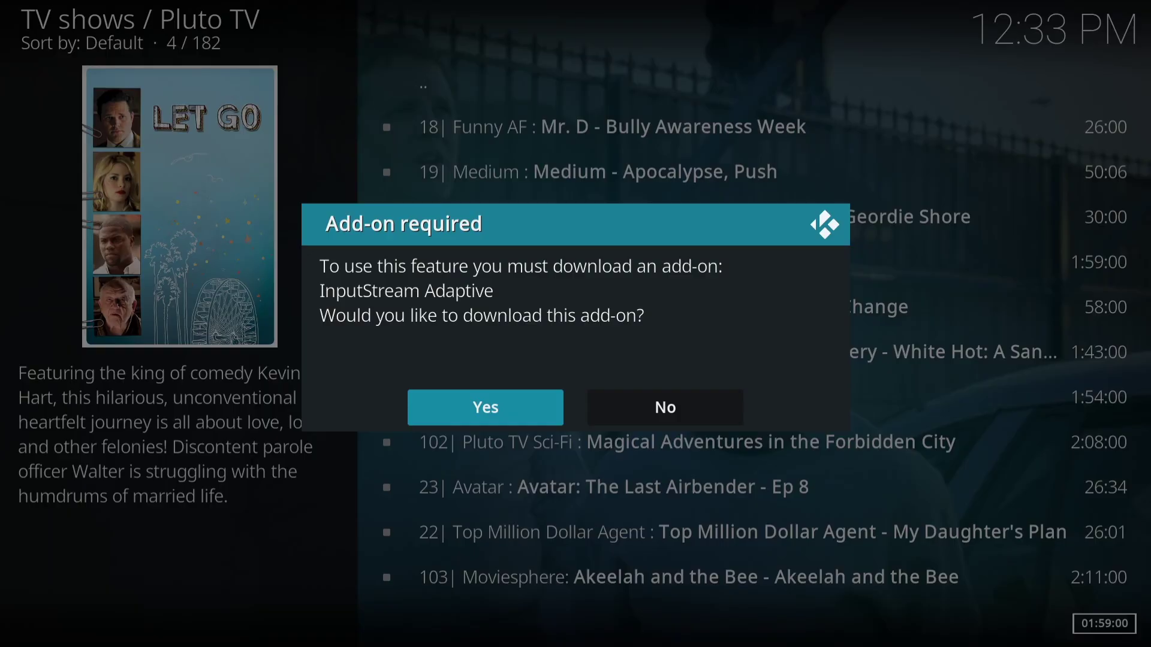
pyautogui.press('Return')
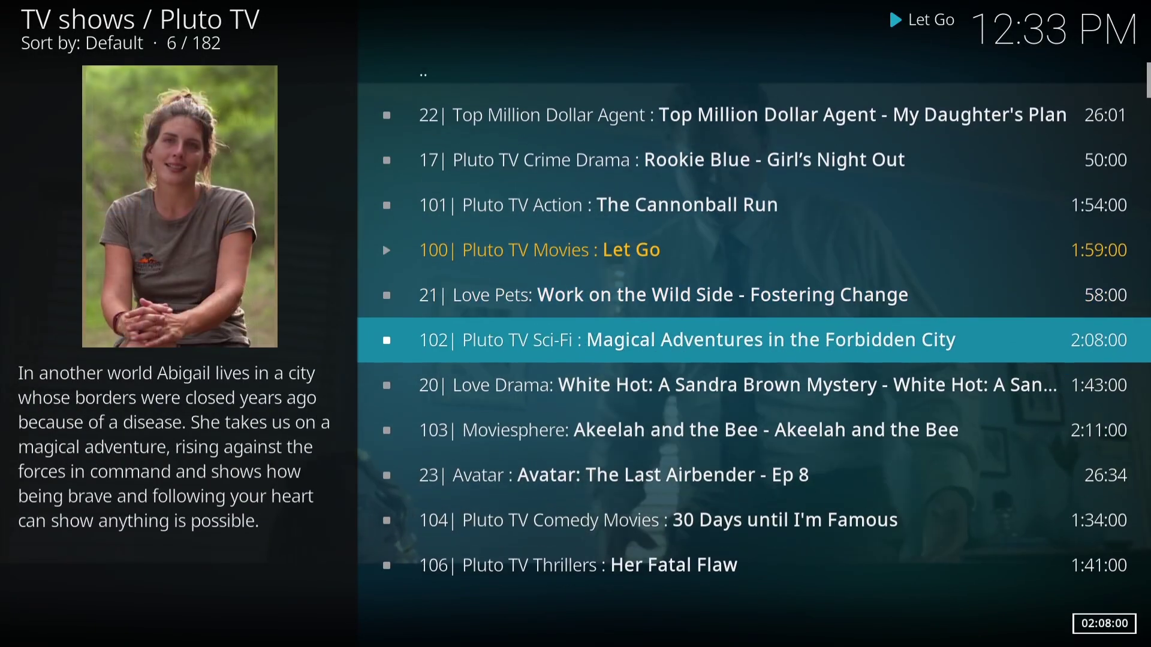
# - Look through more channels in Pluto TV's Live list while Let Go keeps playing
pyautogui.press('Down')
pyautogui.press('Down')
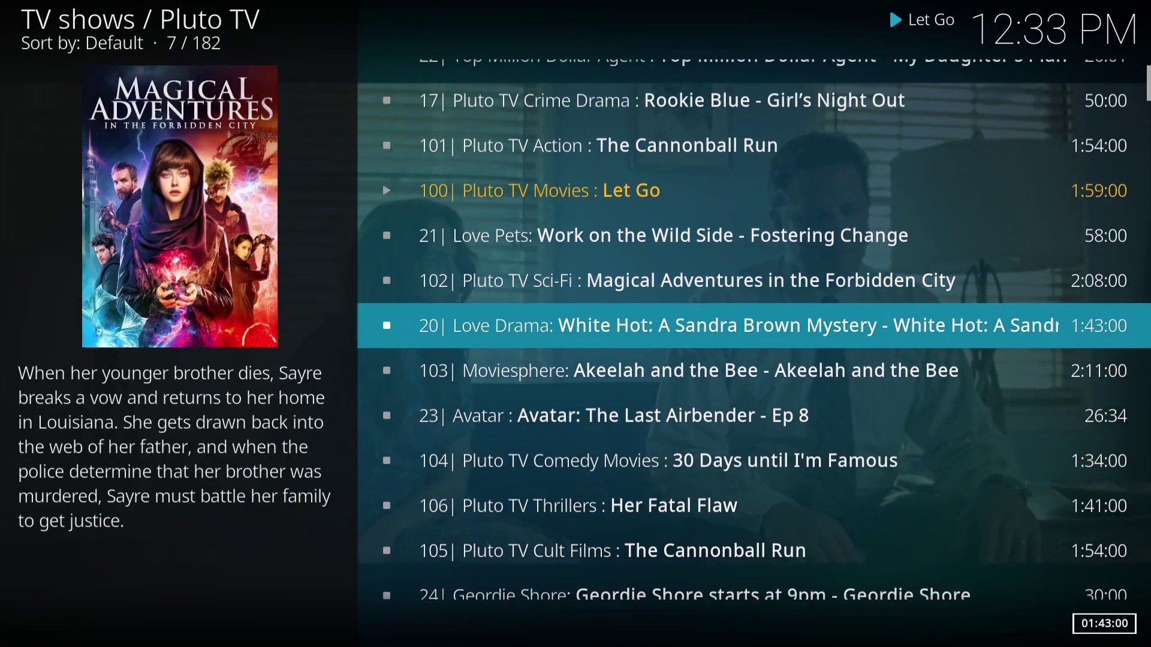
pyautogui.press('Down')
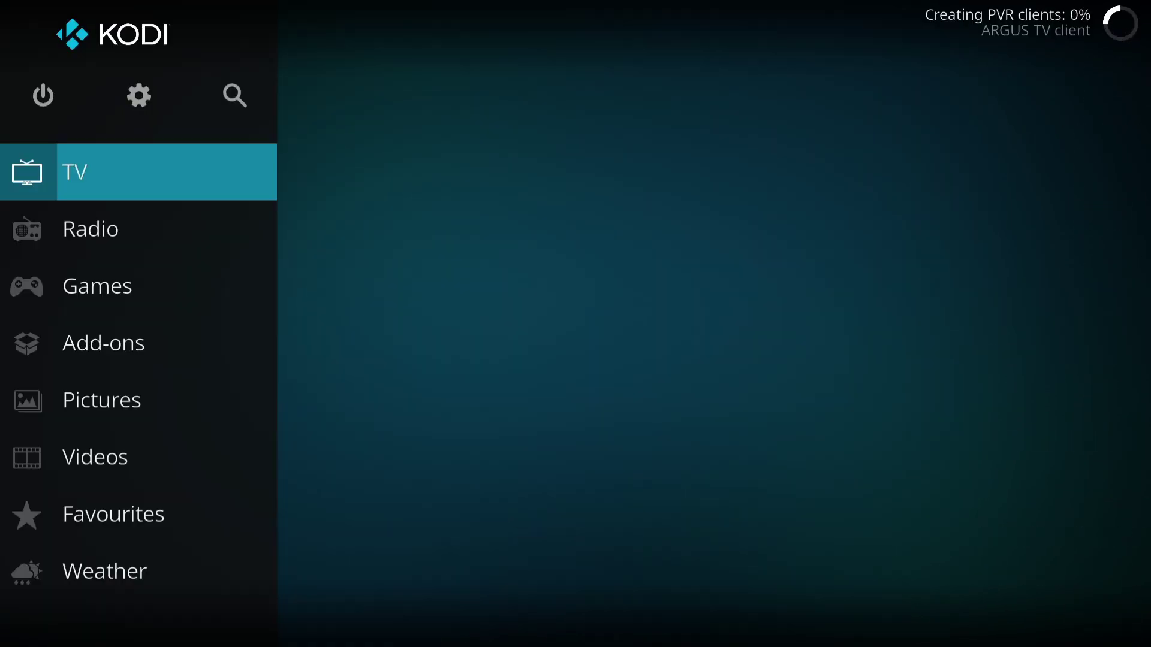
# - Open the add-on browser for Game add-ons and show the Standalone games list
pyautogui.press('Down')
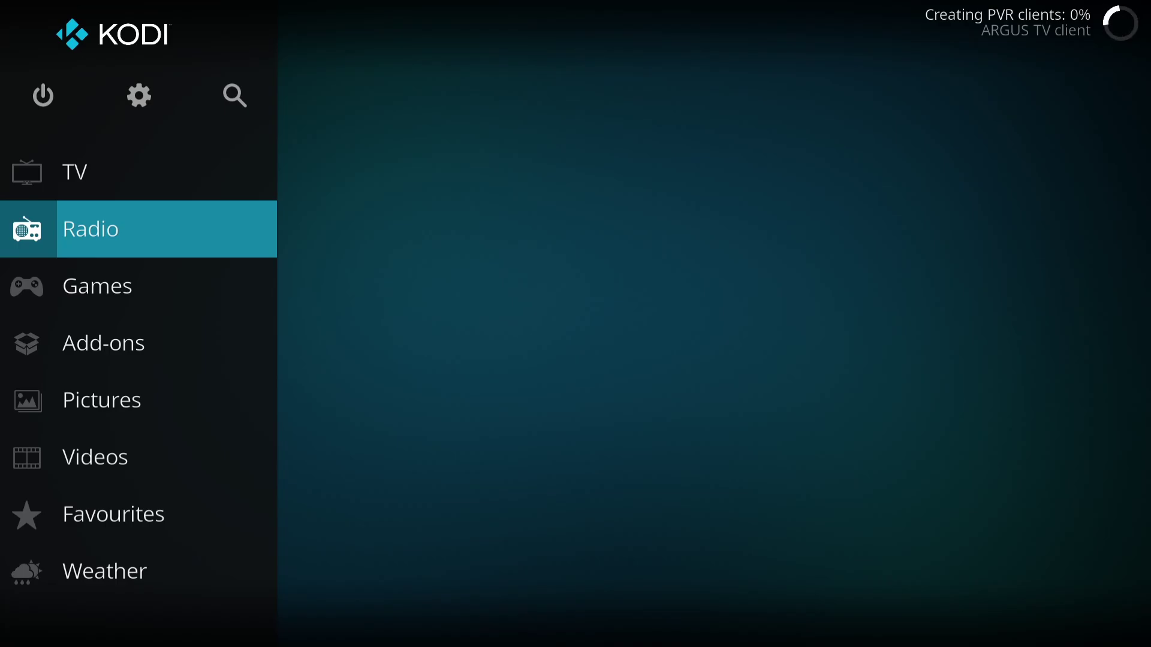
pyautogui.press('Down')
pyautogui.press('Down')
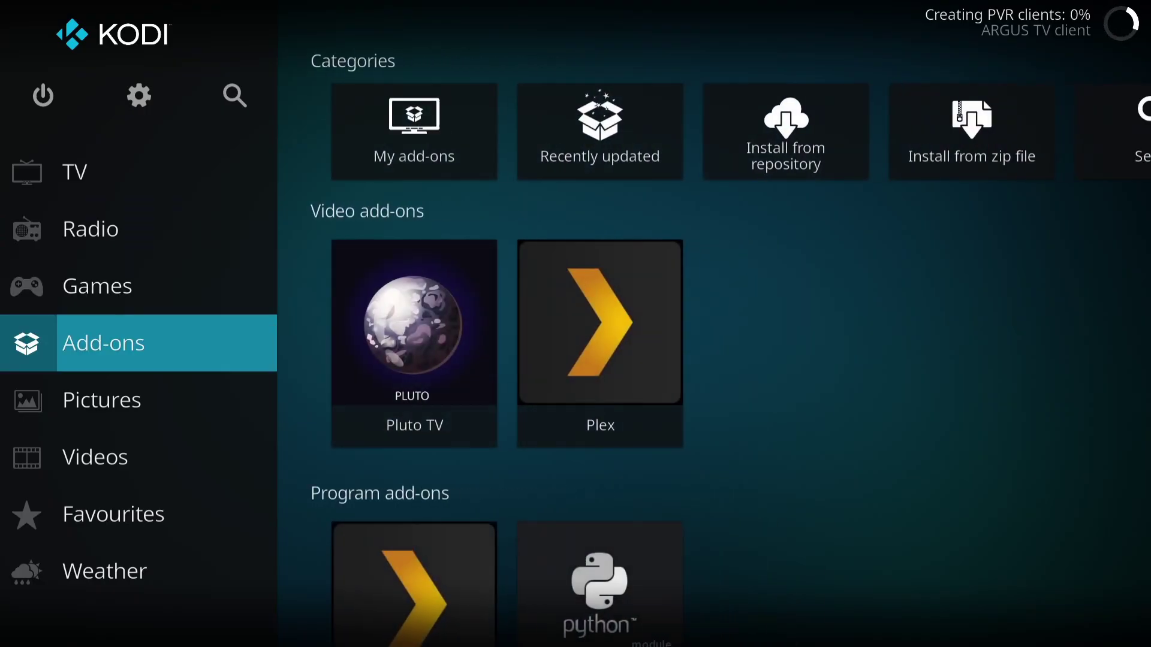
pyautogui.press('Return')
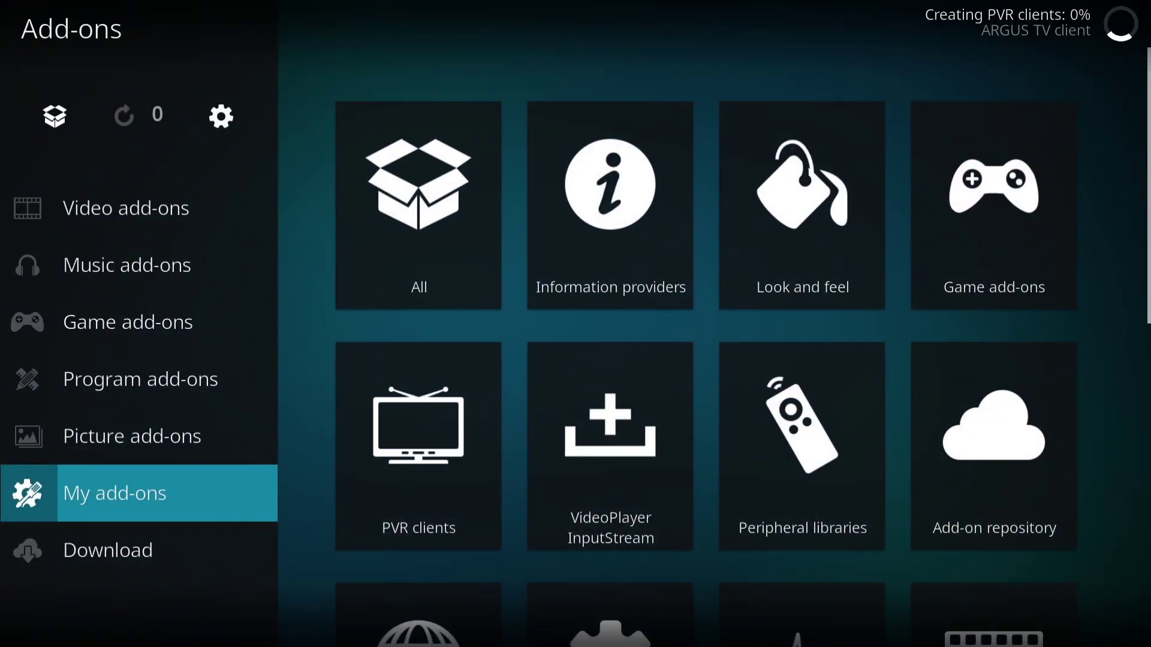
pyautogui.press('Up')
pyautogui.press('Up')
pyautogui.press('Up')
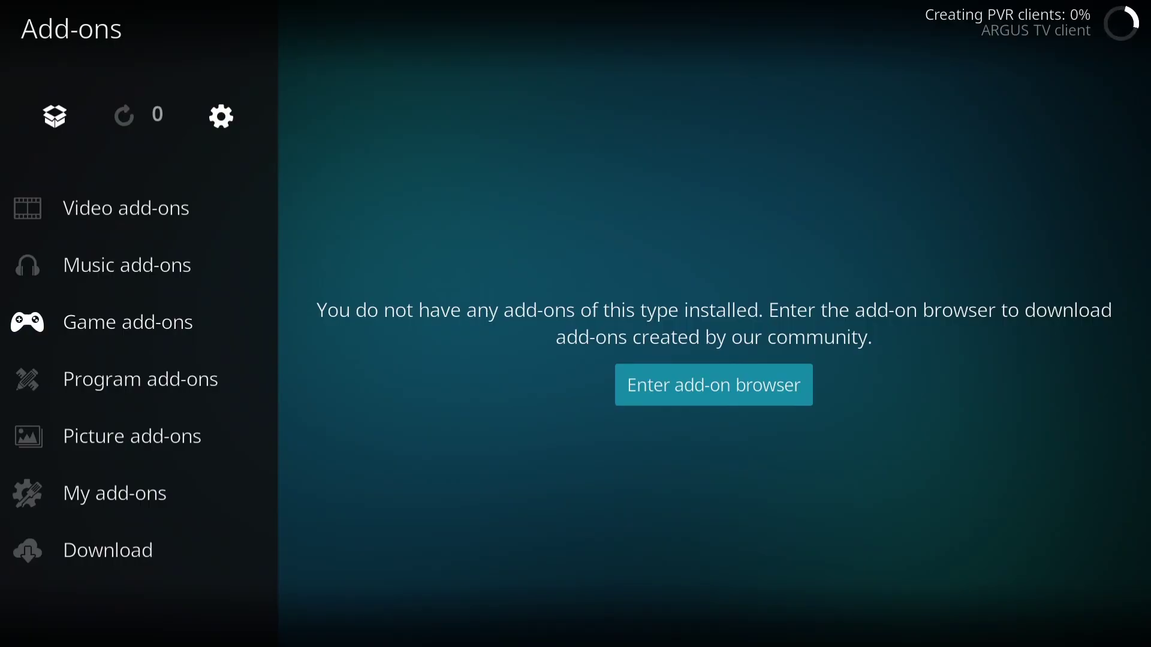
pyautogui.press('Return')
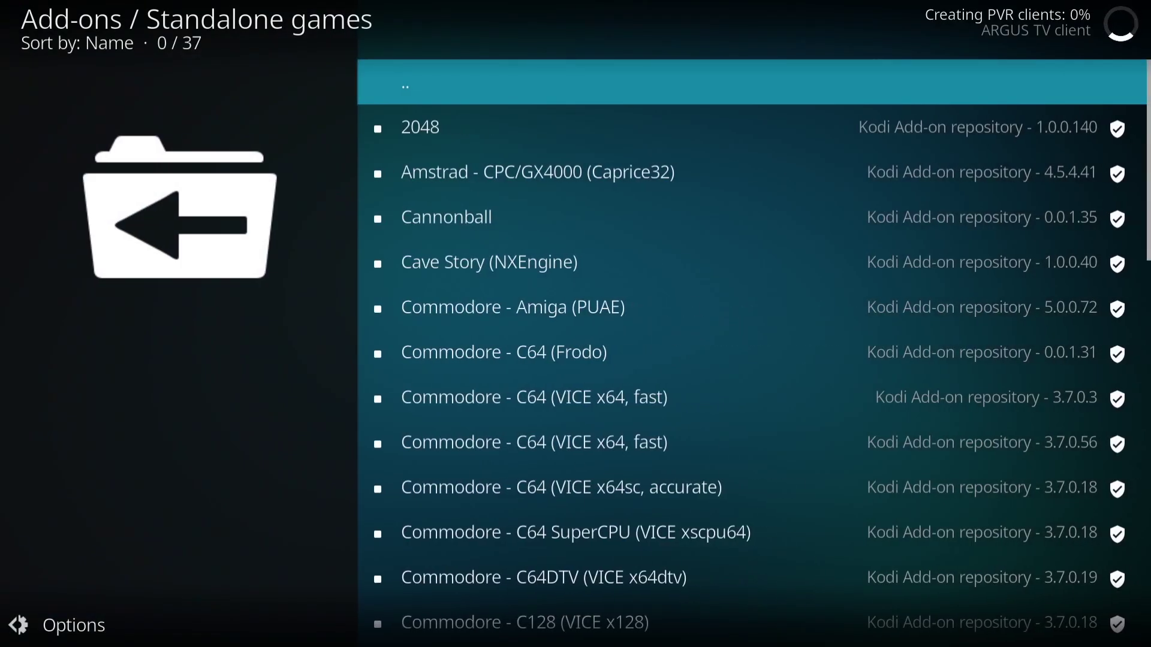
# - Look through the available emulators and games in the Standalone games list, down to ScummVM
pyautogui.press('Down')
pyautogui.press('Down')
pyautogui.press('Down')
pyautogui.press('Down')
pyautogui.press('Down')
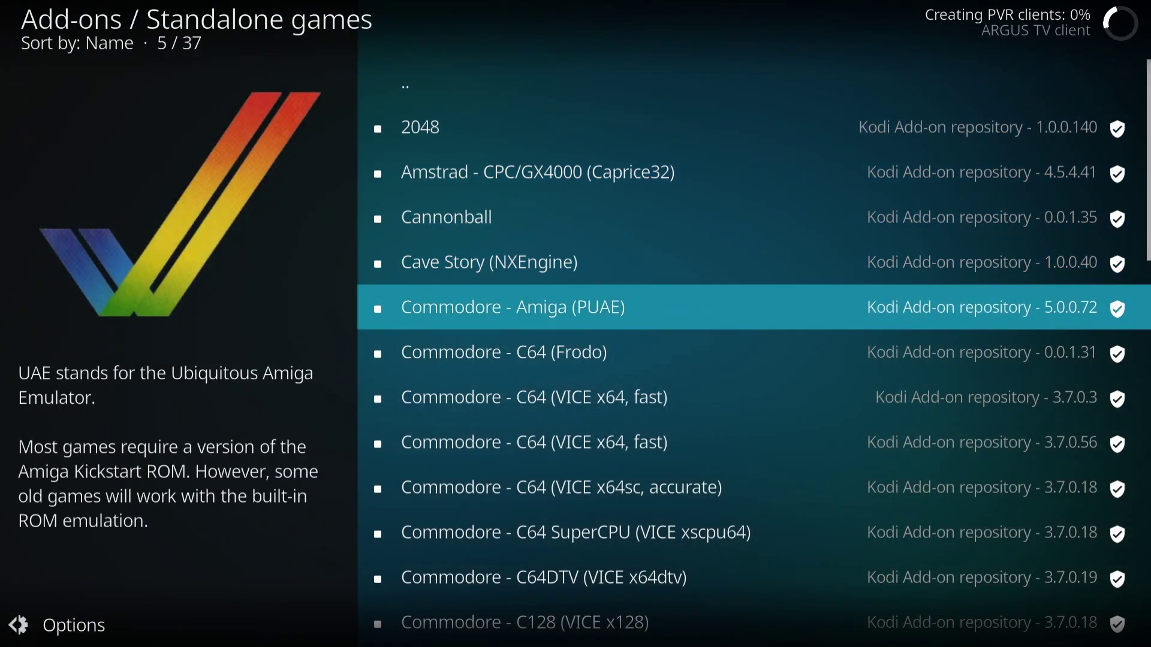
pyautogui.press('Down')
pyautogui.press('Down')
pyautogui.press('Down')
pyautogui.press('Down')
pyautogui.press('Down')
pyautogui.press('Down')
pyautogui.press('Down')
pyautogui.press('Down')
pyautogui.press('Down')
pyautogui.press('Down')
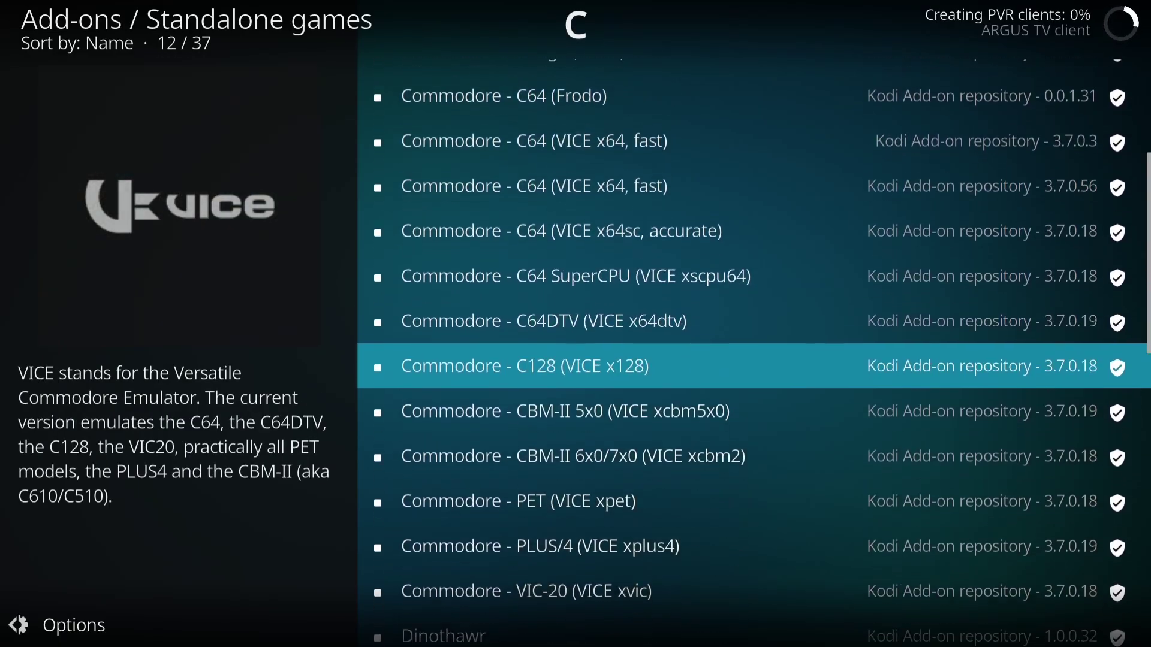
pyautogui.press('Down')
pyautogui.press('Down')
pyautogui.press('Down')
pyautogui.press('Down')
pyautogui.press('Down')
pyautogui.press('Down')
pyautogui.press('Down')
pyautogui.press('Down')
pyautogui.press('Down')
pyautogui.press('Down')
pyautogui.press('Down')
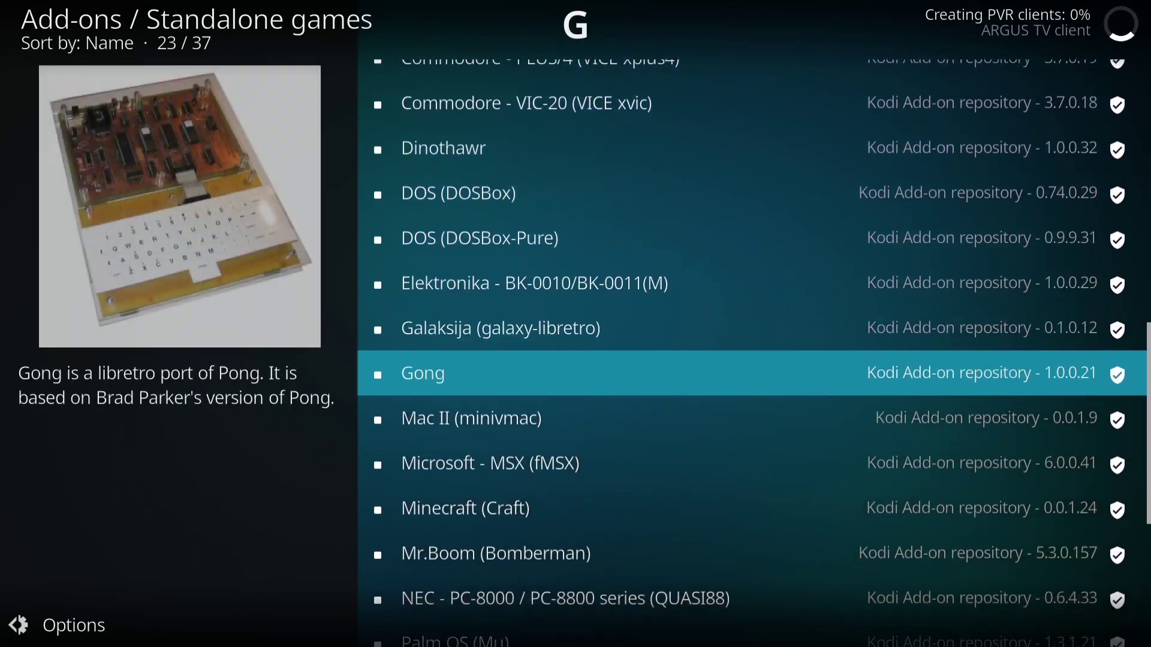
pyautogui.press('Down')
pyautogui.press('Down')
pyautogui.press('Down')
pyautogui.press('Down')
pyautogui.press('Down')
pyautogui.press('Down')
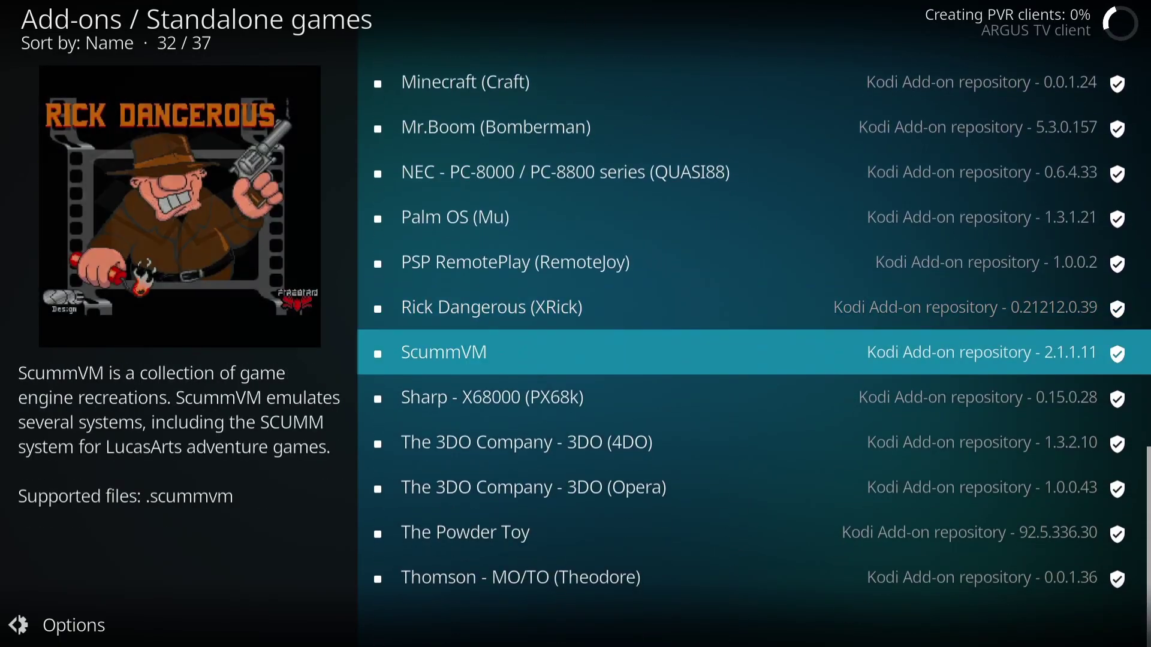
# - Look back up the Standalone games list from Rick Dangerous past DOSBox to the Commodore emulators
pyautogui.press('Up')
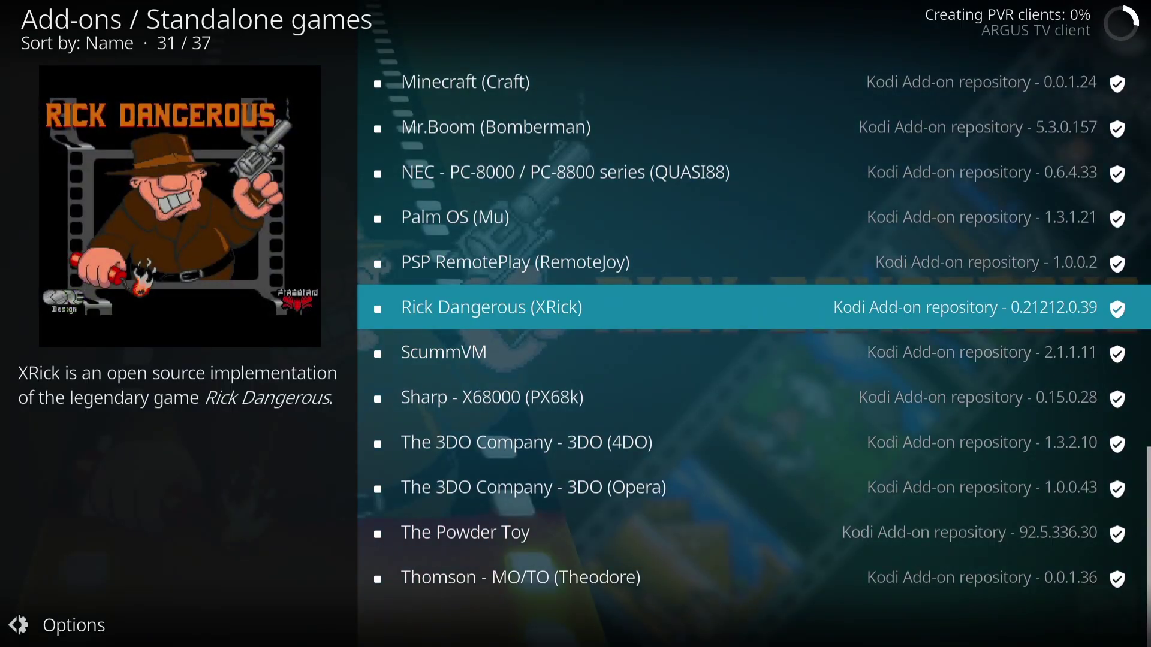
pyautogui.press('Up')
pyautogui.press('Up')
pyautogui.press('Up')
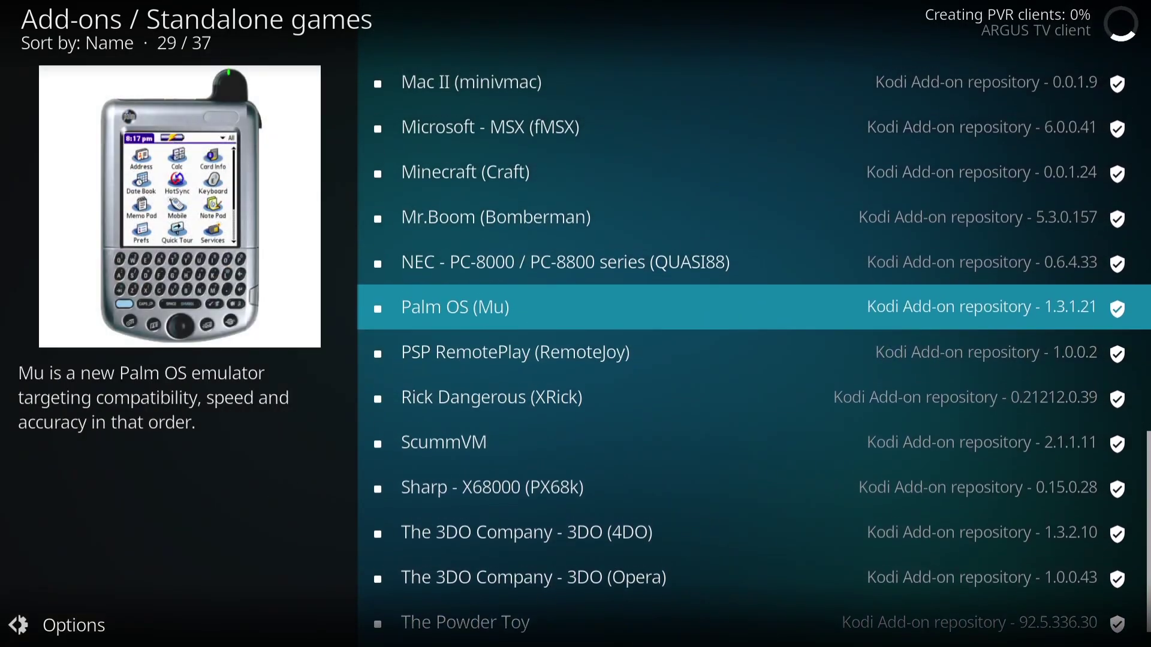
pyautogui.press('Up')
pyautogui.press('Up')
pyautogui.press('Up')
pyautogui.press('Up')
pyautogui.press('Up')
pyautogui.press('Up')
pyautogui.press('Up')
pyautogui.press('Up')
pyautogui.press('Up')
pyautogui.press('Up')
pyautogui.press('Up')
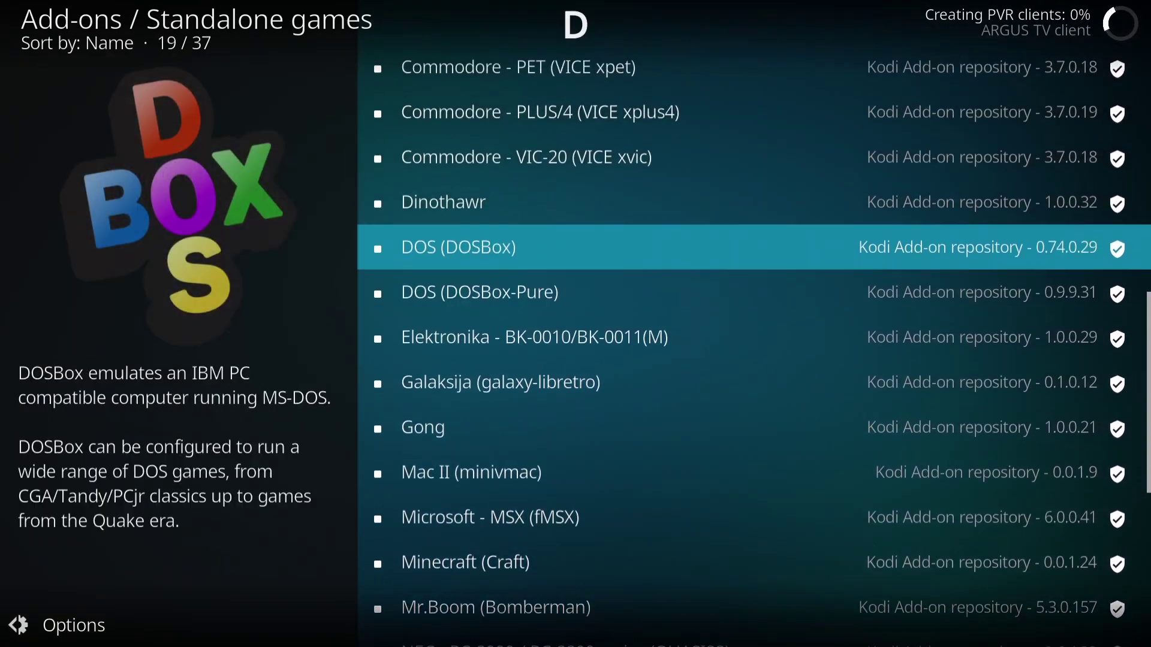
pyautogui.press('Up')
pyautogui.press('Up')
pyautogui.press('Up')
pyautogui.press('Up')
pyautogui.press('Up')
pyautogui.press('Up')
pyautogui.press('Up')
pyautogui.press('Up')
pyautogui.press('Up')
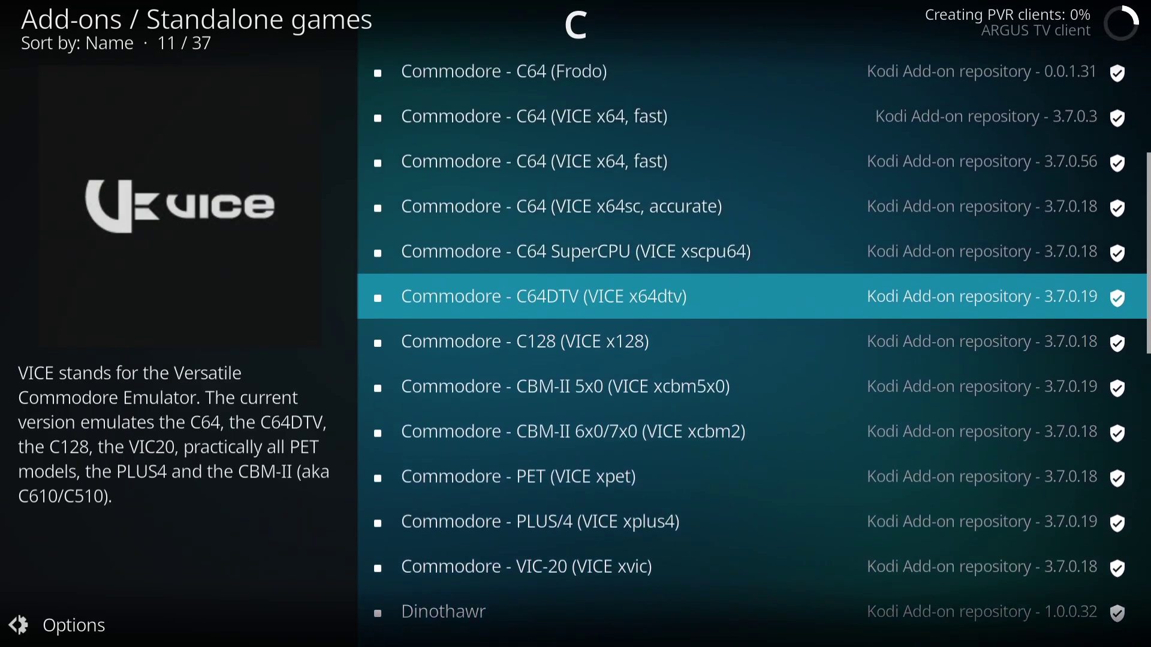
# - Install the Commodore - C64 (VICE x64, fast) game add-on, version 3.7.0.3, from the Kodi Add-on repository
pyautogui.press('Up')
pyautogui.press('Up')
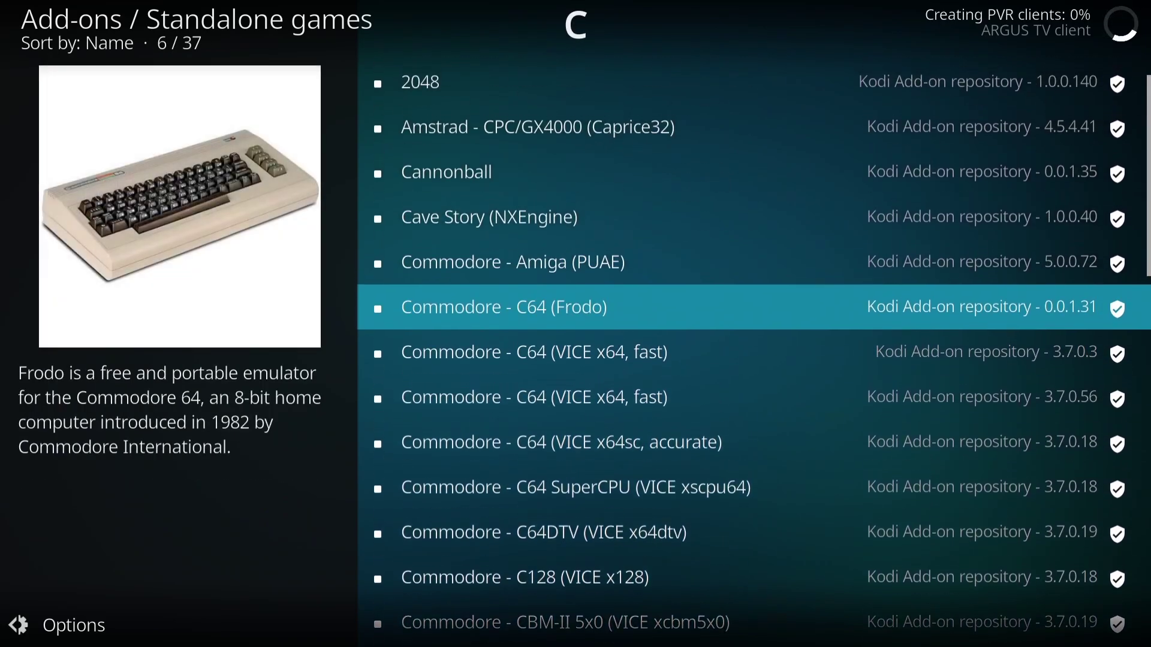
pyautogui.press('Down')
pyautogui.press('Return')
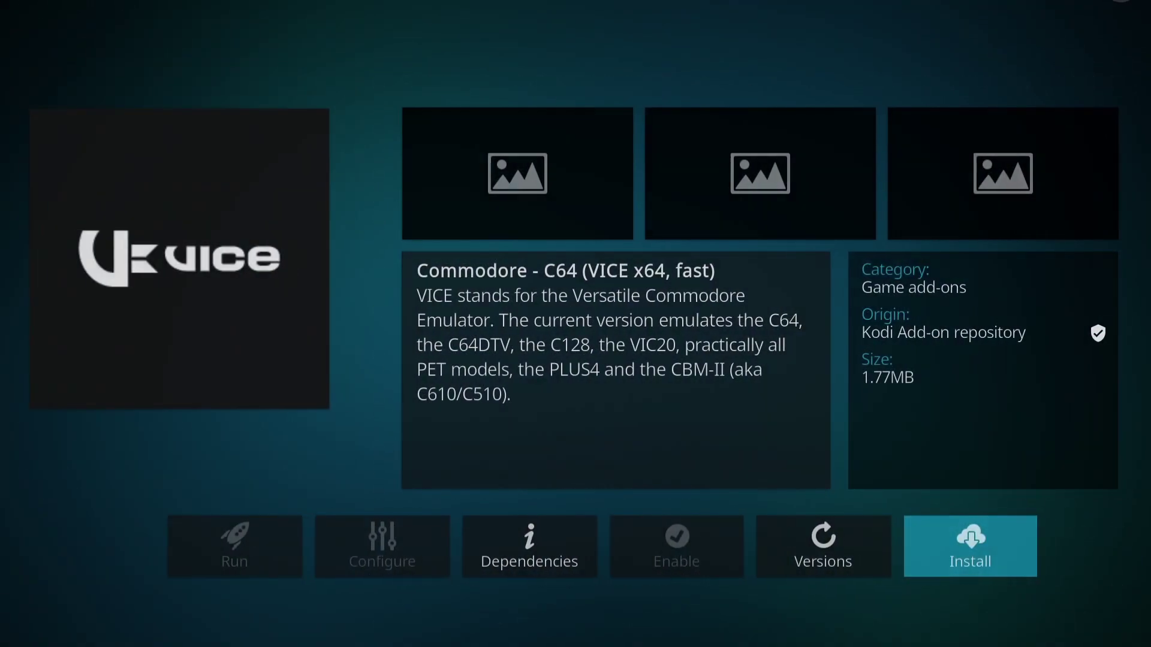
pyautogui.press('Left')
pyautogui.press('Right')
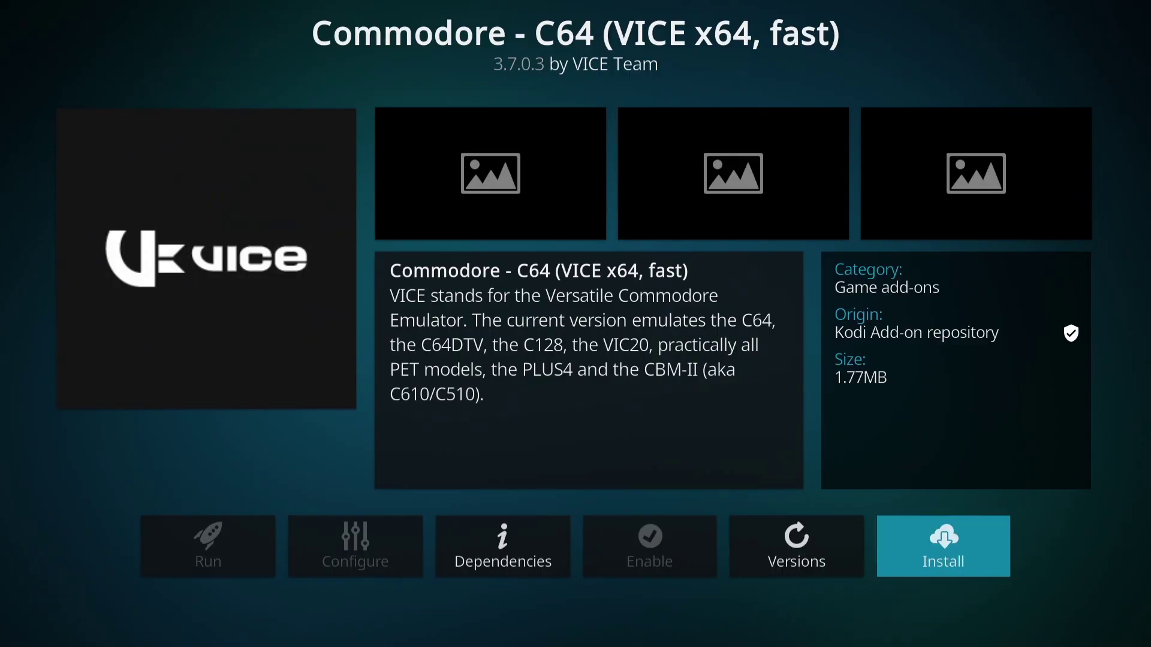
pyautogui.press('Return')
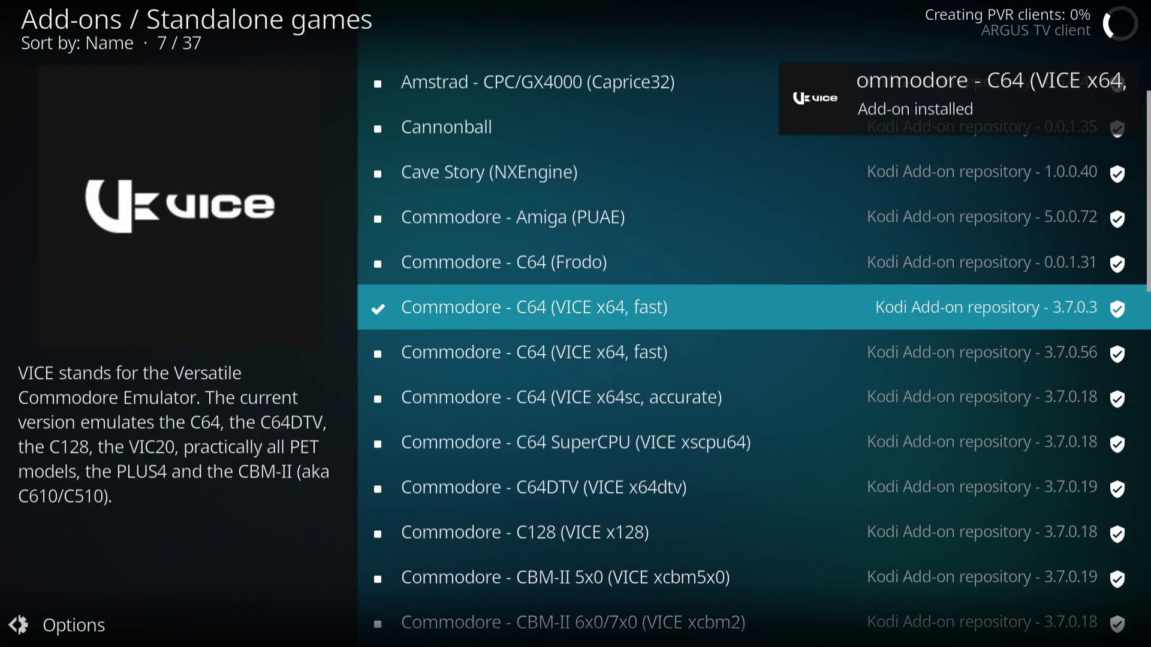
# - Leave the game add-ons, return to the home screen and go to the Games section
pyautogui.press('Escape')
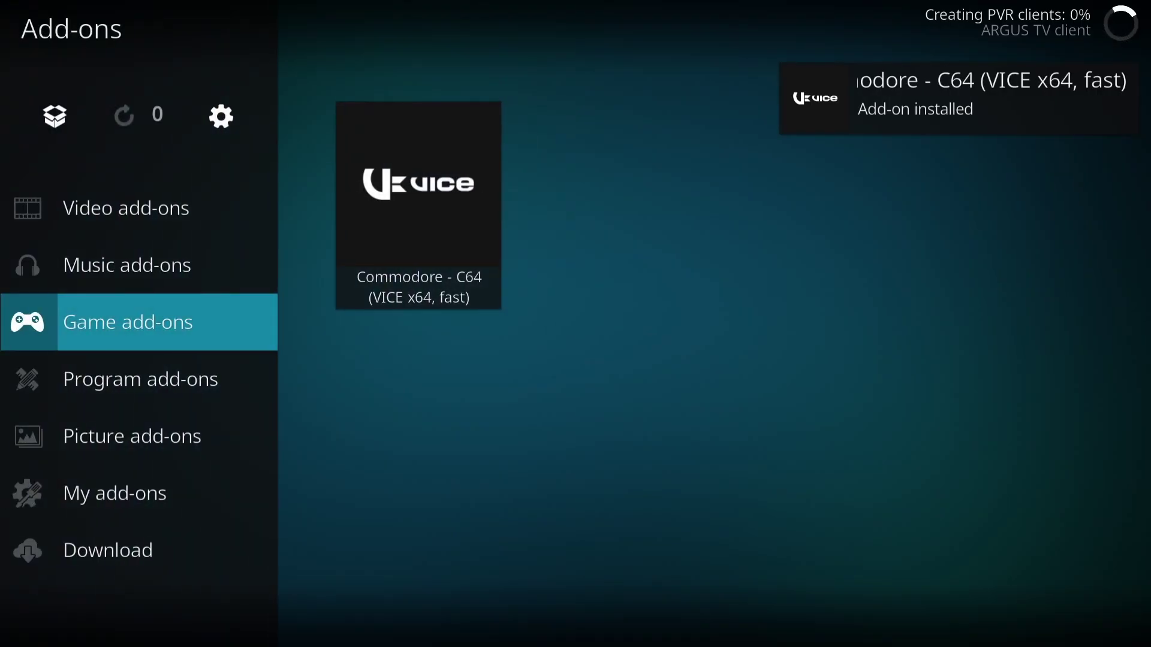
pyautogui.press('Escape')
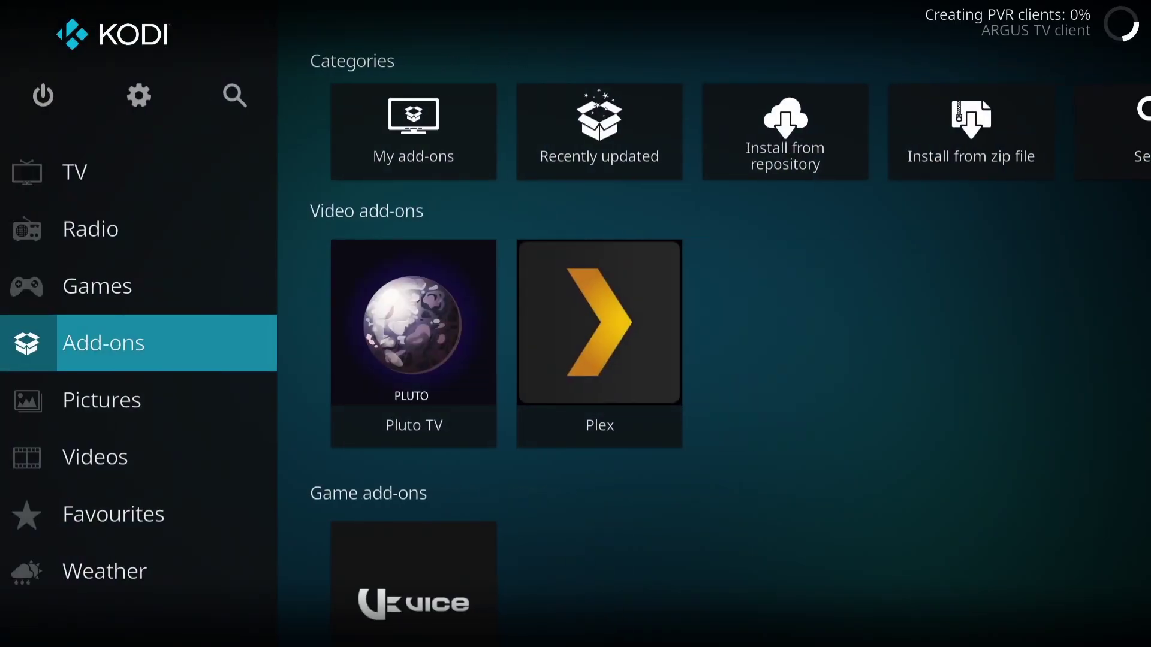
pyautogui.press('Up')
pyautogui.press('Right')
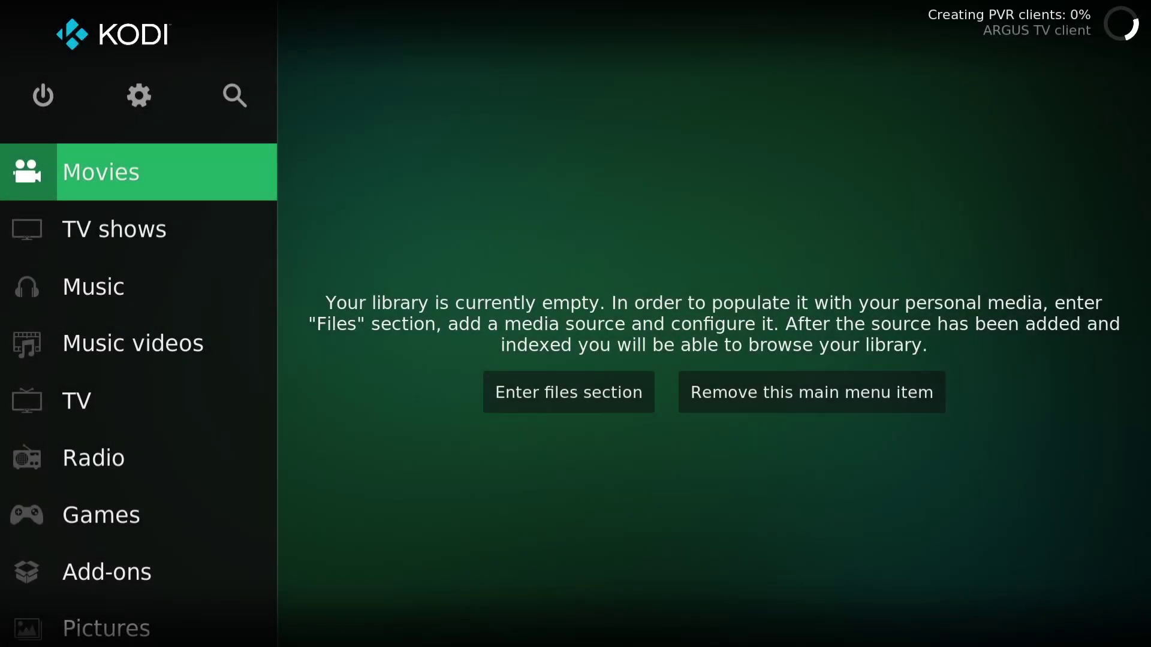
# - Open the Interface settings from the home screen's system settings
pyautogui.press('Up')
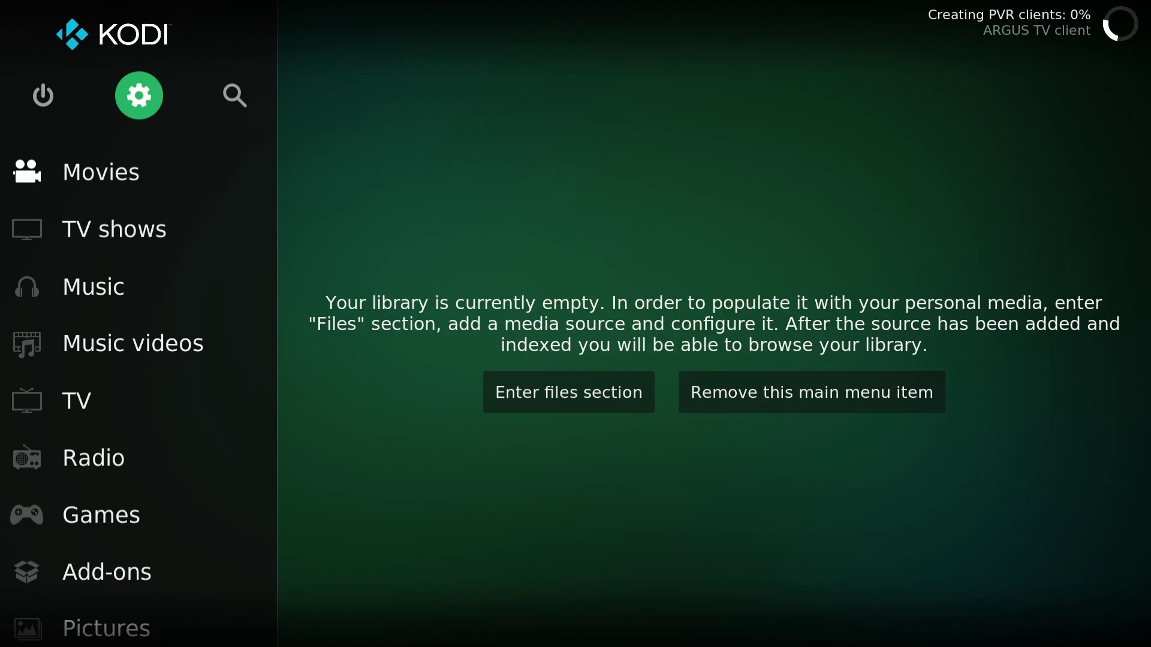
pyautogui.press('Return')
pyautogui.press('Down')
pyautogui.press('Down')
pyautogui.press('Right')
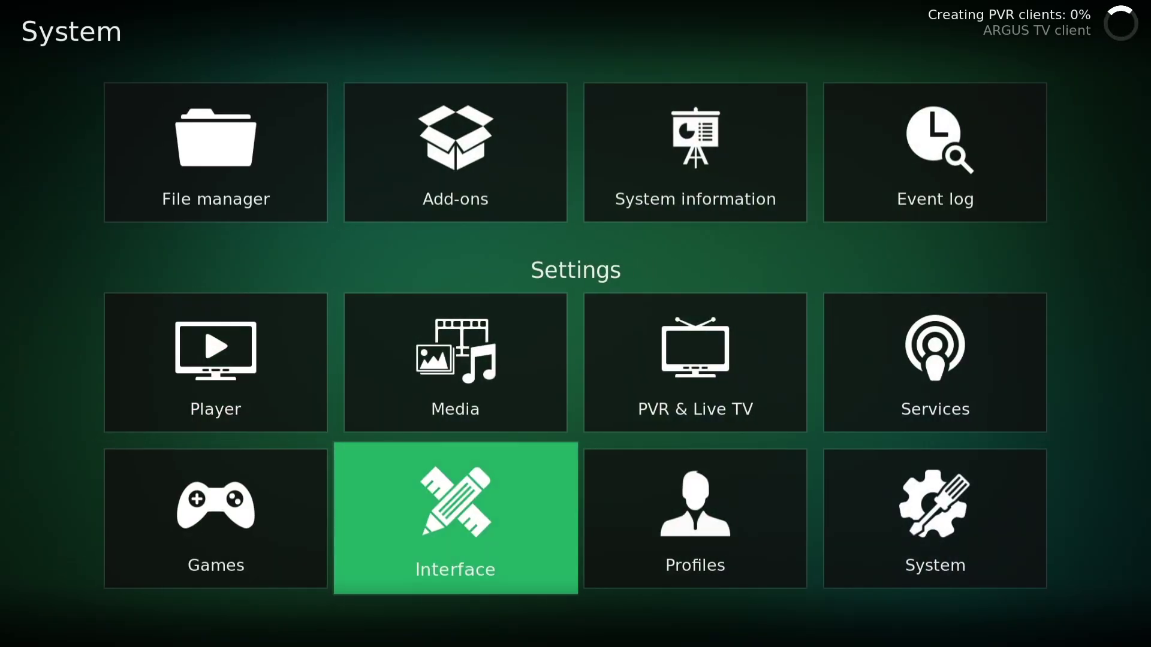
pyautogui.press('Return')
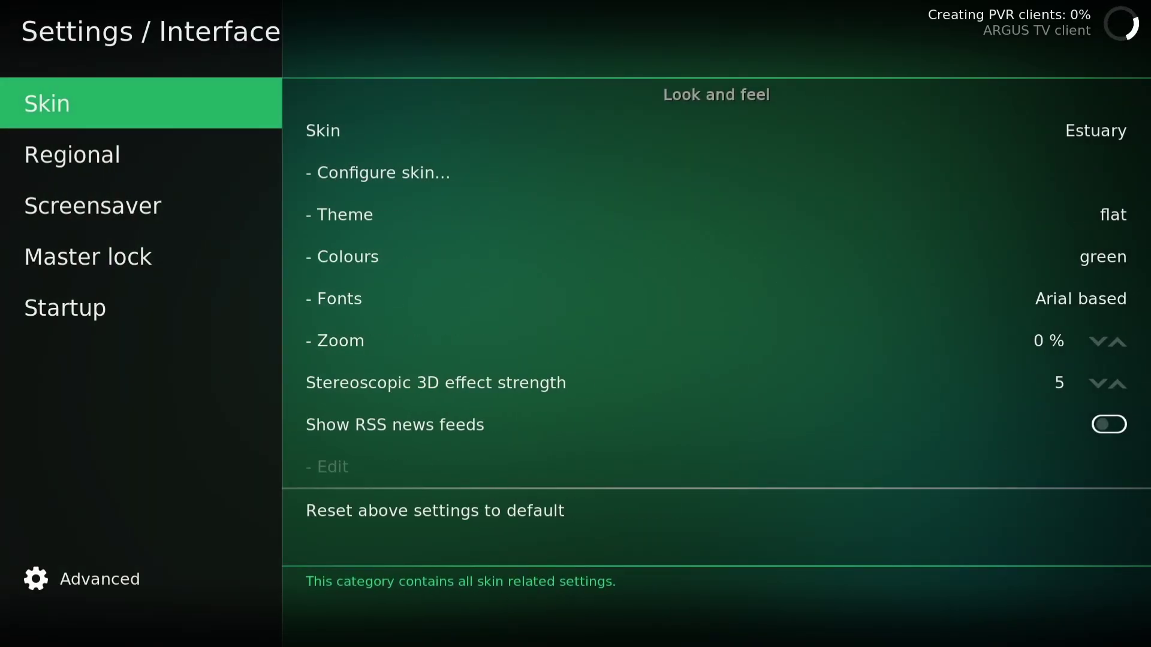
# - Get the Arctic: Zephyr - Reloaded skin from the additional skins and switch the interface to it
pyautogui.press('Right')
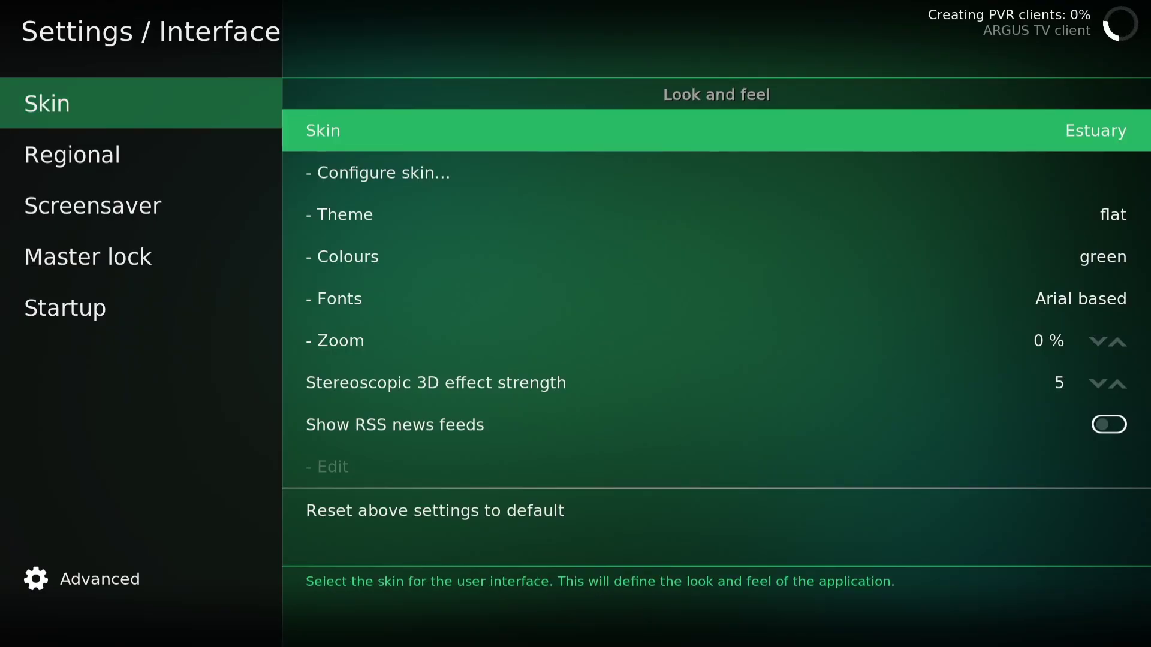
pyautogui.press('Return')
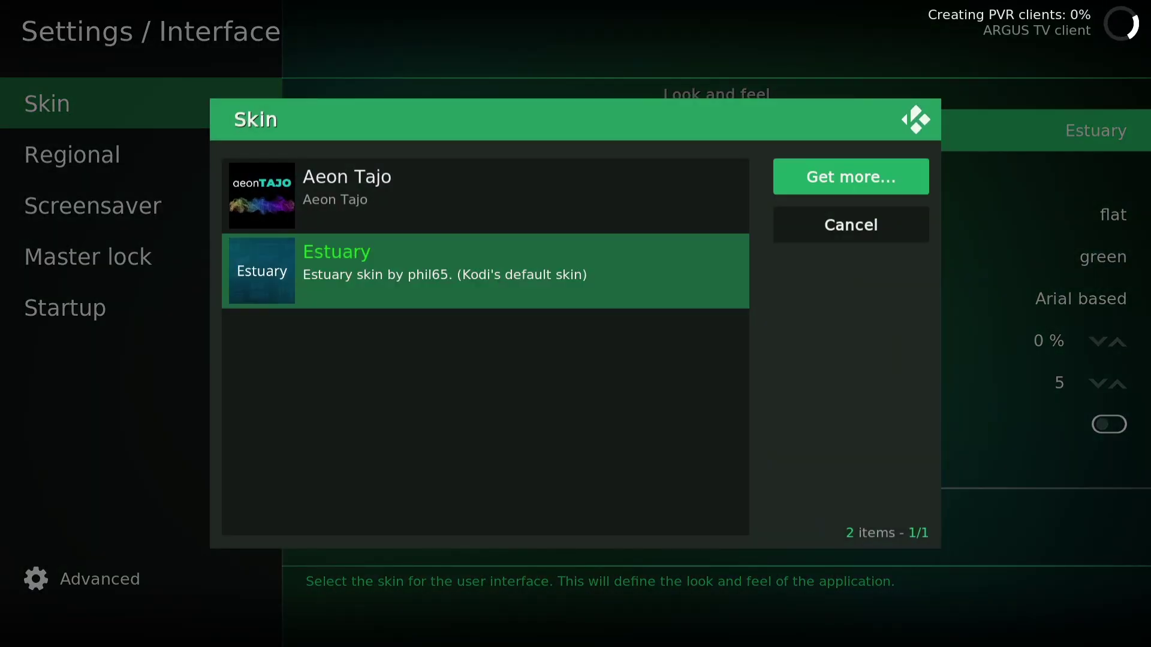
pyautogui.press('Return')
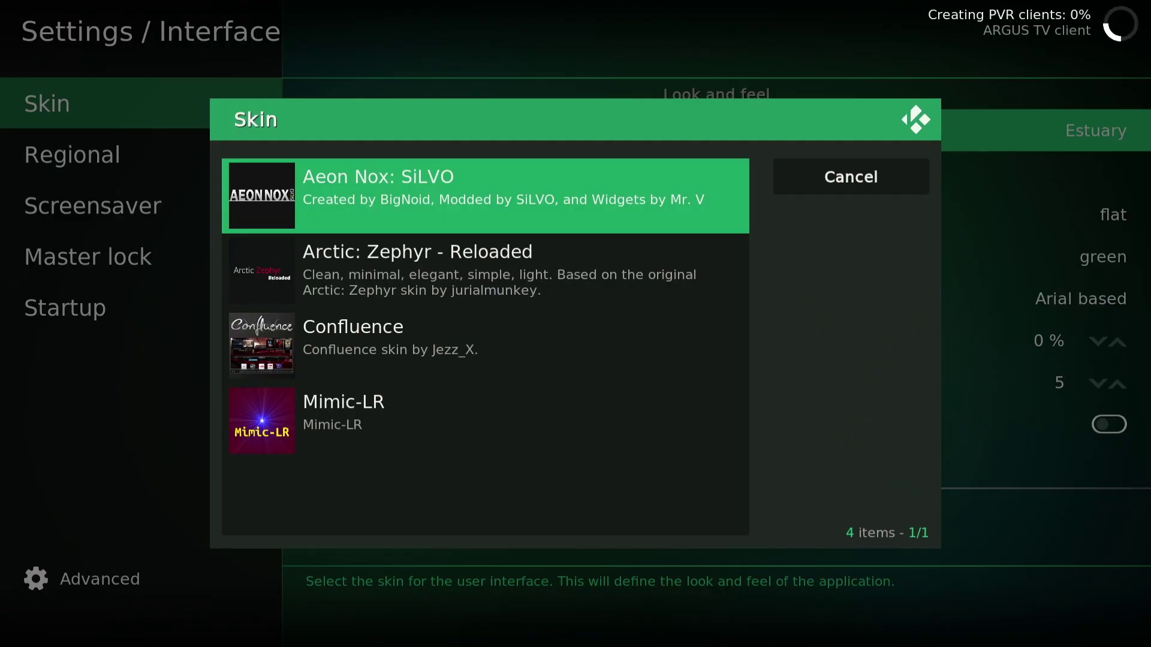
pyautogui.press('Down')
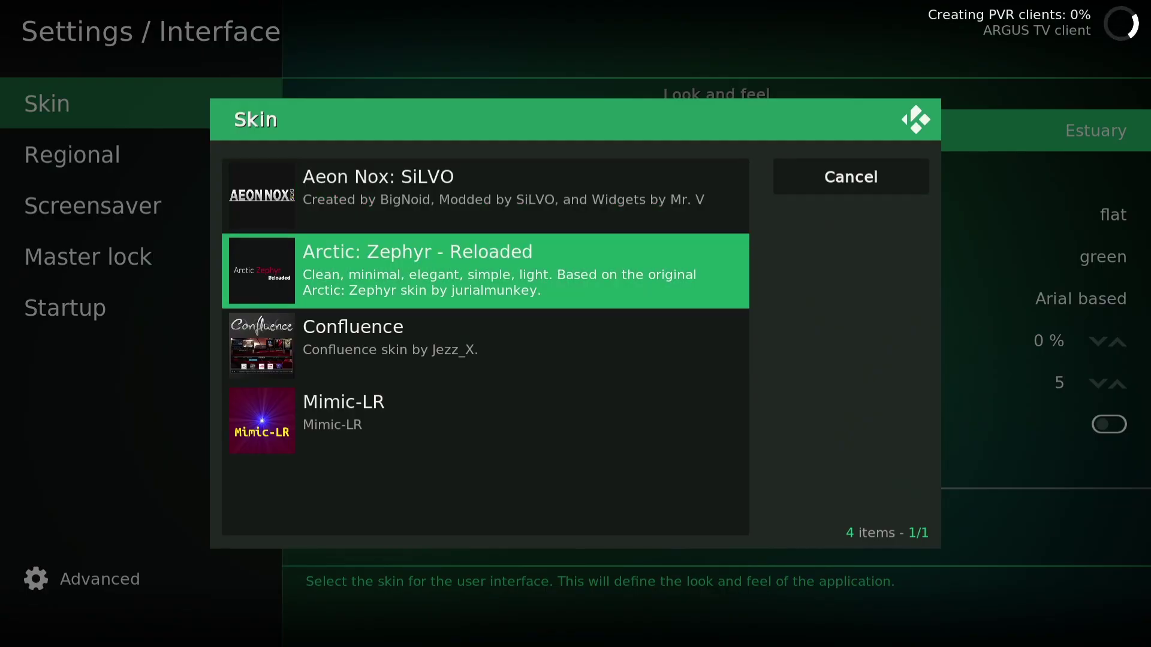
pyautogui.press('Return')
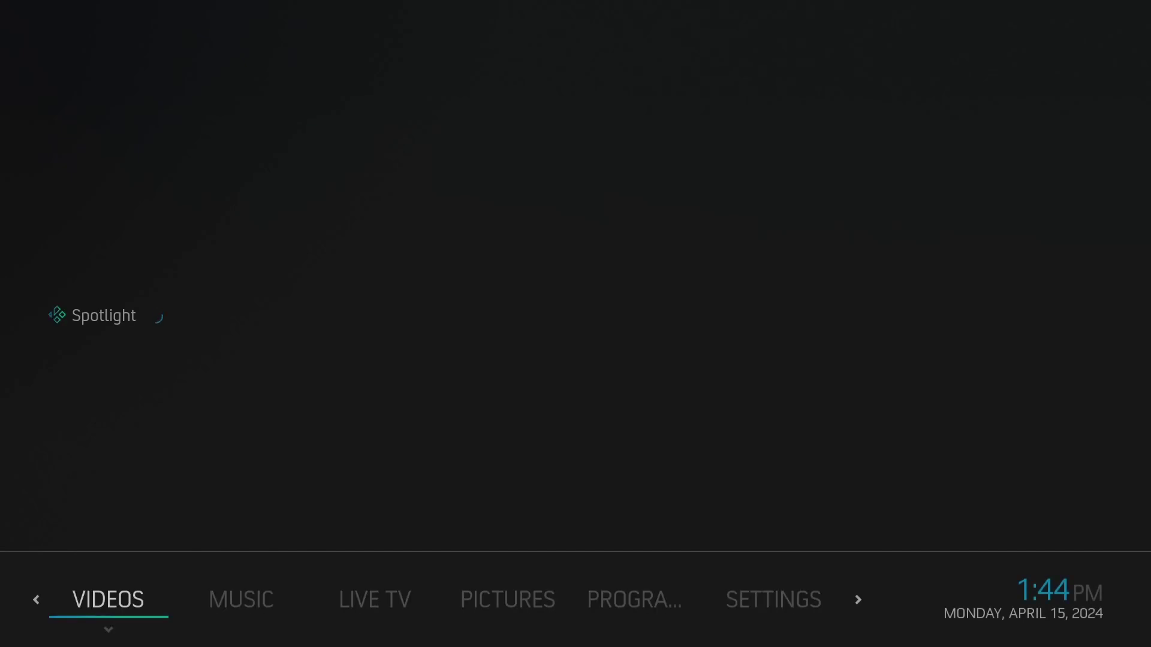
# - Look through the new skin's home menu from Music to Power and return to Settings
pyautogui.press('Right')
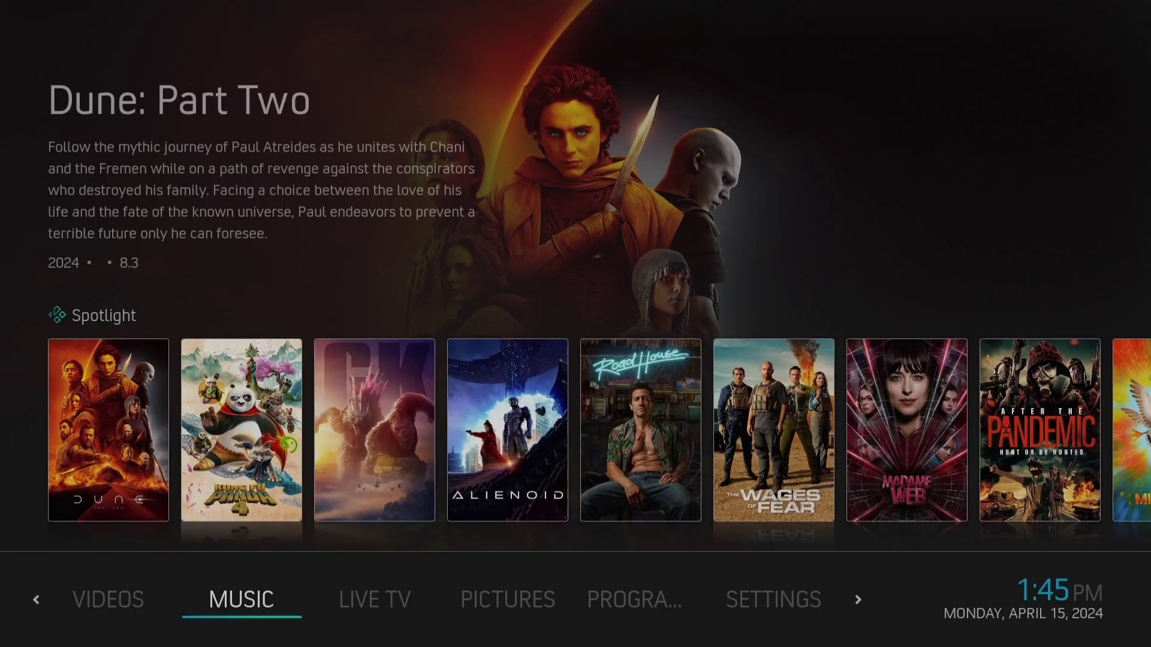
pyautogui.press('Right')
pyautogui.press('Right')
pyautogui.press('Right')
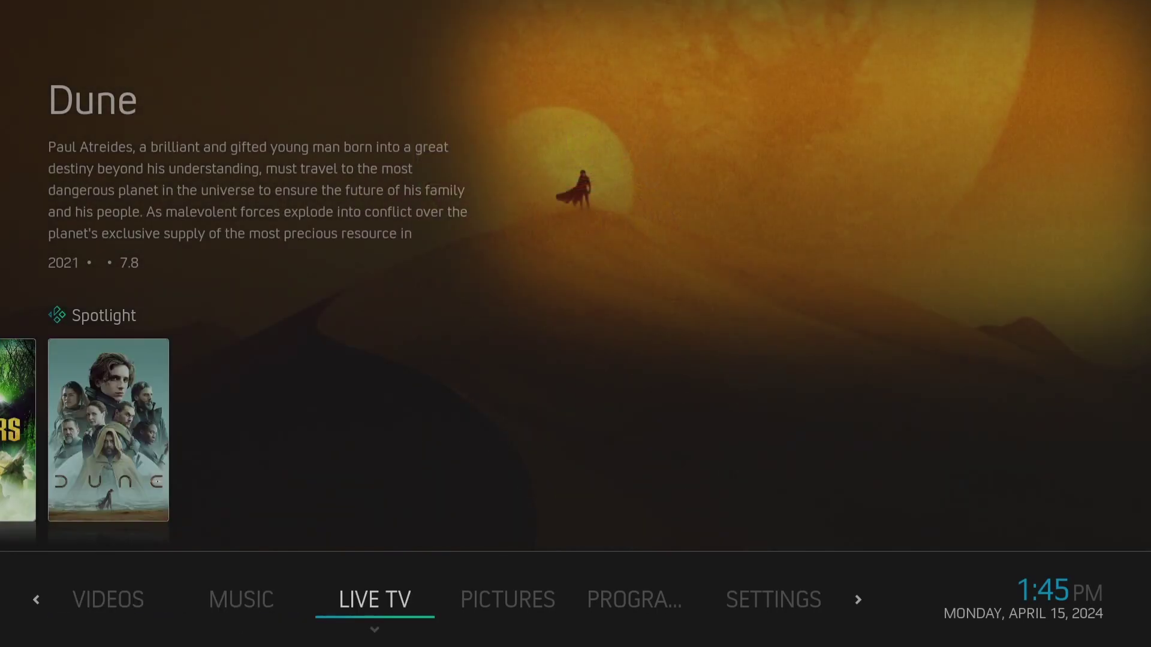
pyautogui.press('Right')
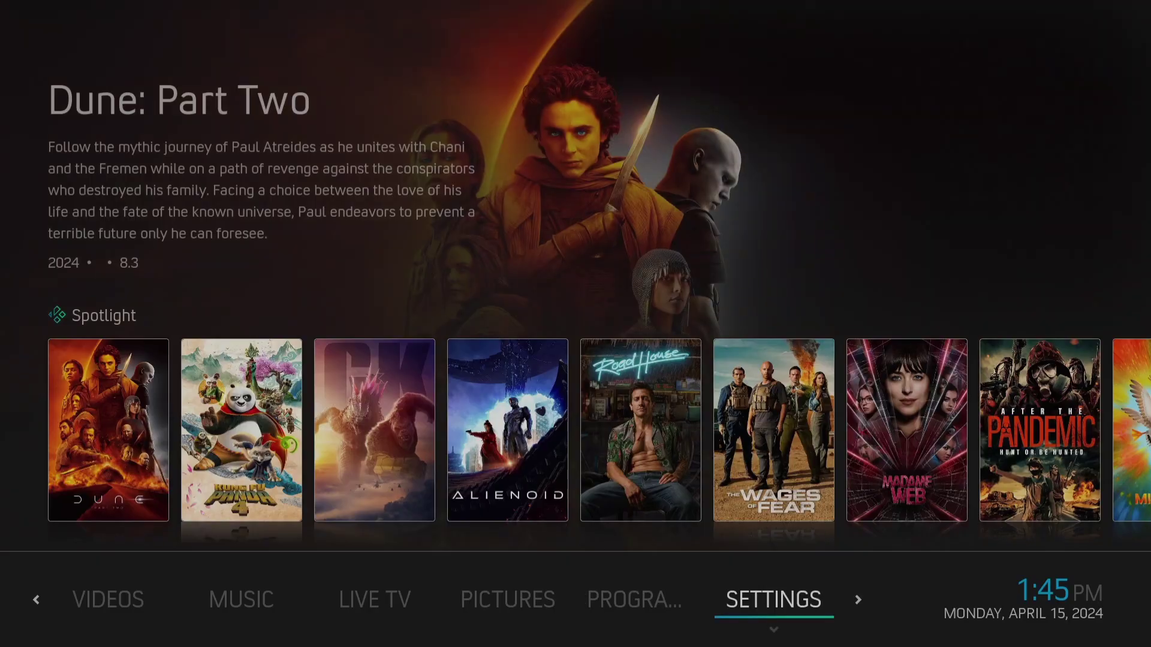
pyautogui.press('Right')
pyautogui.press('Left')
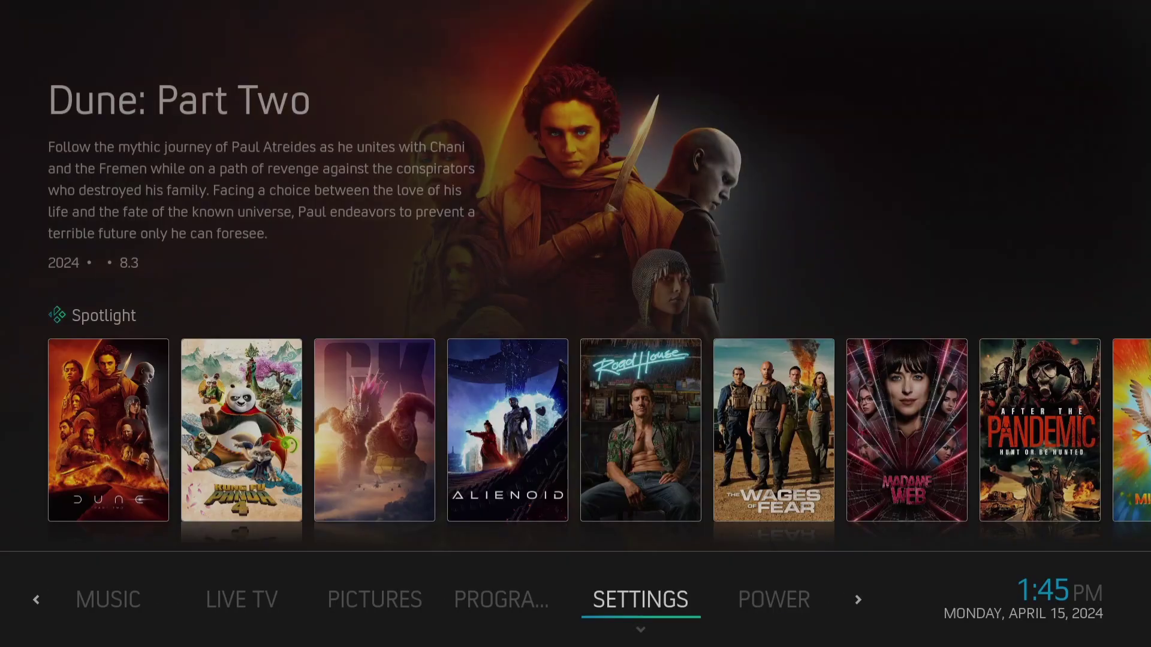
# - Open the skin choice in the Interface settings and switch the skin to Aeon Tajo
pyautogui.press('Return')
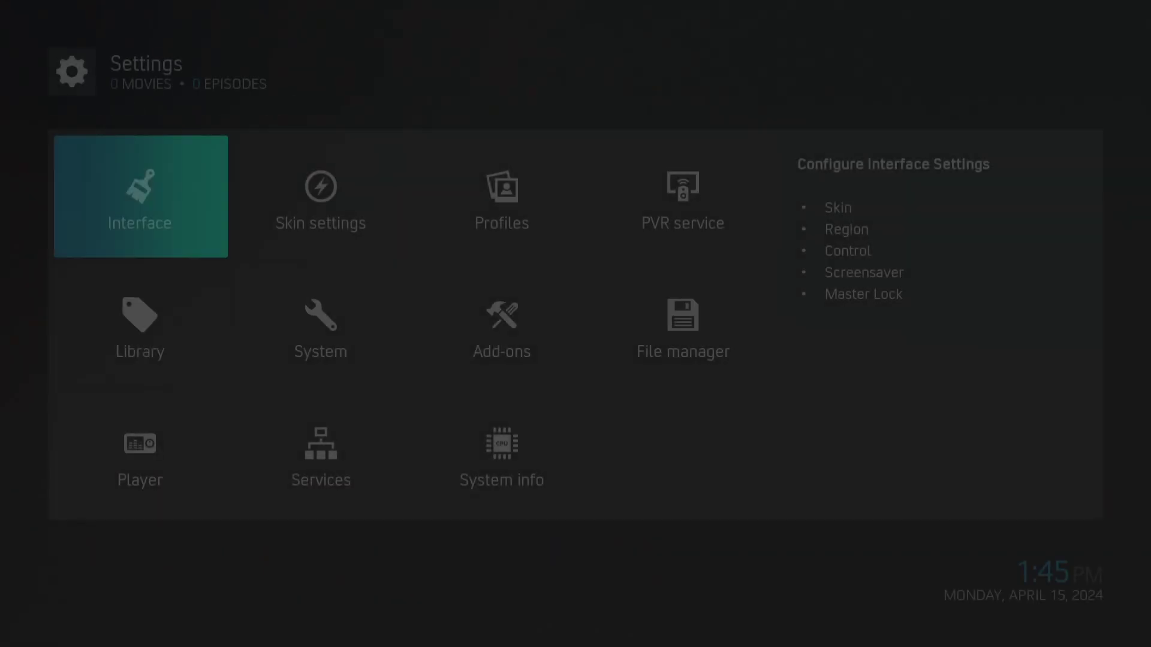
pyautogui.press('Return')
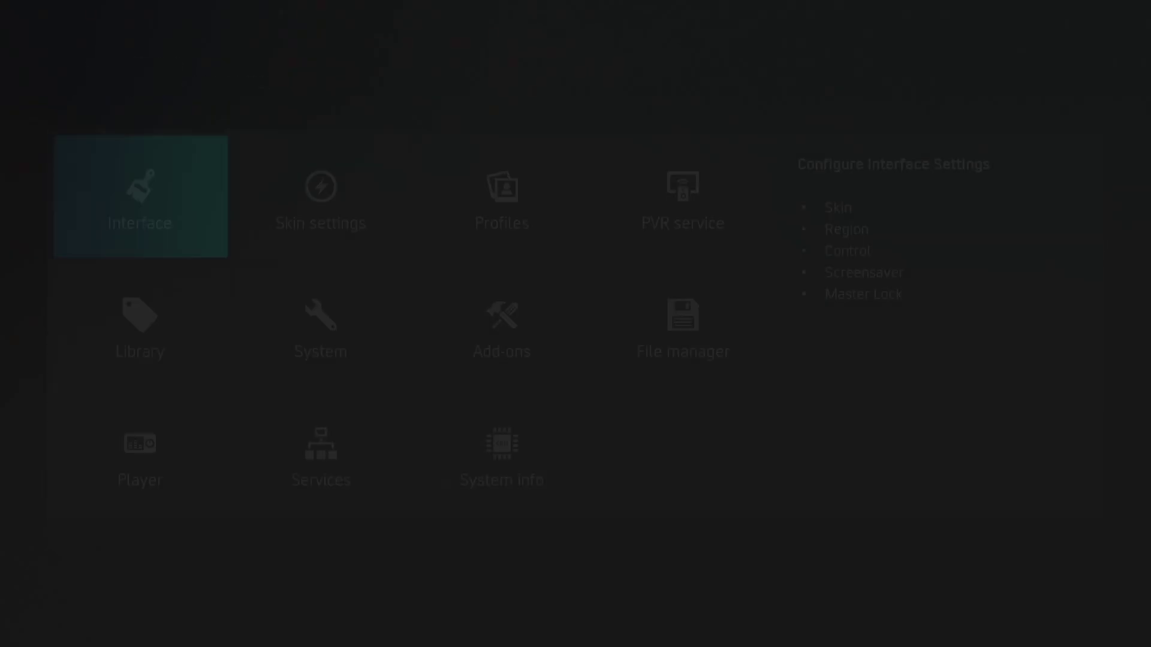
pyautogui.press('Right')
pyautogui.press('Return')
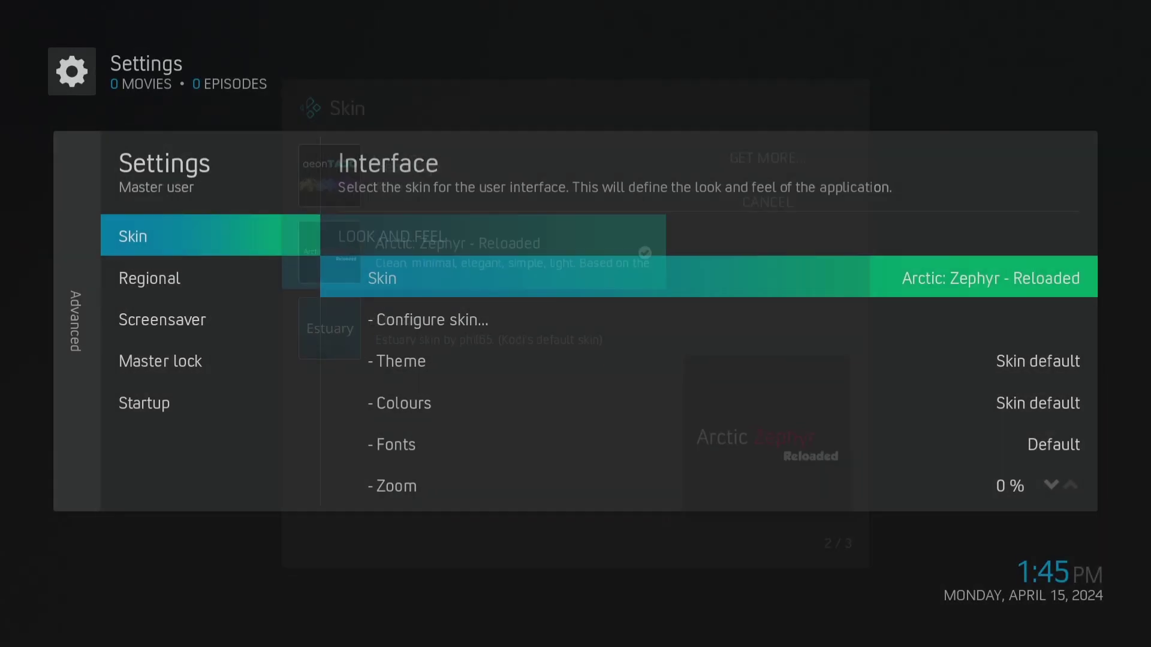
pyautogui.press('Up')
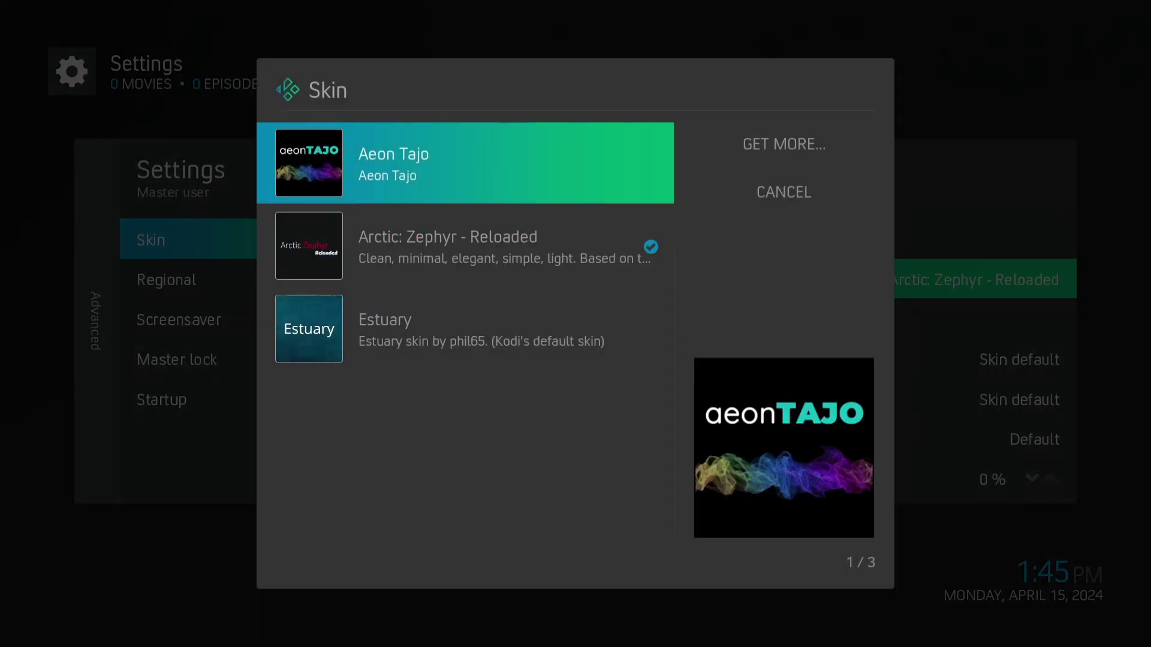
pyautogui.press('Down')
pyautogui.press('Down')
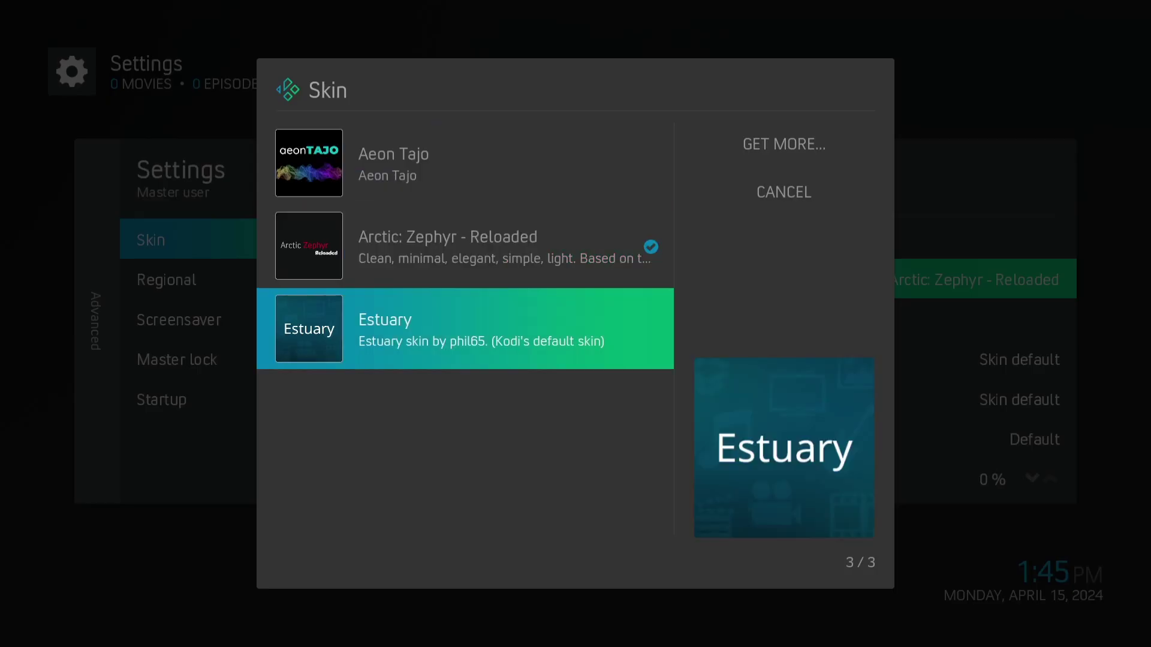
pyautogui.press('Up')
pyautogui.press('Up')
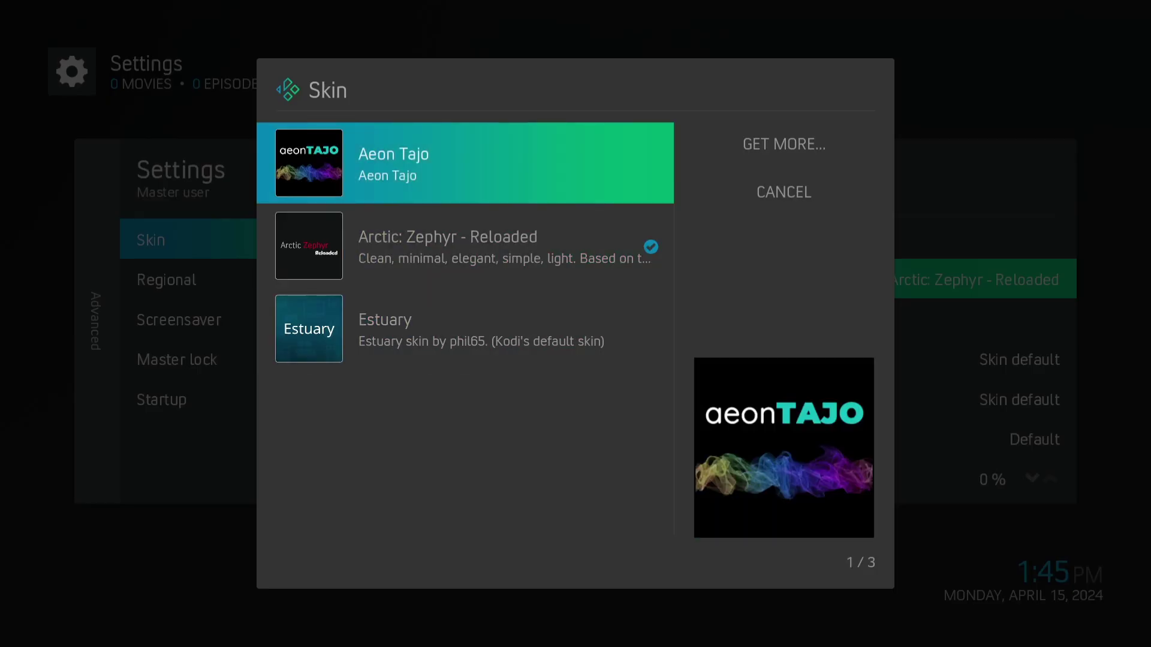
pyautogui.press('Return')
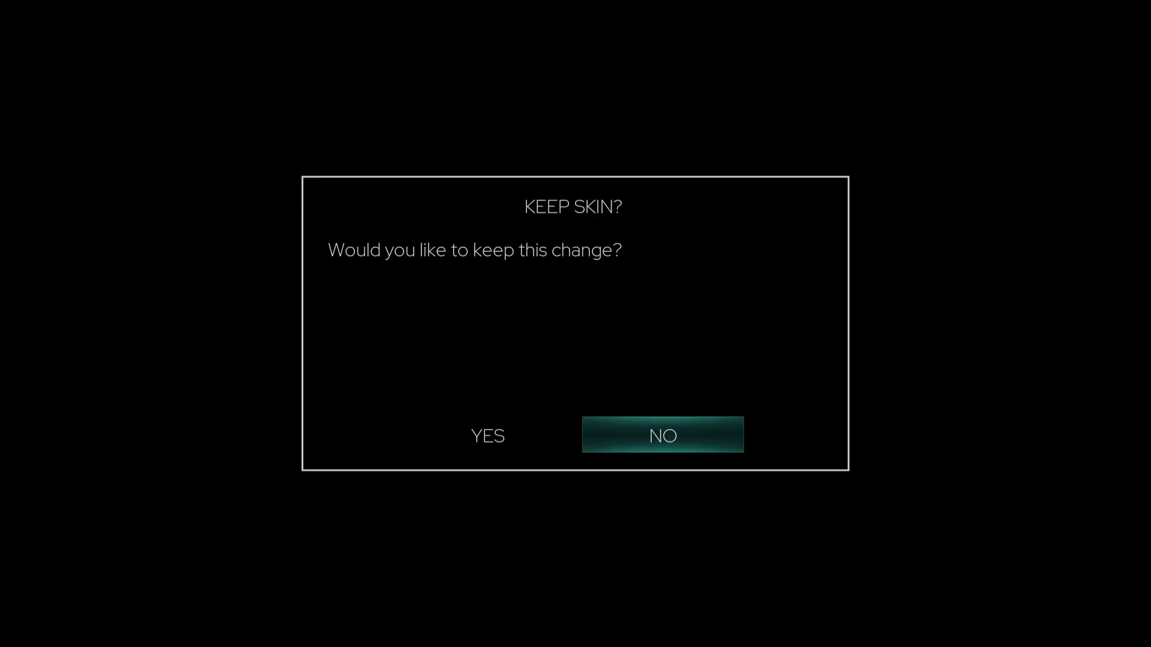